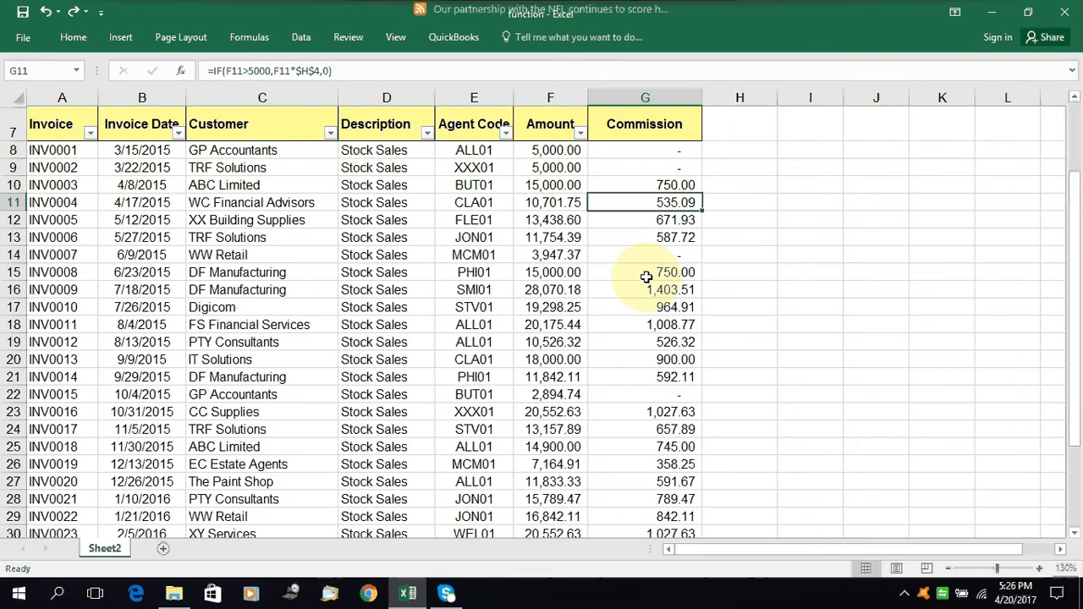
{"action": "left_click", "coordinate": [847, 219]}
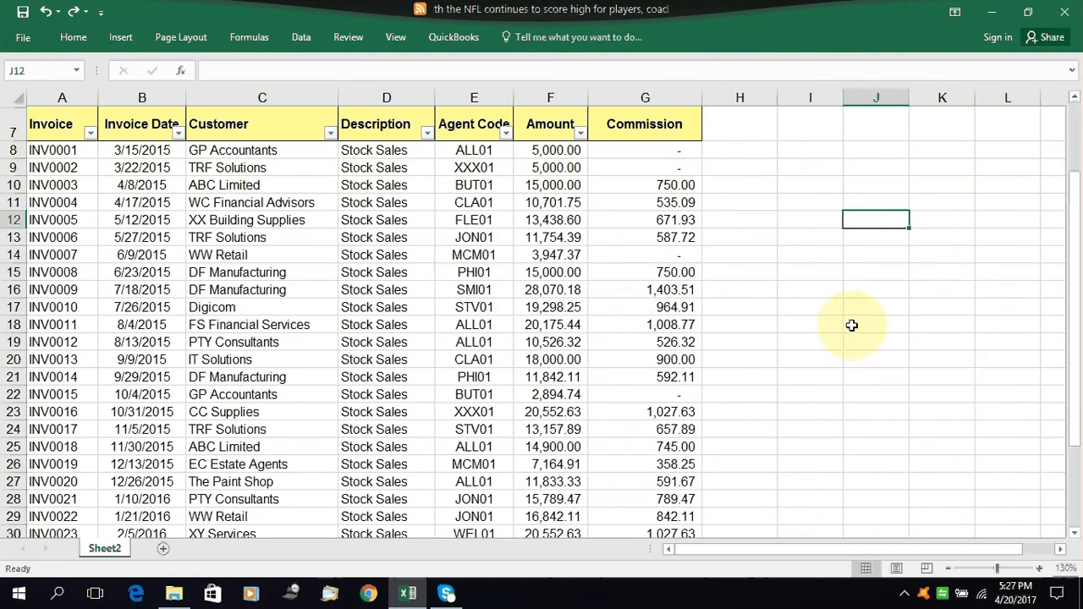
{"action": "left_click", "coordinate": [826, 290]}
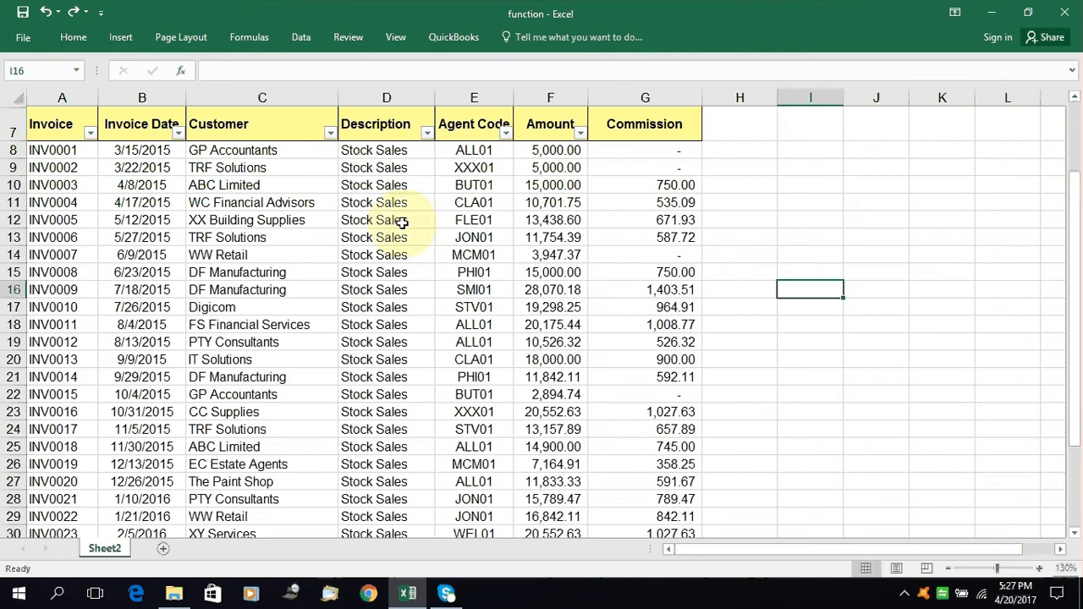
{"action": "left_click", "coordinate": [687, 185]}
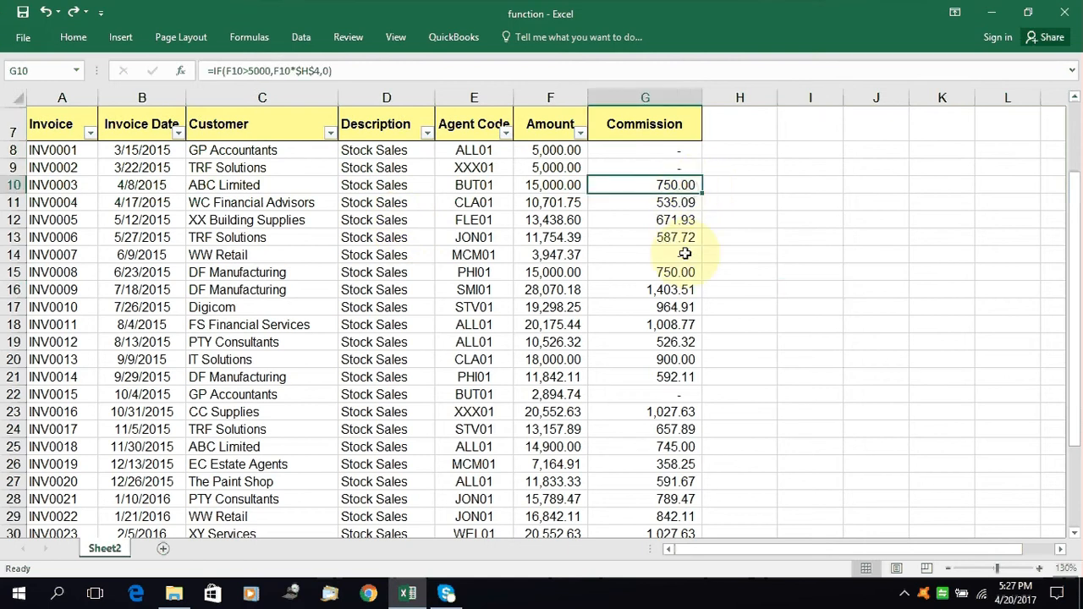
{"action": "left_click", "coordinate": [671, 147]}
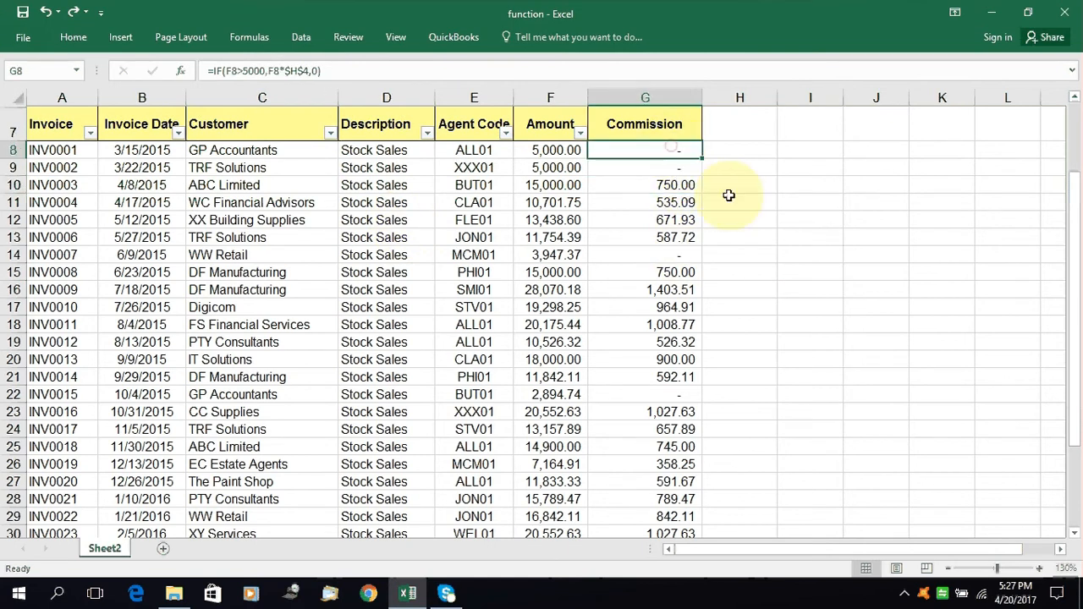
{"action": "left_click", "coordinate": [719, 167]}
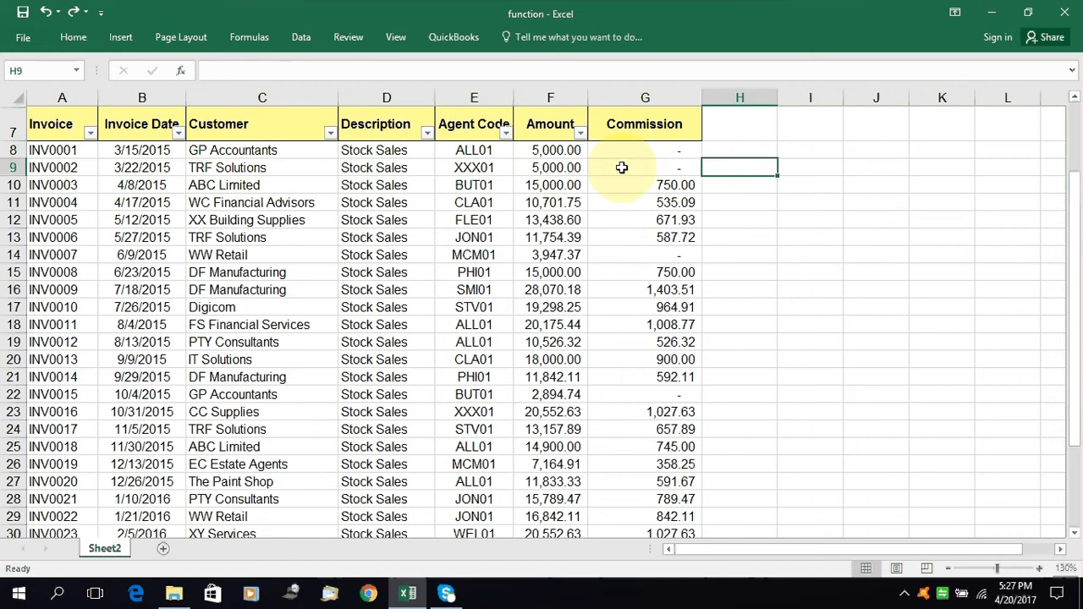
Select all the Commission values below the header, from G8 to G37
{"action": "left_click", "coordinate": [626, 95]}
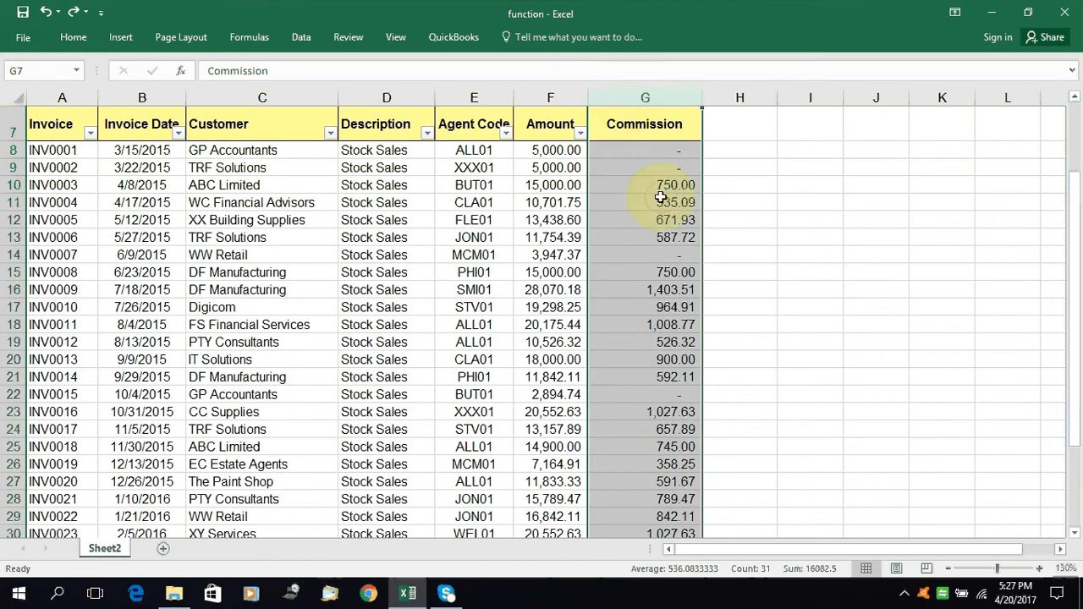
{"action": "left_click_drag", "start_coordinate": [653, 149], "coordinate": [663, 345]}
{"action": "scroll", "coordinate": [663, 345], "scroll_direction": "up", "scroll_amount": 7}
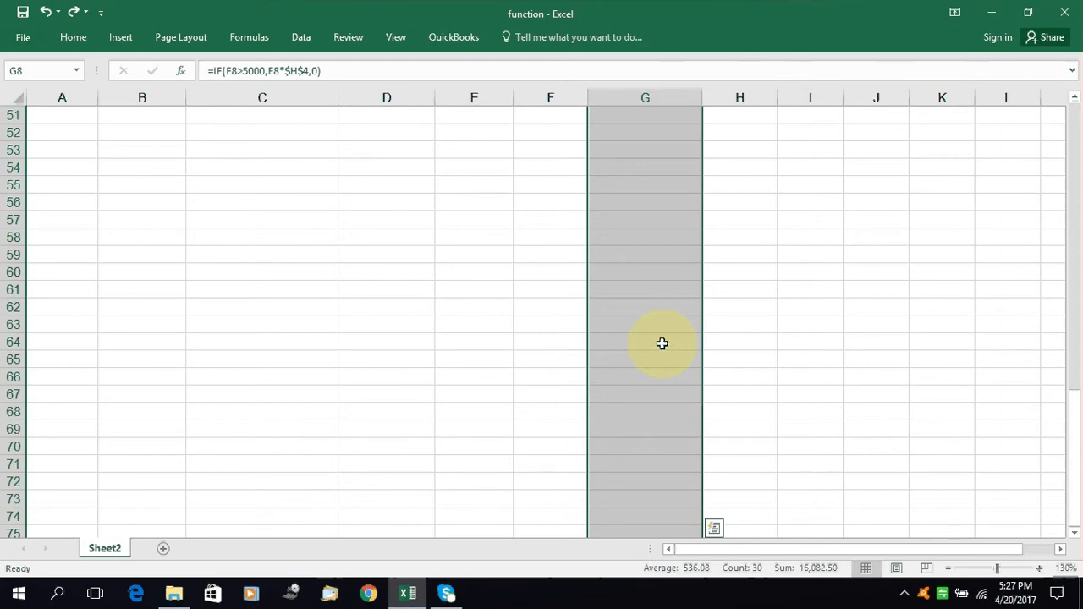
{"action": "key", "text": "ctrl+shift+Up"}
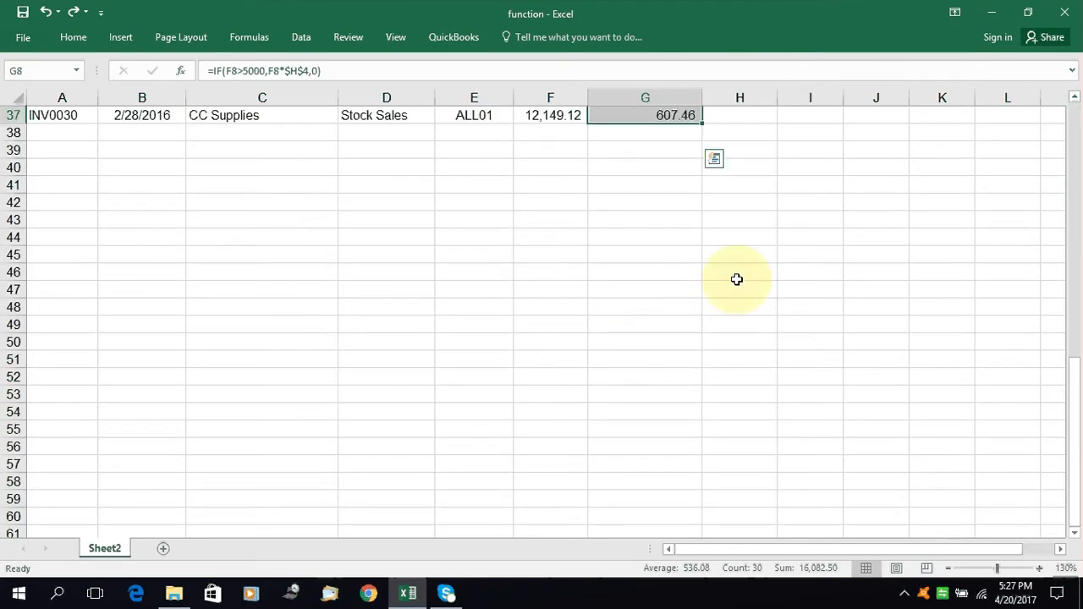
{"action": "scroll", "coordinate": [750, 283], "scroll_direction": "up", "scroll_amount": 10}
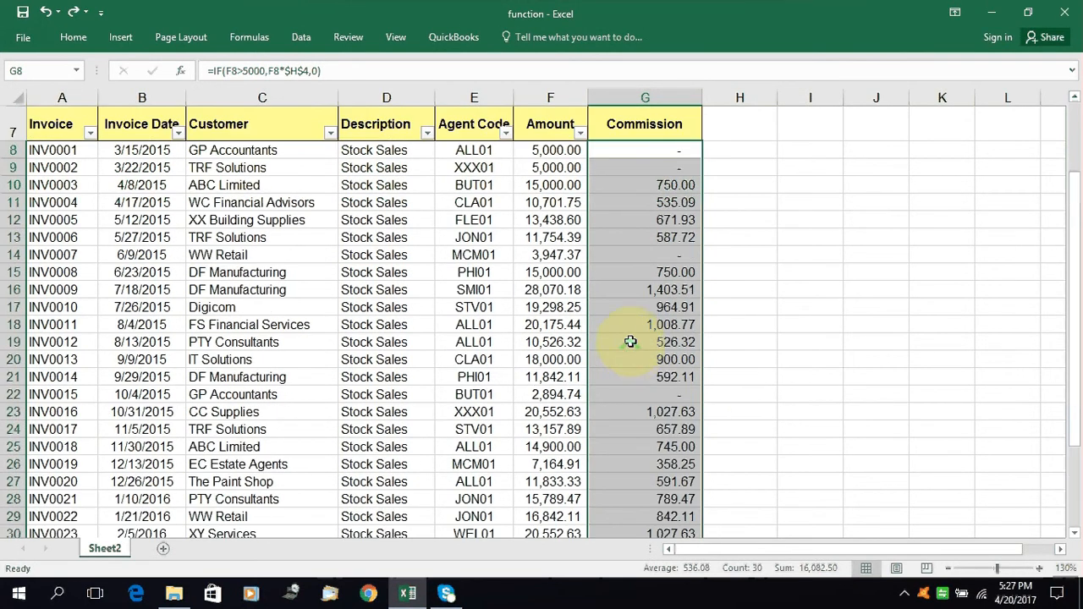
{"action": "scroll", "coordinate": [631, 342], "scroll_direction": "down", "scroll_amount": 4}
{"action": "scroll", "coordinate": [672, 271], "scroll_direction": "up", "scroll_amount": 4}
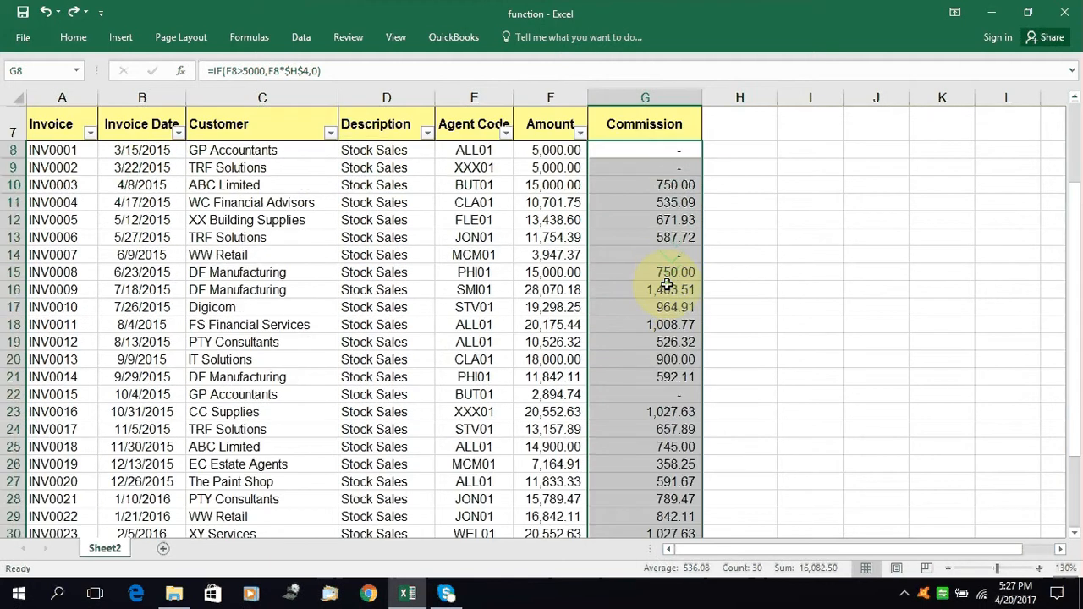
Start a Greater Than highlight rule on the selected commissions with a threshold of 1000
{"action": "left_click", "coordinate": [75, 37]}
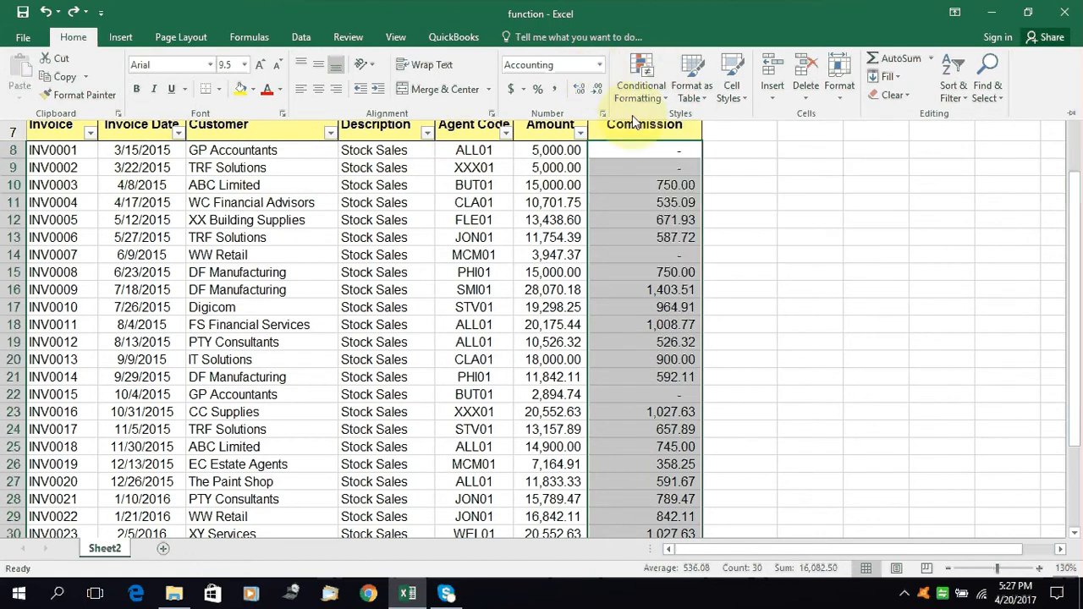
{"action": "left_click", "coordinate": [641, 85]}
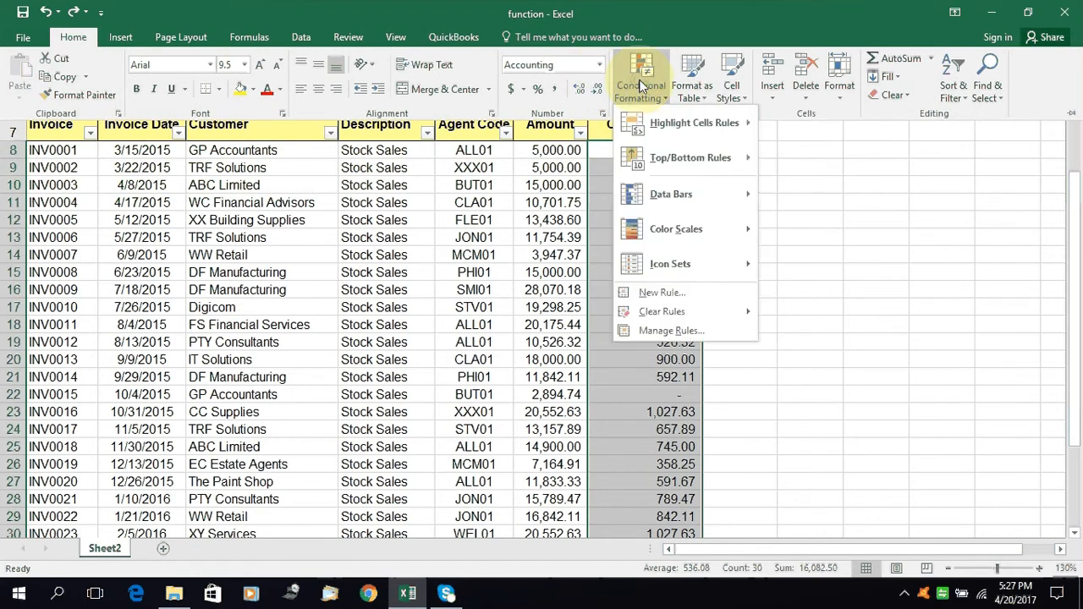
{"action": "mouse_move", "coordinate": [691, 119]}
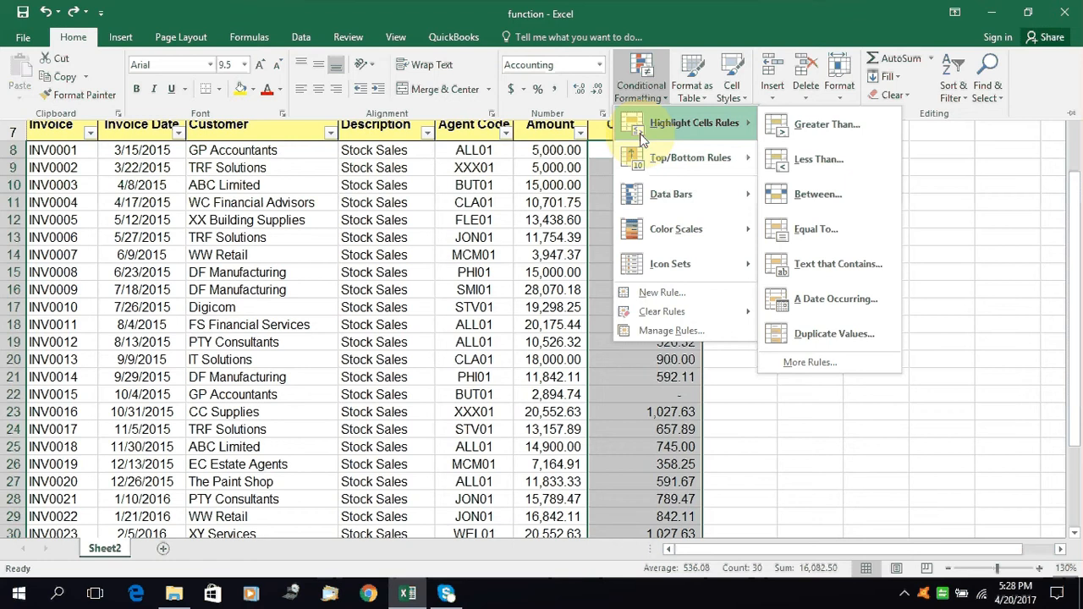
{"action": "left_click", "coordinate": [822, 127]}
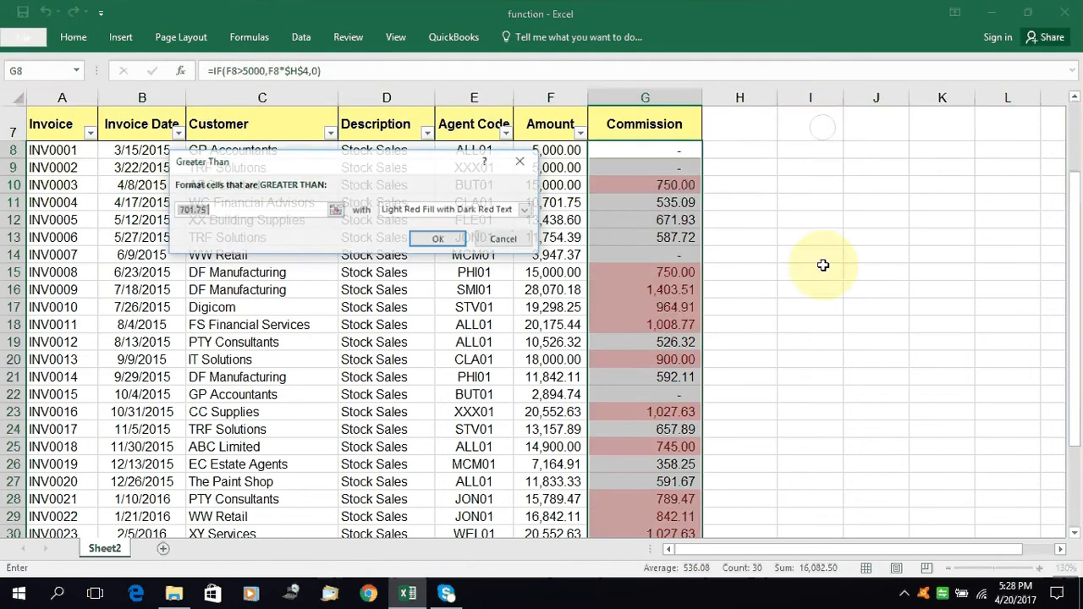
{"action": "left_click", "coordinate": [217, 211]}
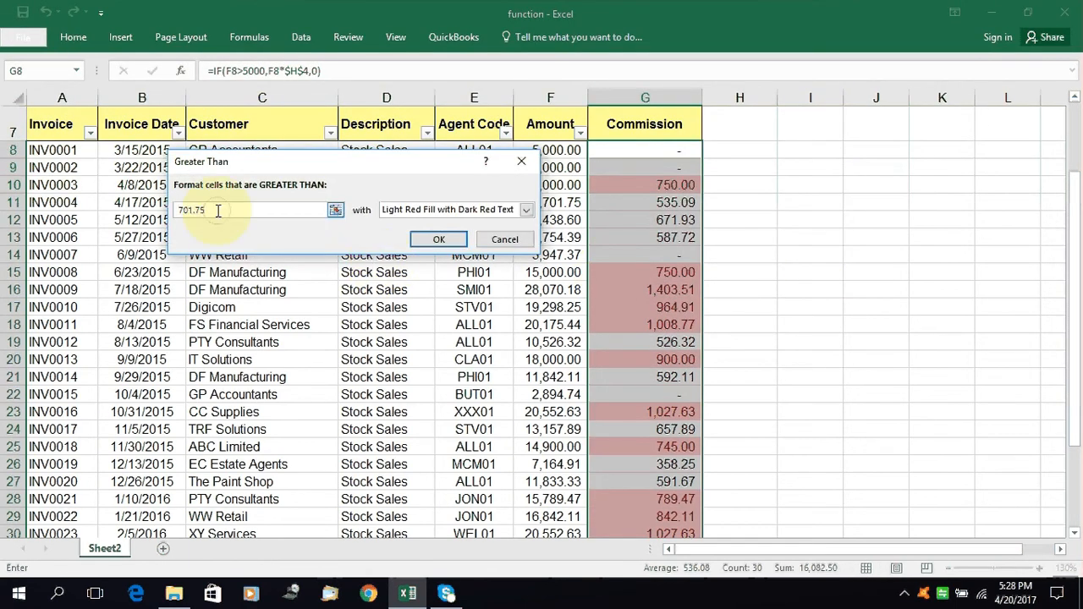
{"action": "double_click", "coordinate": [218, 211]}
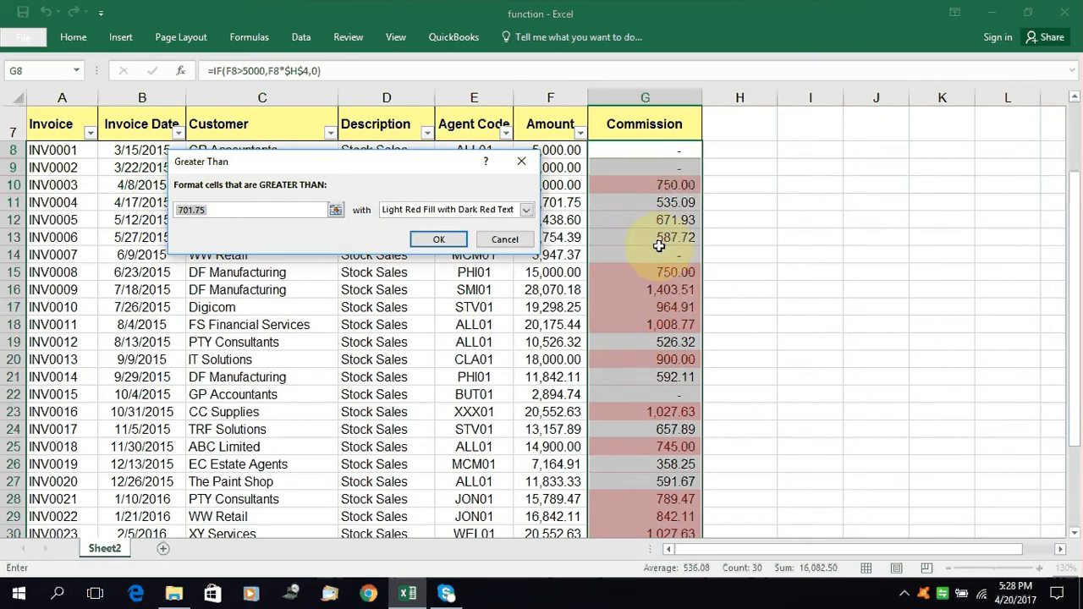
{"action": "left_click", "coordinate": [597, 328]}
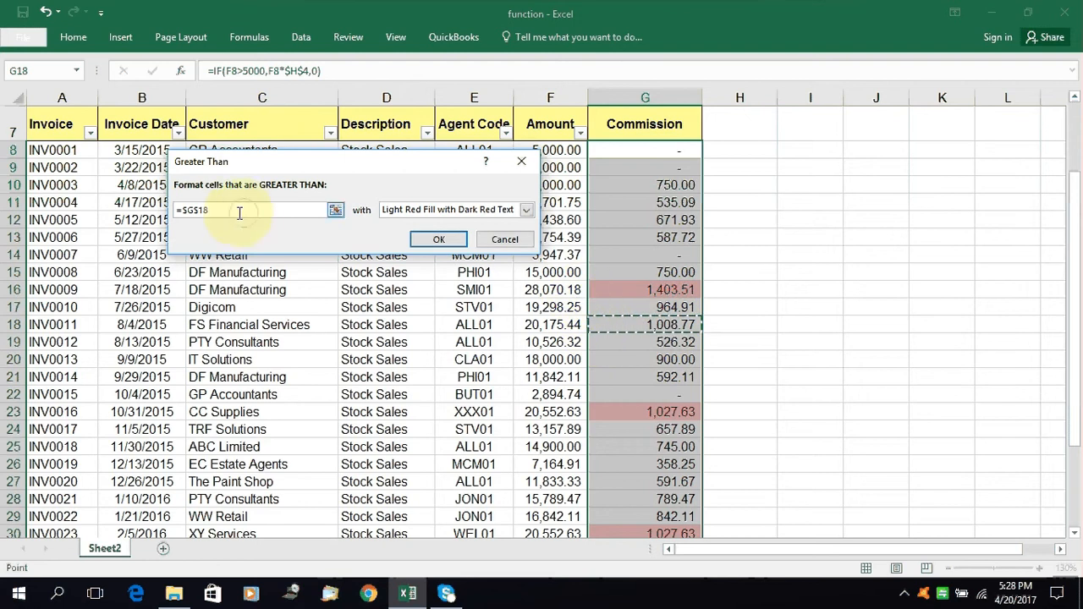
{"action": "left_click_drag", "start_coordinate": [242, 212], "coordinate": [108, 193]}
{"action": "type", "text": "1"}
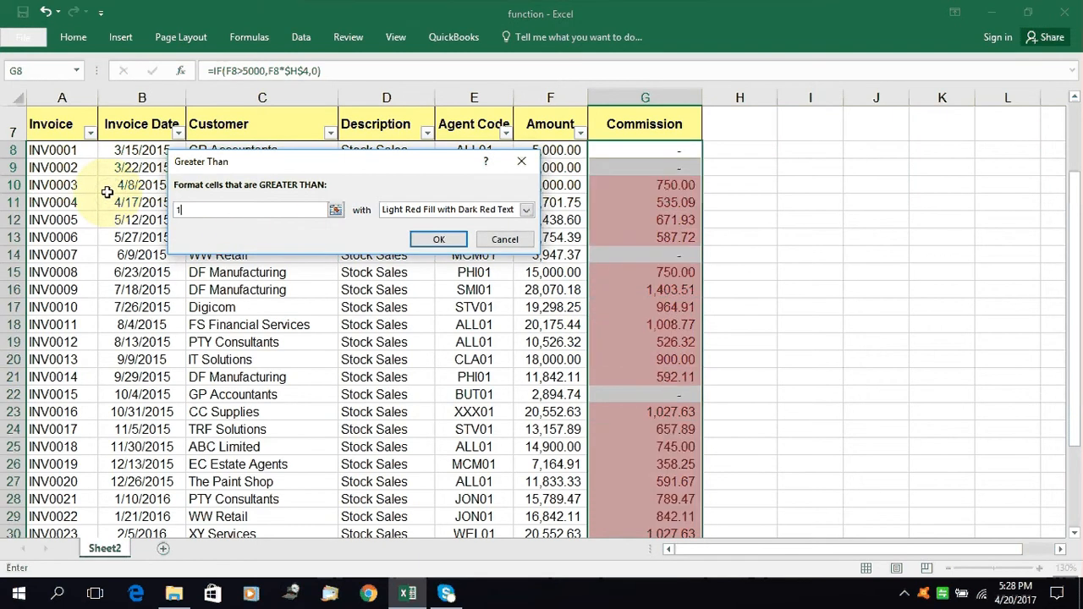
{"action": "type", "text": "000"}
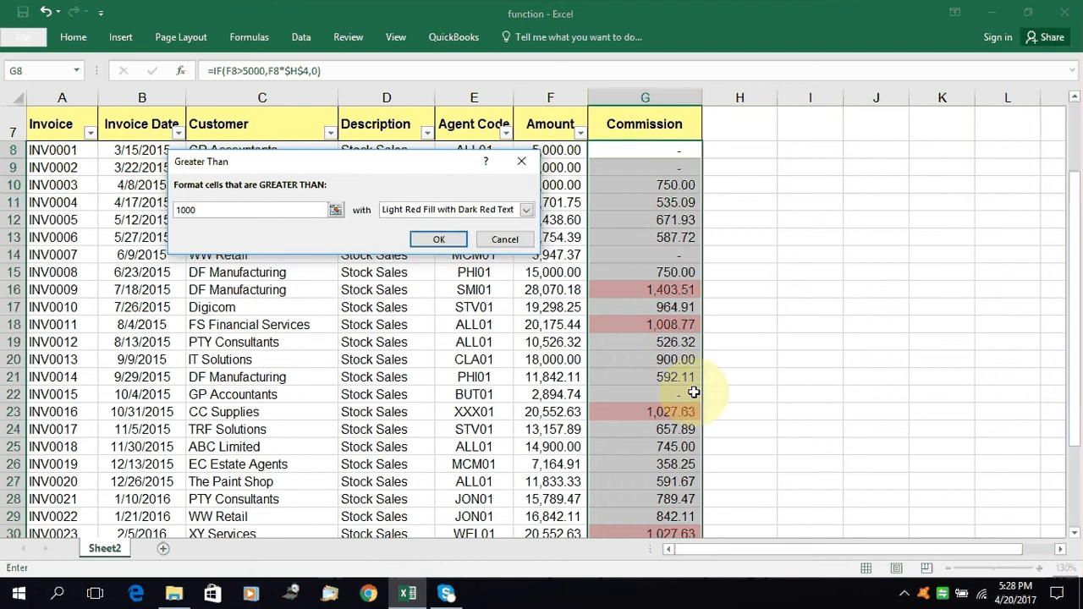
{"action": "scroll", "coordinate": [659, 368], "scroll_direction": "down", "scroll_amount": 3}
{"action": "scroll", "coordinate": [658, 367], "scroll_direction": "down", "scroll_amount": 2}
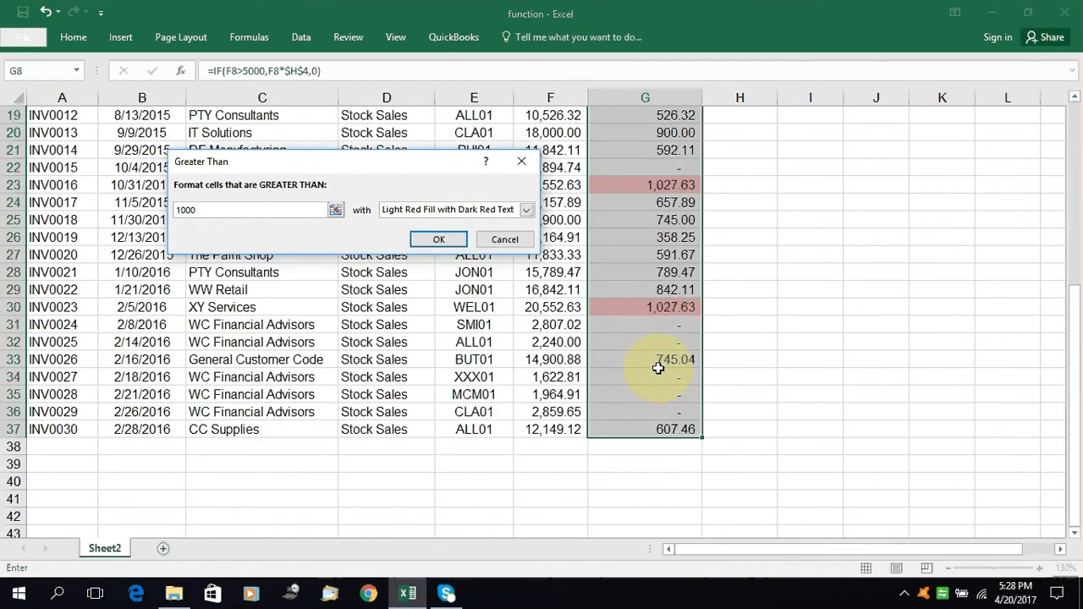
{"action": "scroll", "coordinate": [659, 367], "scroll_direction": "up", "scroll_amount": 4}
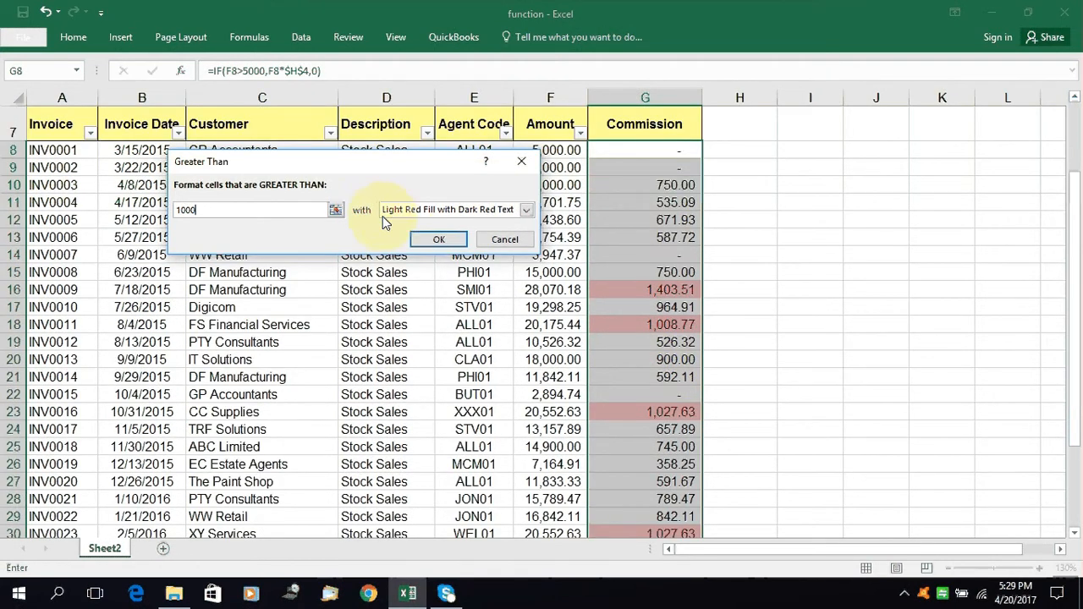
Choose Green Fill with Dark Green Text as the rule's format and apply the rule
{"action": "left_click", "coordinate": [526, 209]}
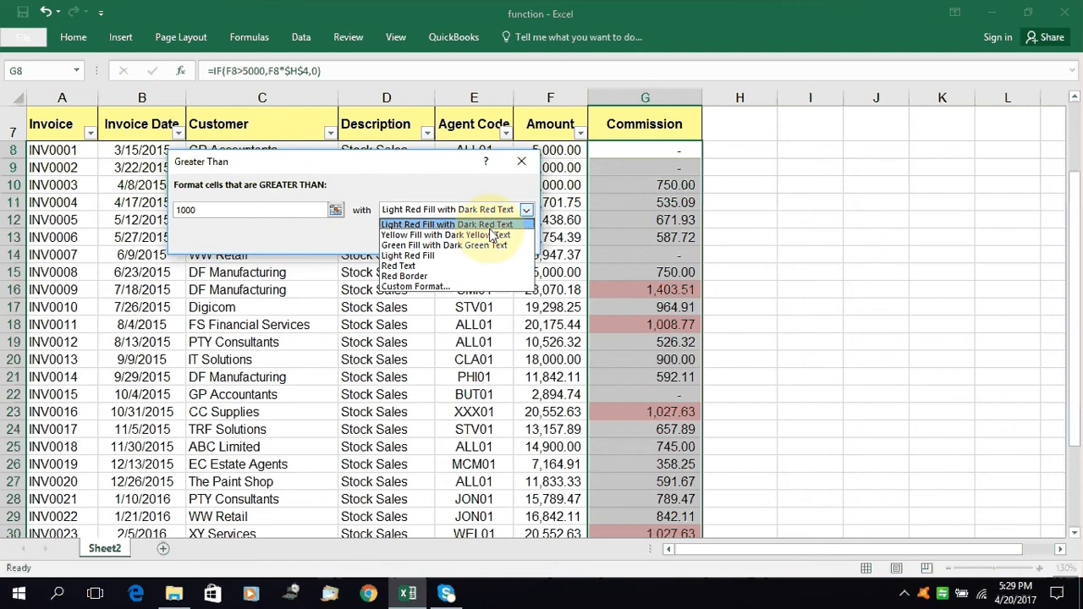
{"action": "left_click", "coordinate": [491, 223]}
{"action": "left_click", "coordinate": [486, 214]}
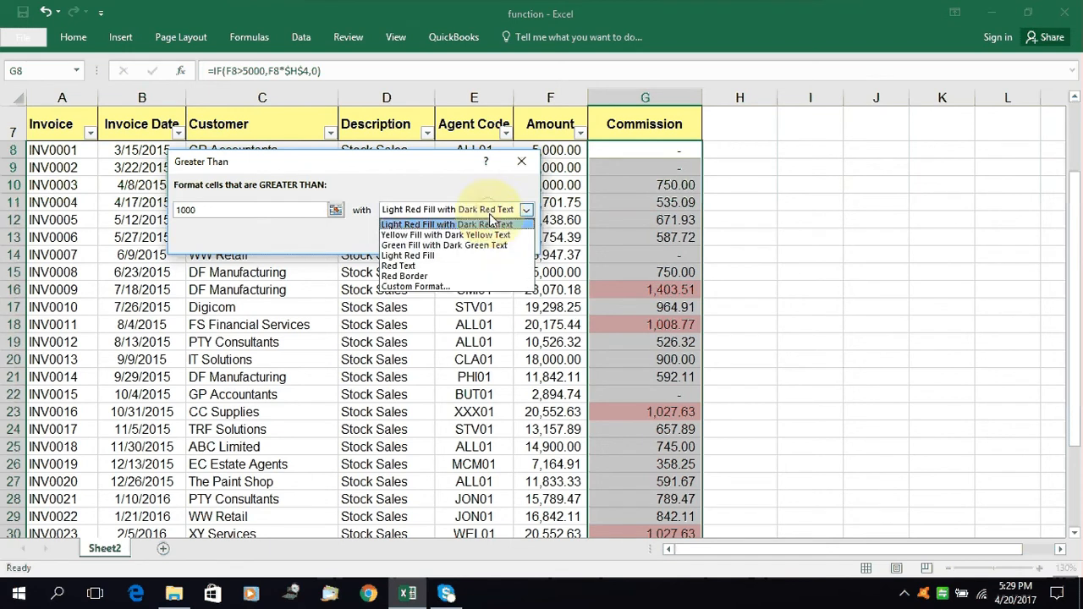
{"action": "left_click", "coordinate": [489, 249]}
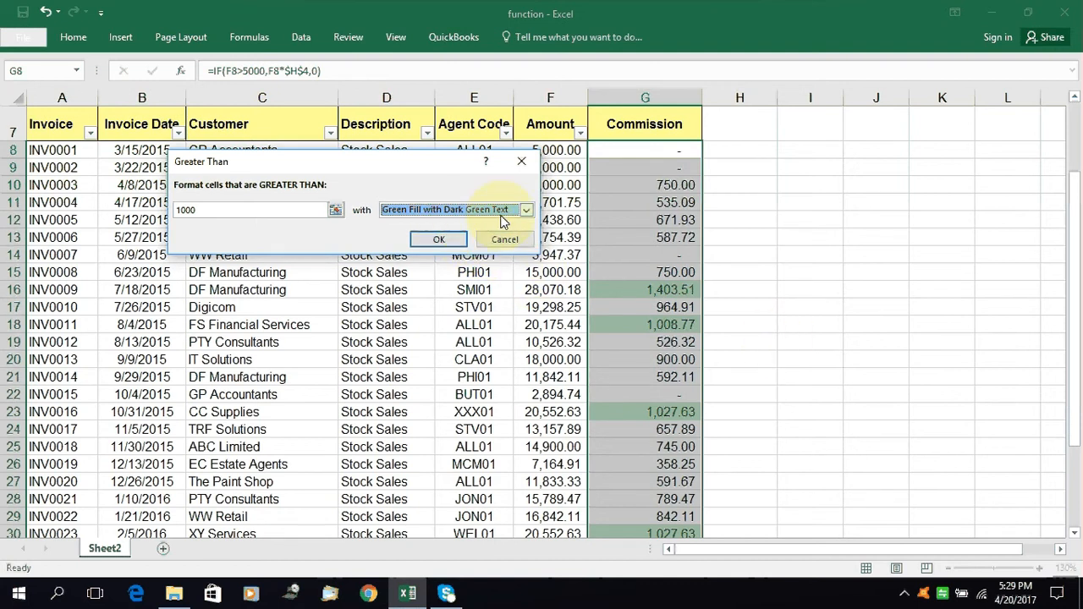
{"action": "left_click", "coordinate": [455, 240]}
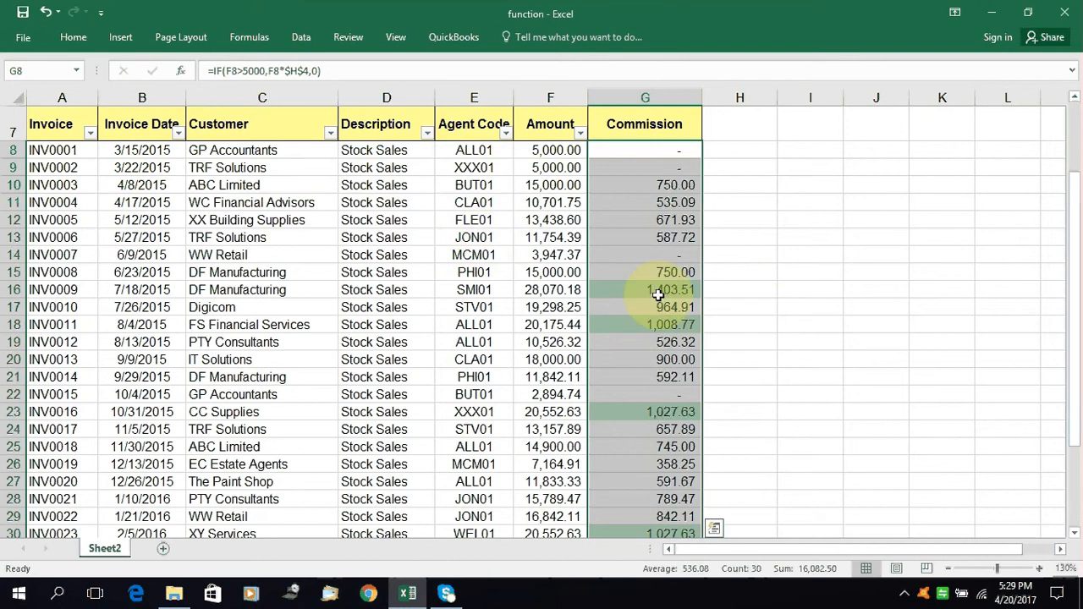
{"action": "scroll", "coordinate": [660, 287], "scroll_direction": "down", "scroll_amount": 5}
{"action": "scroll", "coordinate": [660, 292], "scroll_direction": "up", "scroll_amount": 5}
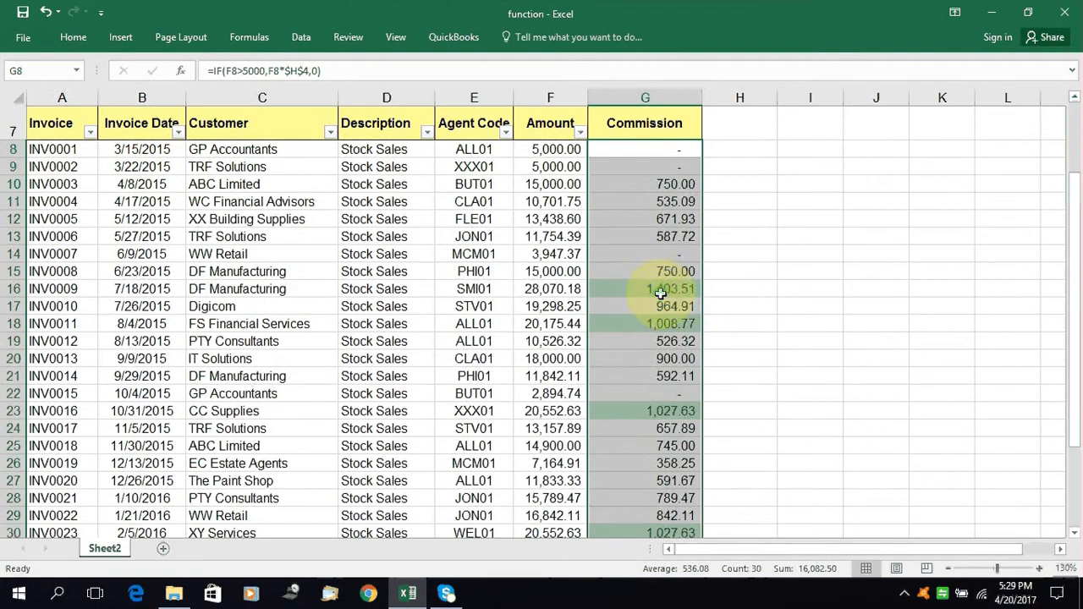
Test the highlight rule by setting the commission of invoice INV0009 in G16 to 500
{"action": "left_click", "coordinate": [693, 238]}
{"action": "key", "text": "Down"}
{"action": "key", "text": "Down"}
{"action": "key", "text": "Down"}
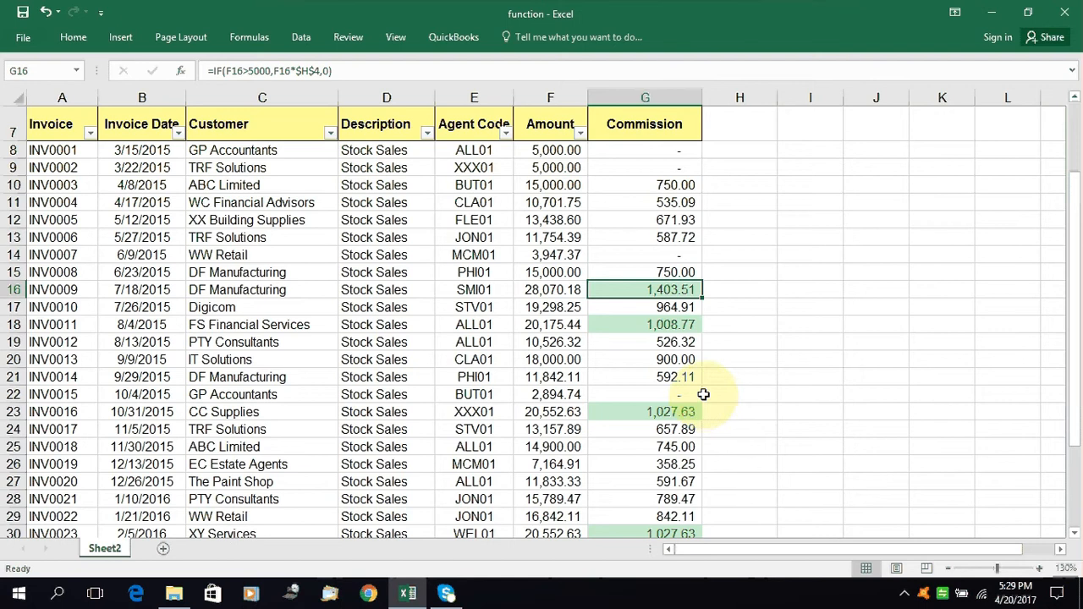
{"action": "type", "text": "5"}
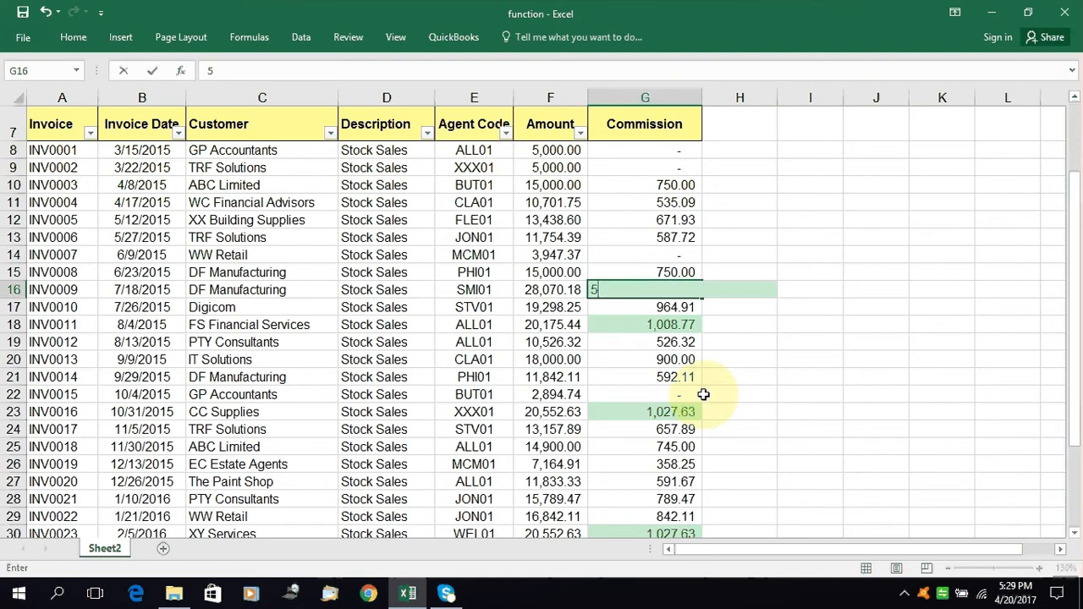
{"action": "type", "text": "00"}
{"action": "key", "text": "Return"}
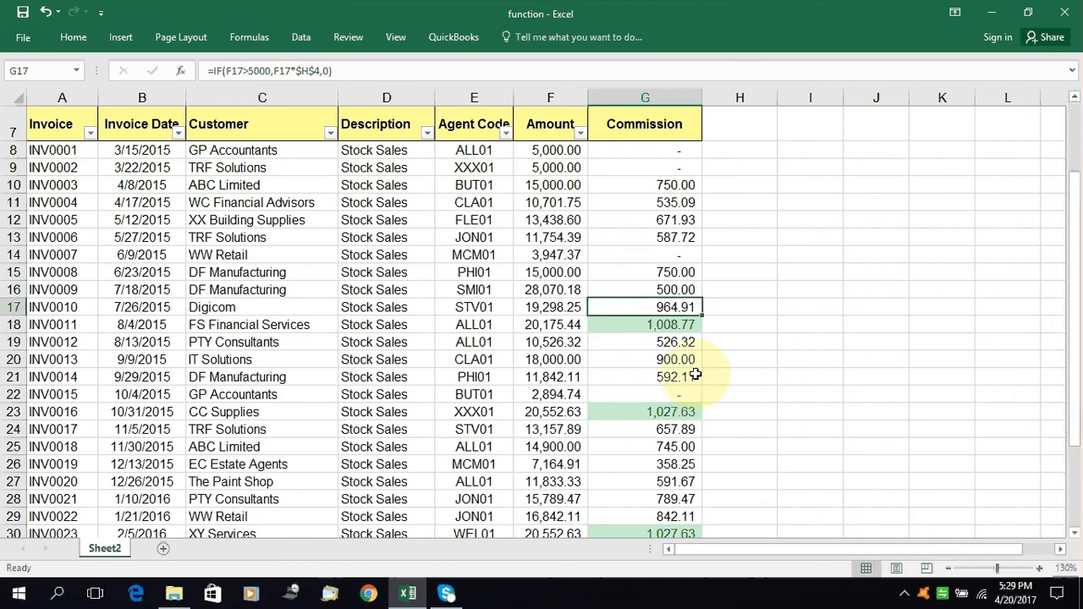
Set the INV0009 commission in G16 to 1000 to test the rule's exact threshold
{"action": "left_click", "coordinate": [664, 285]}
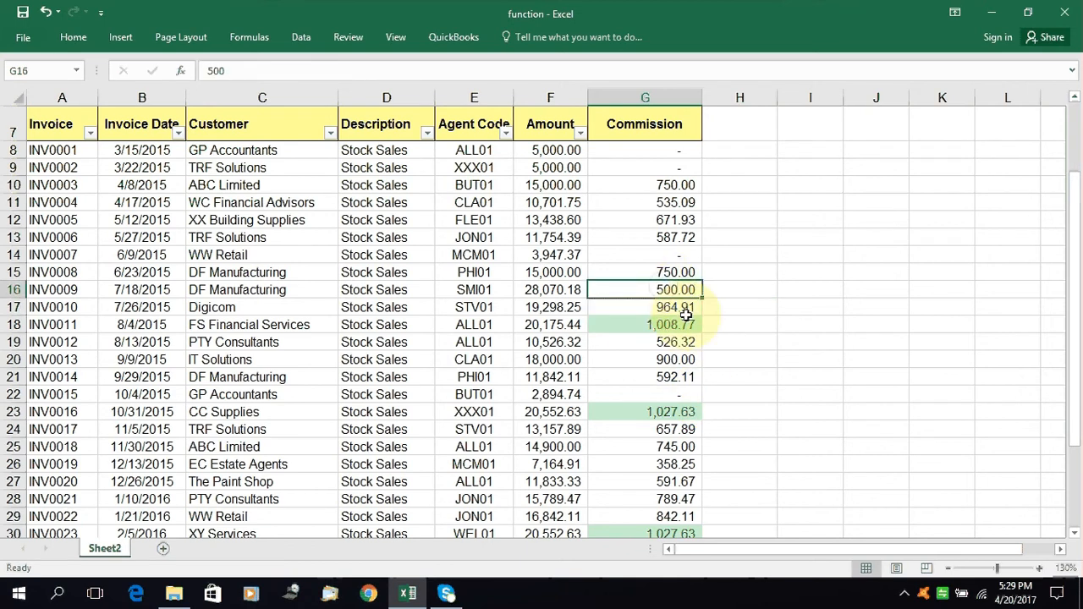
{"action": "type", "text": "1"}
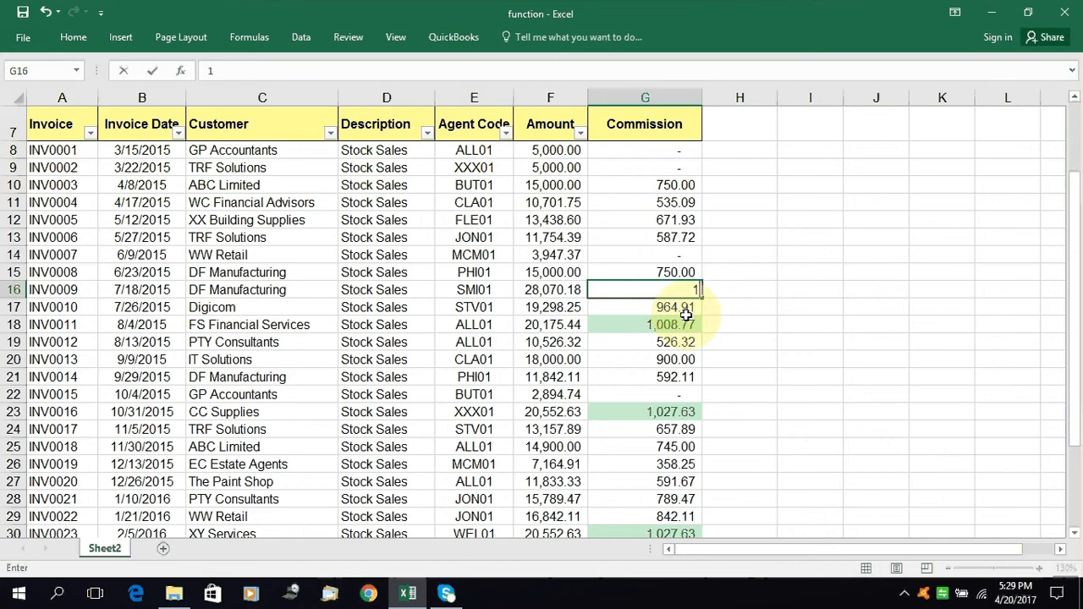
{"action": "key", "text": "Escape"}
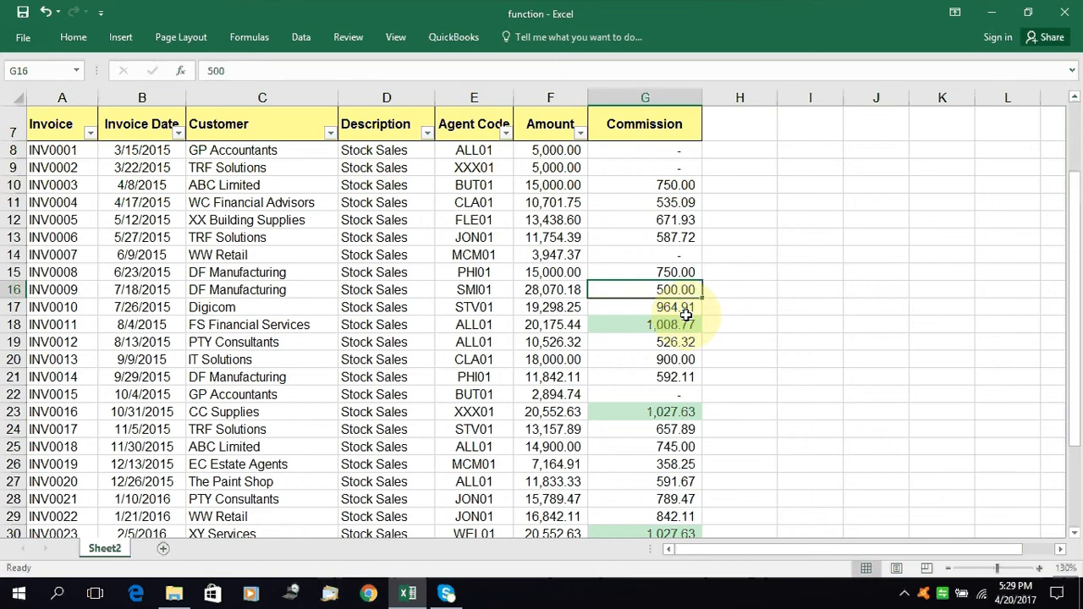
{"action": "type", "text": "1000"}
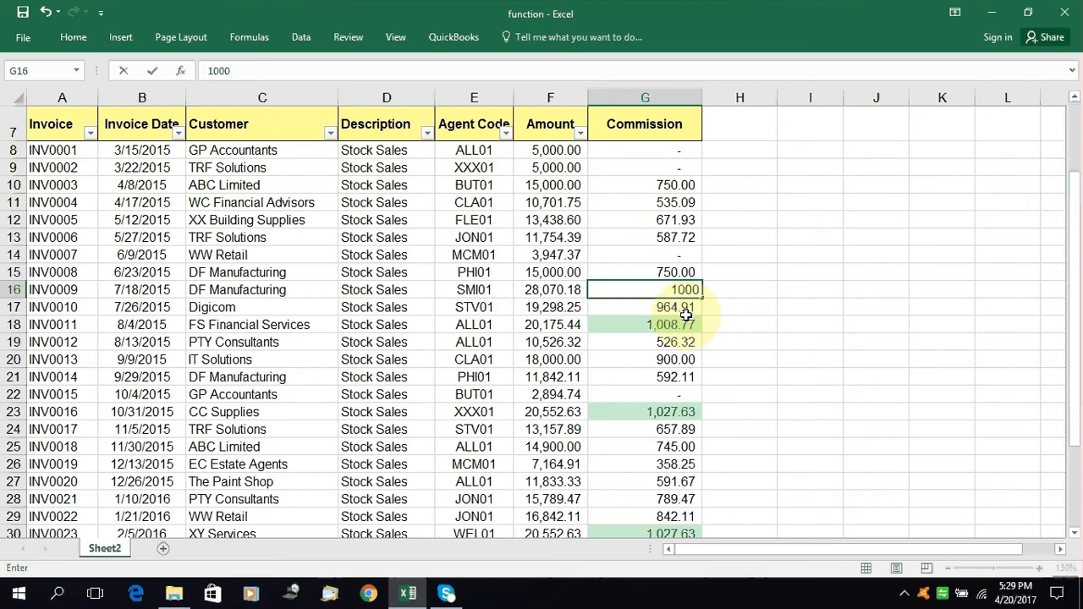
{"action": "key", "text": "Return"}
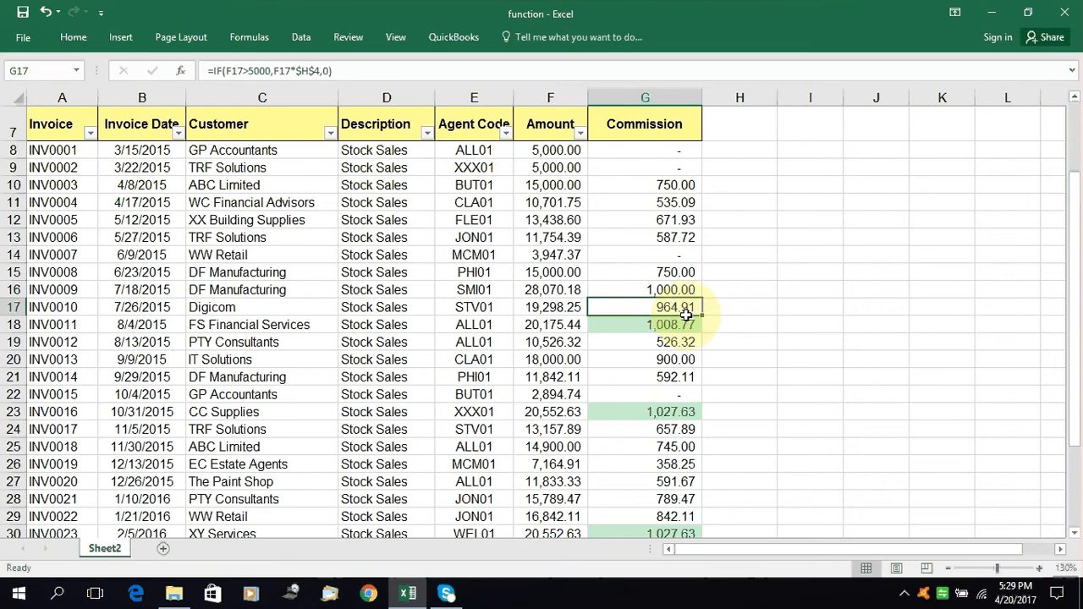
Set the INV0009 commission in G16 to 1001 to test a value just above the threshold
{"action": "left_click", "coordinate": [673, 290]}
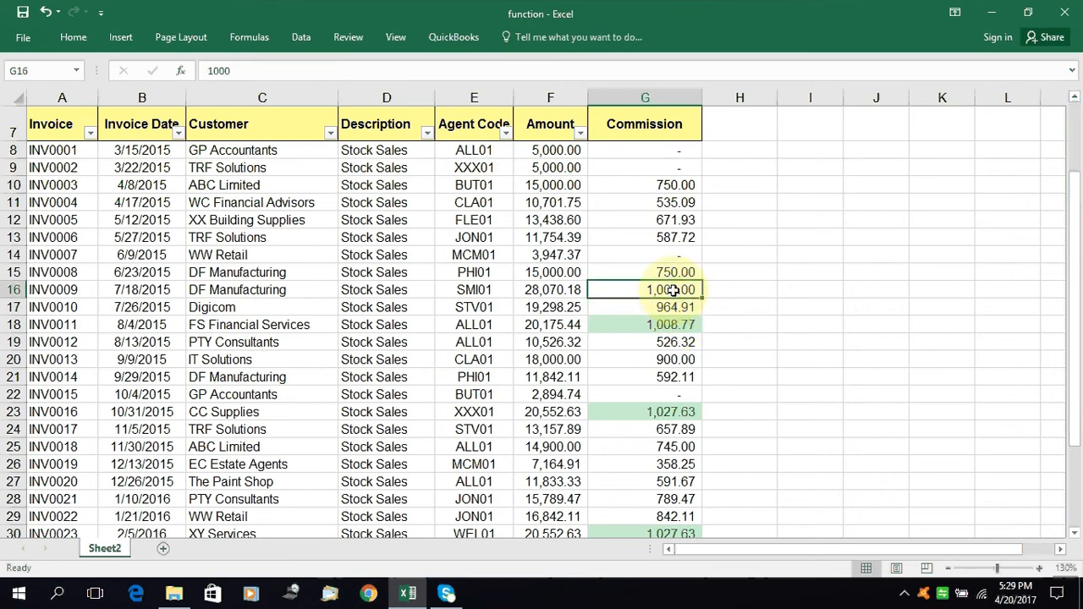
{"action": "type", "text": "1"}
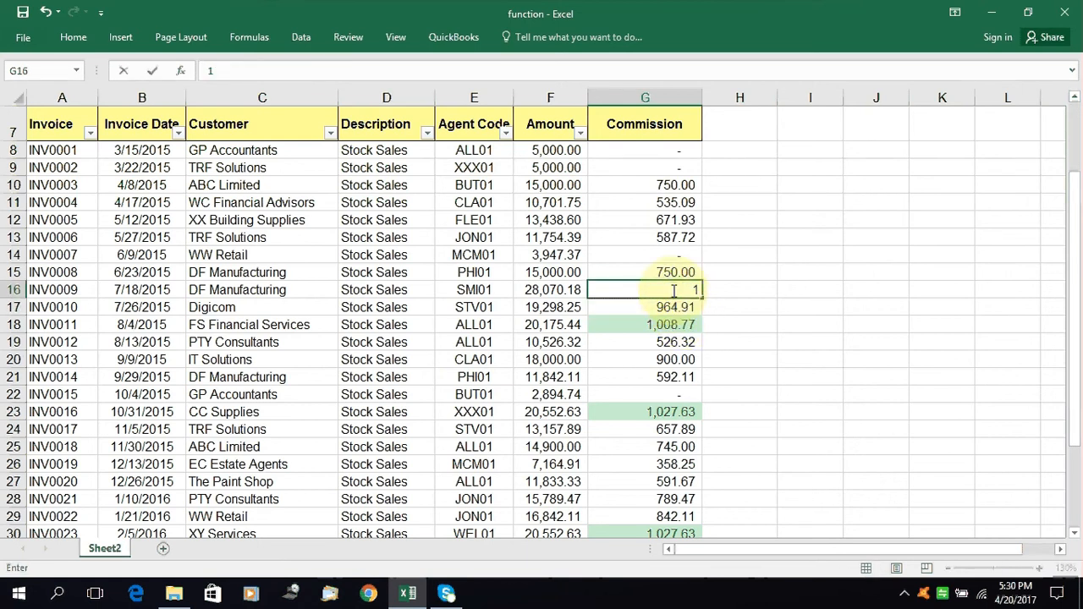
{"action": "type", "text": "001"}
{"action": "key", "text": "Return"}
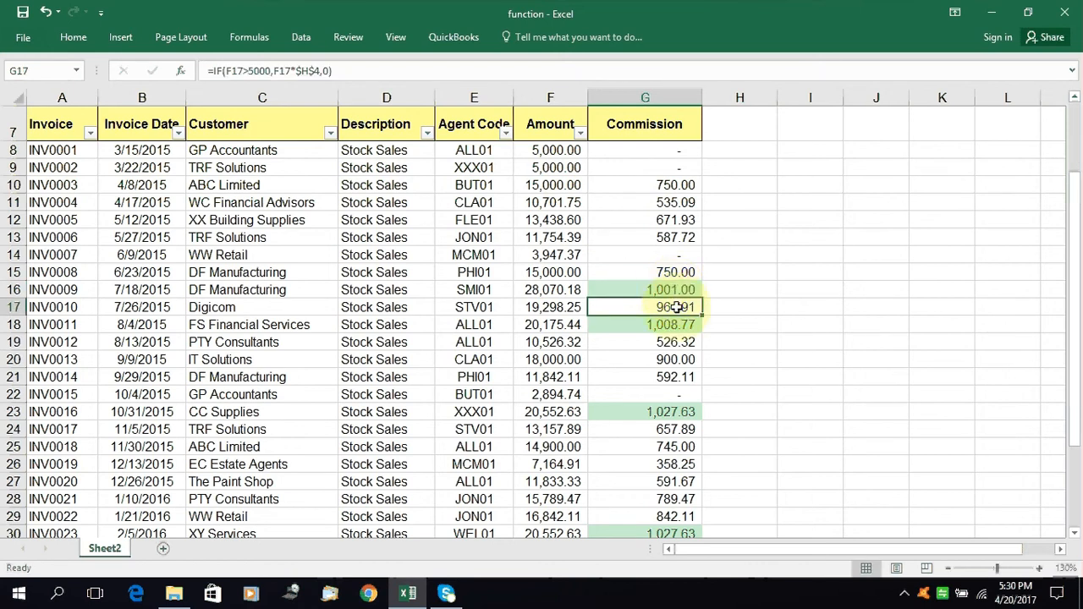
Undo the test values entered for the INV0009 commission in G16 to restore its original formula
{"action": "left_click", "coordinate": [674, 292]}
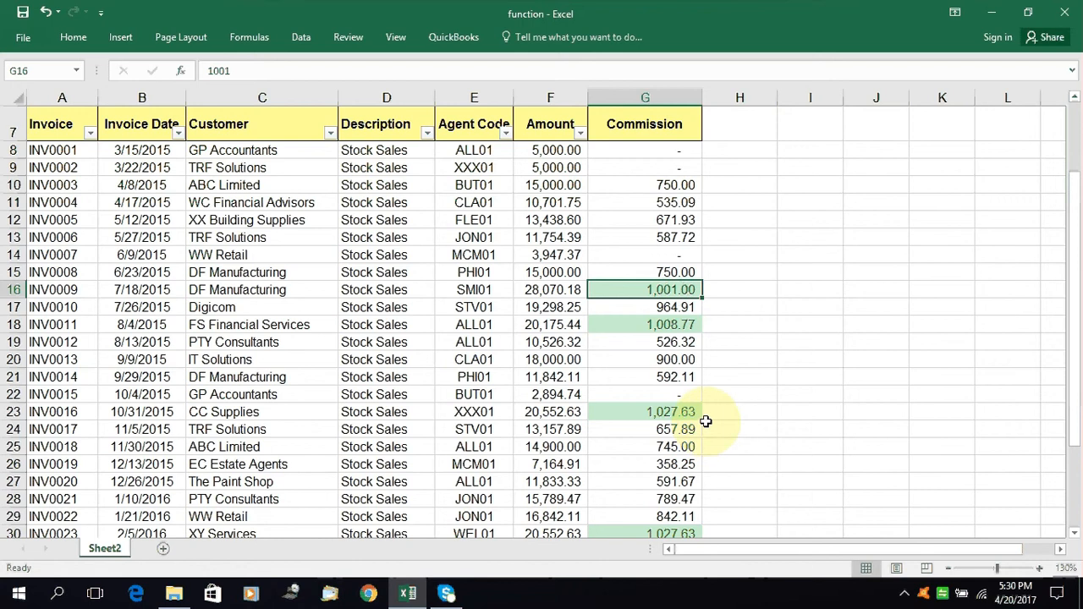
{"action": "key", "text": "ctrl+z"}
{"action": "key", "text": "ctrl+z"}
{"action": "left_click", "coordinate": [691, 309]}
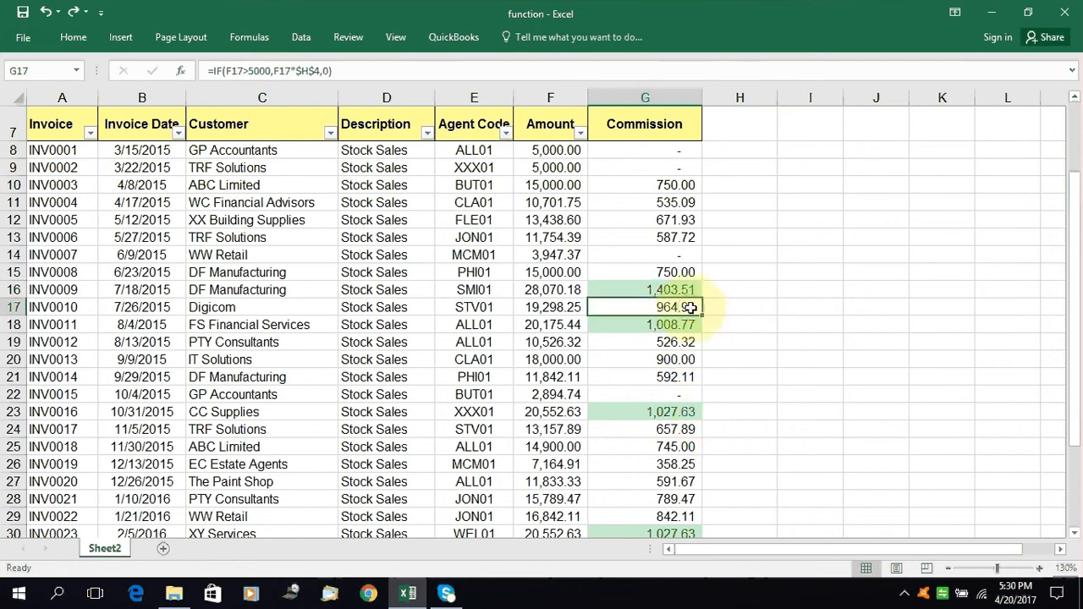
{"action": "left_click", "coordinate": [669, 290]}
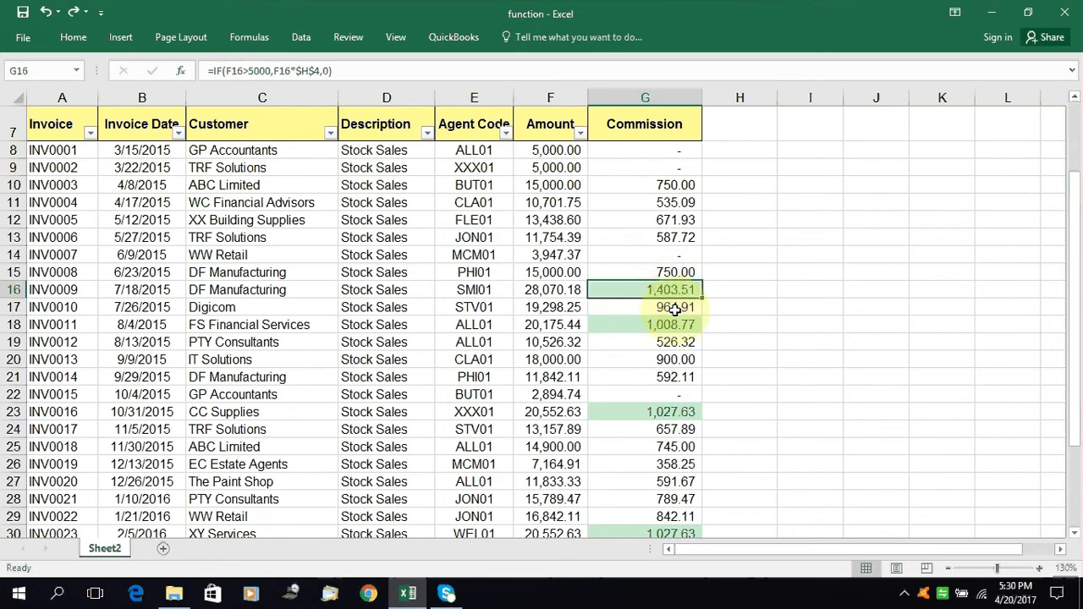
Test the highlight rule by setting the commission of invoice INV0006 in G13 to 1200, and undo the change
{"action": "left_click", "coordinate": [668, 254]}
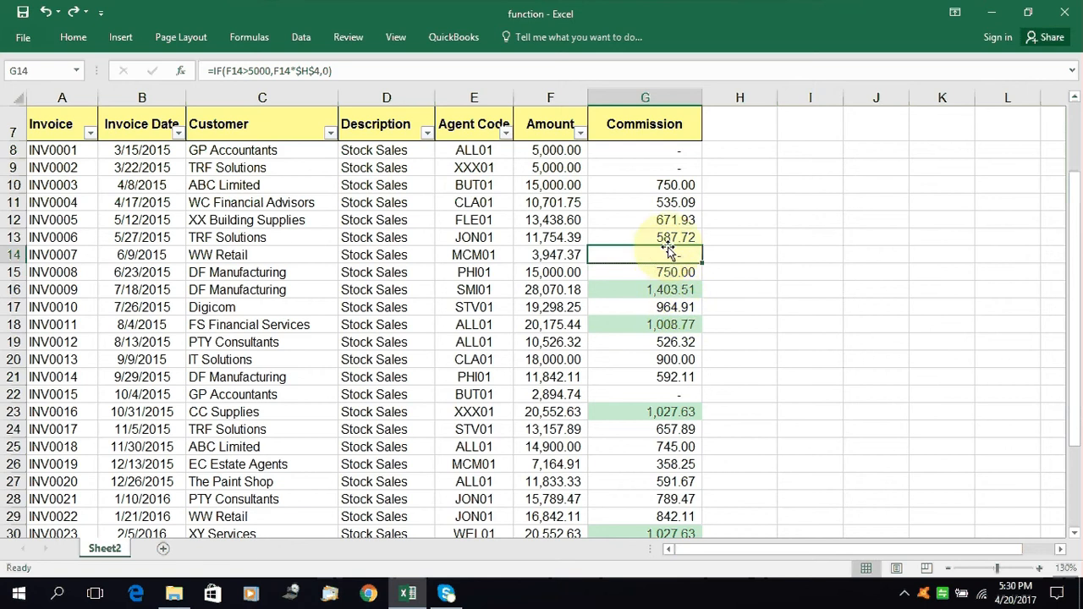
{"action": "left_click", "coordinate": [670, 238]}
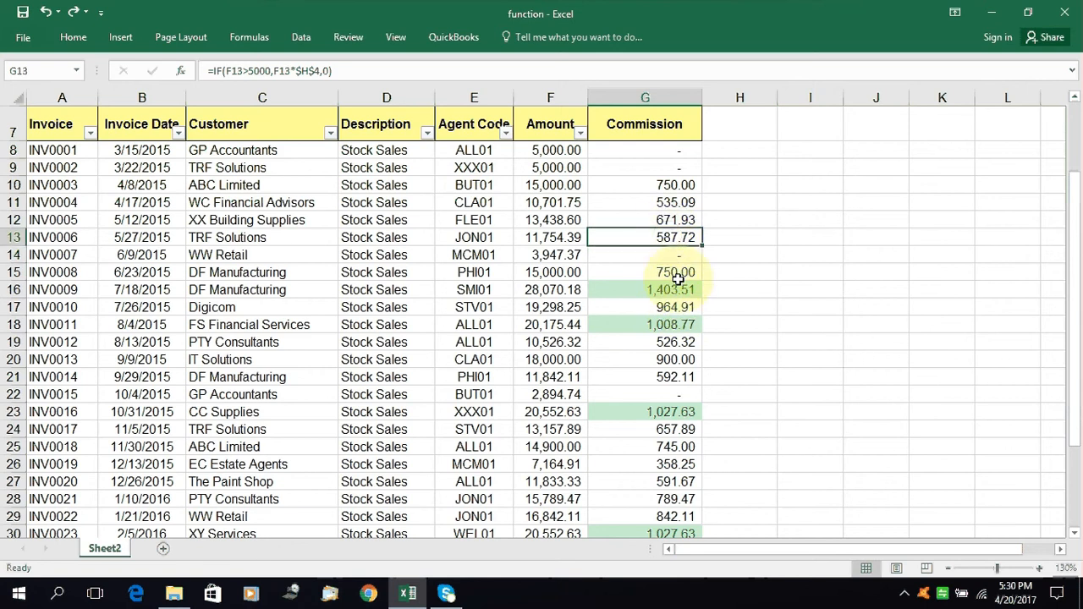
{"action": "type", "text": "1,2"}
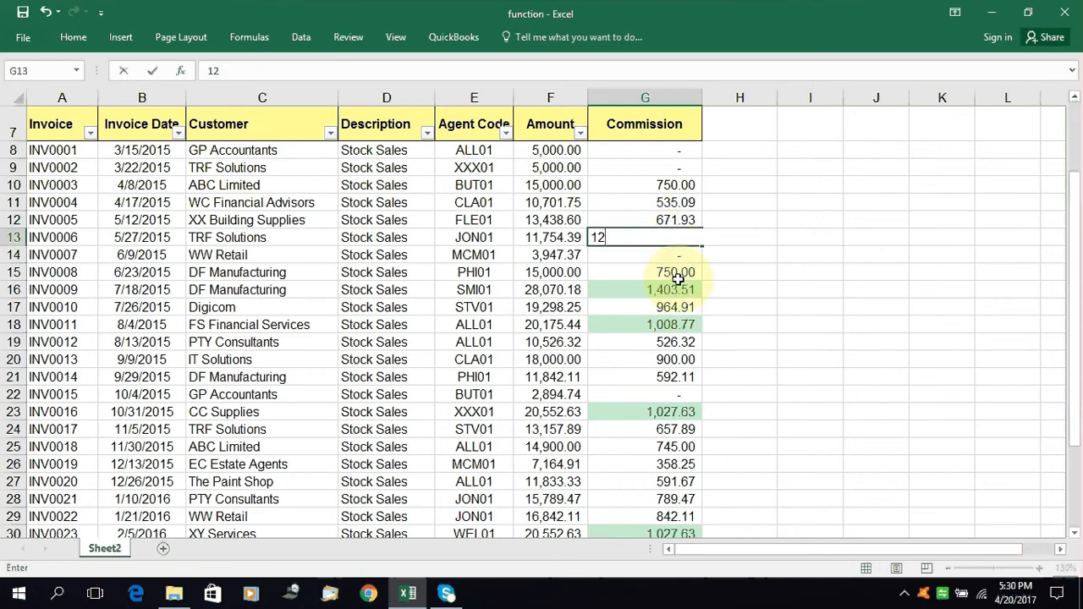
{"action": "type", "text": "00"}
{"action": "key", "text": "Return"}
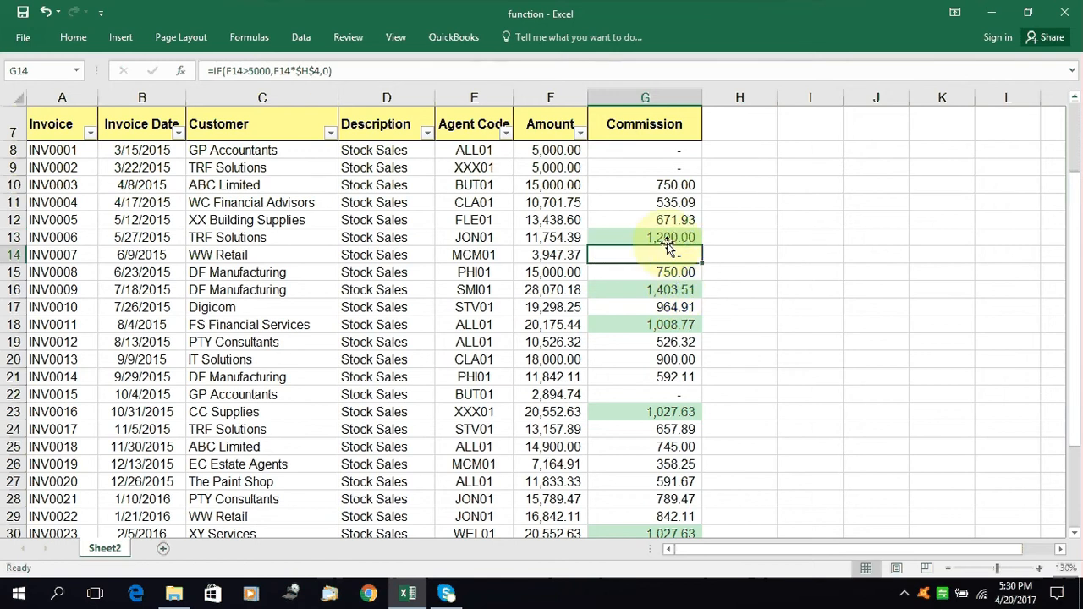
{"action": "left_click", "coordinate": [667, 240]}
{"action": "key", "text": "ctrl+z"}
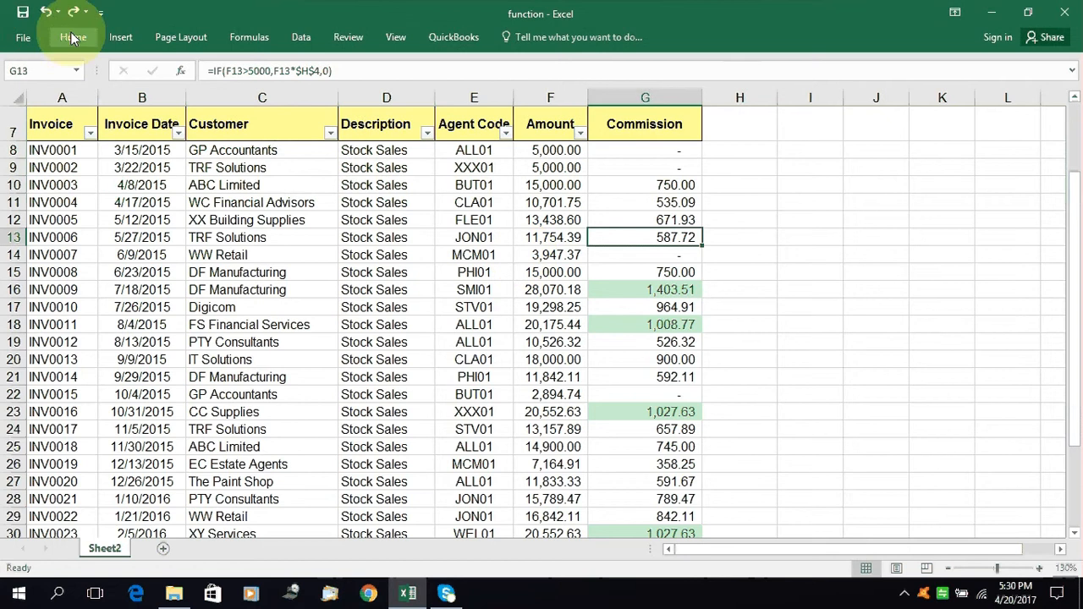
Select all the invoice amounts in F8:F37 and start a Less Than highlight cells rule for them
{"action": "left_click", "coordinate": [550, 168]}
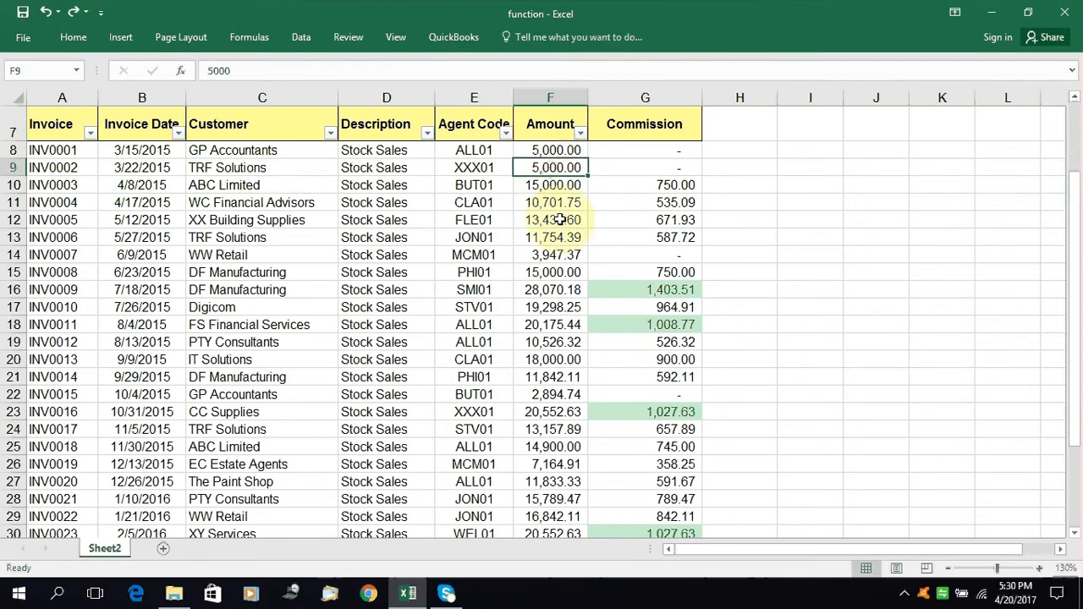
{"action": "left_click_drag", "start_coordinate": [550, 150], "coordinate": [547, 496]}
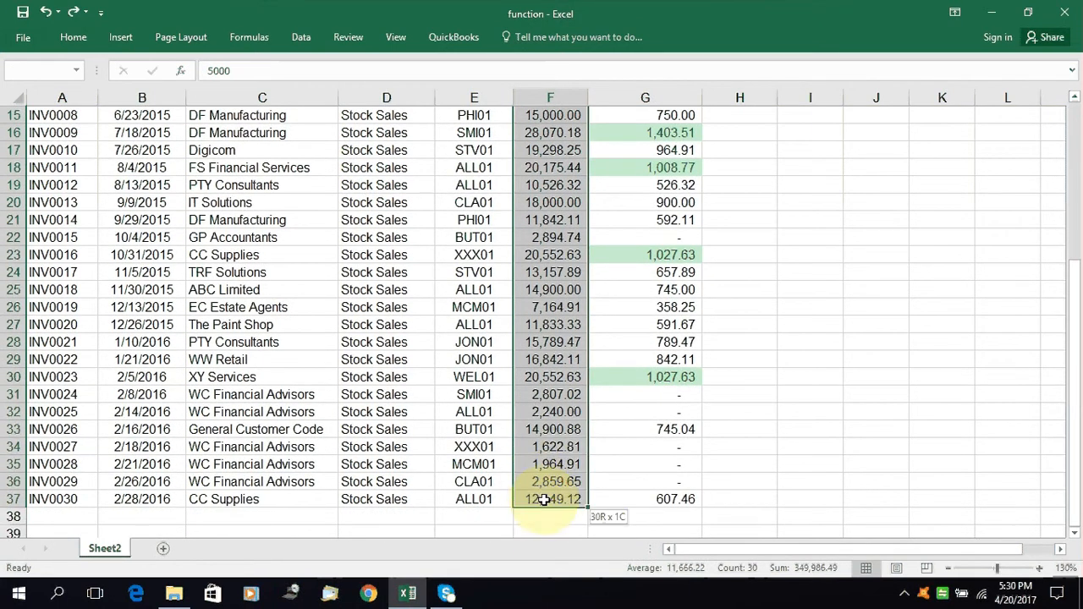
{"action": "scroll", "coordinate": [545, 415], "scroll_direction": "up", "scroll_amount": 3}
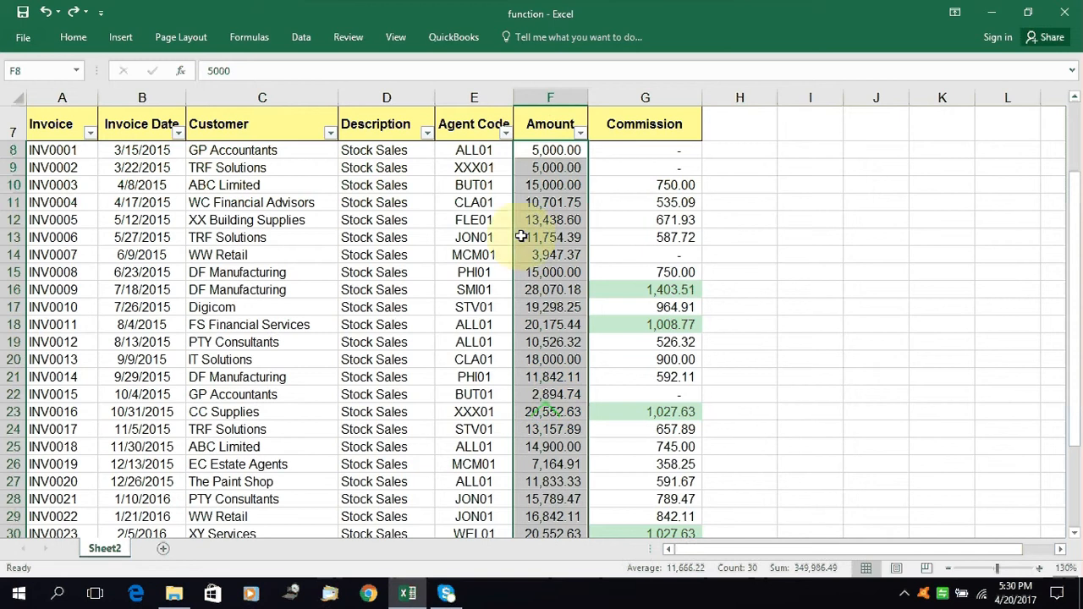
{"action": "left_click", "coordinate": [70, 42]}
{"action": "left_click", "coordinate": [637, 95]}
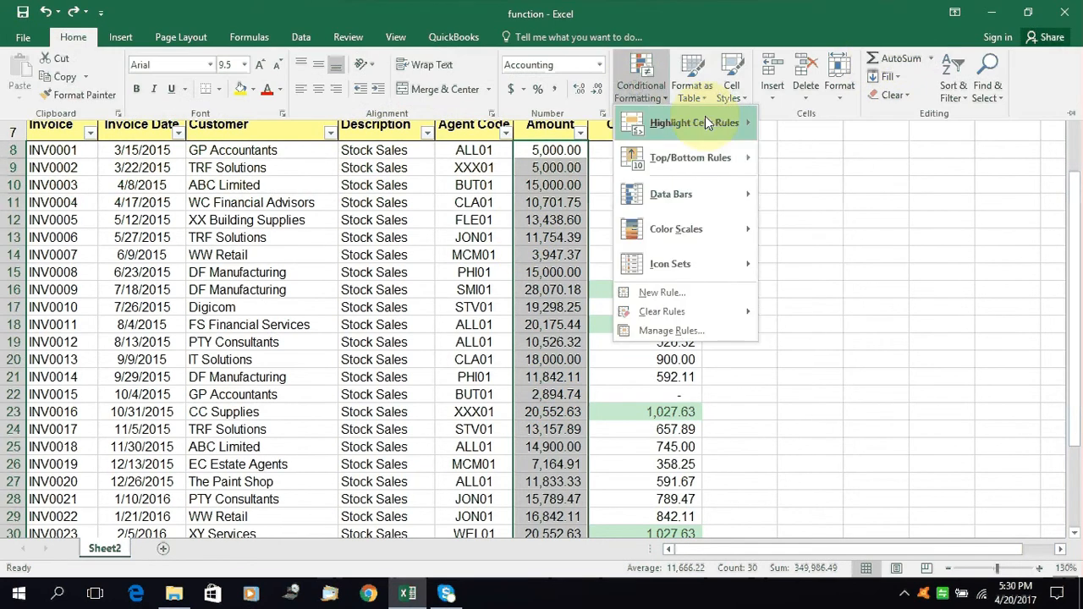
{"action": "mouse_move", "coordinate": [705, 118]}
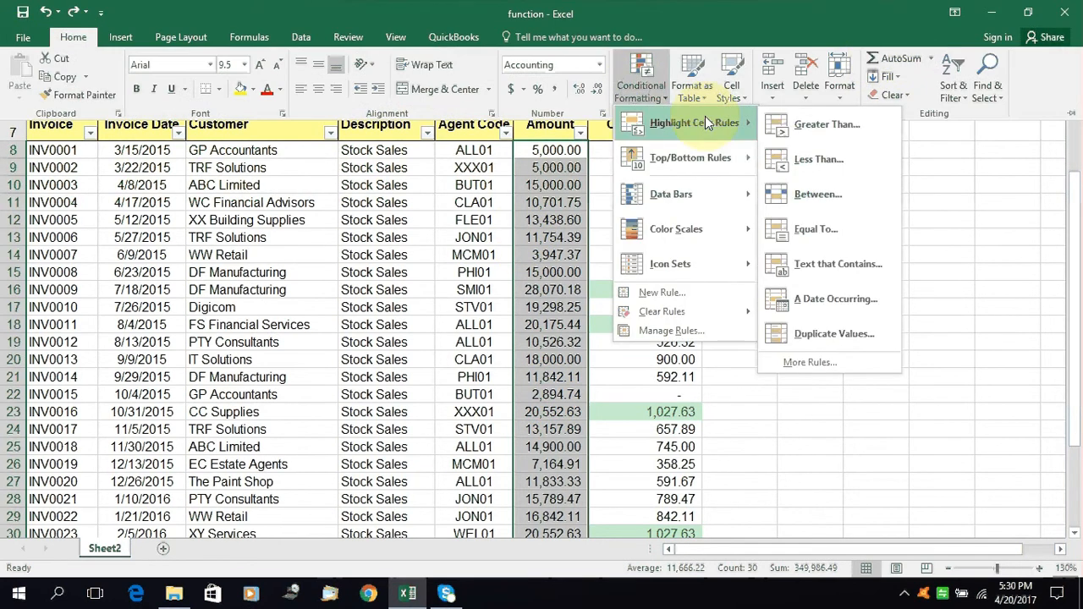
{"action": "left_click", "coordinate": [833, 156]}
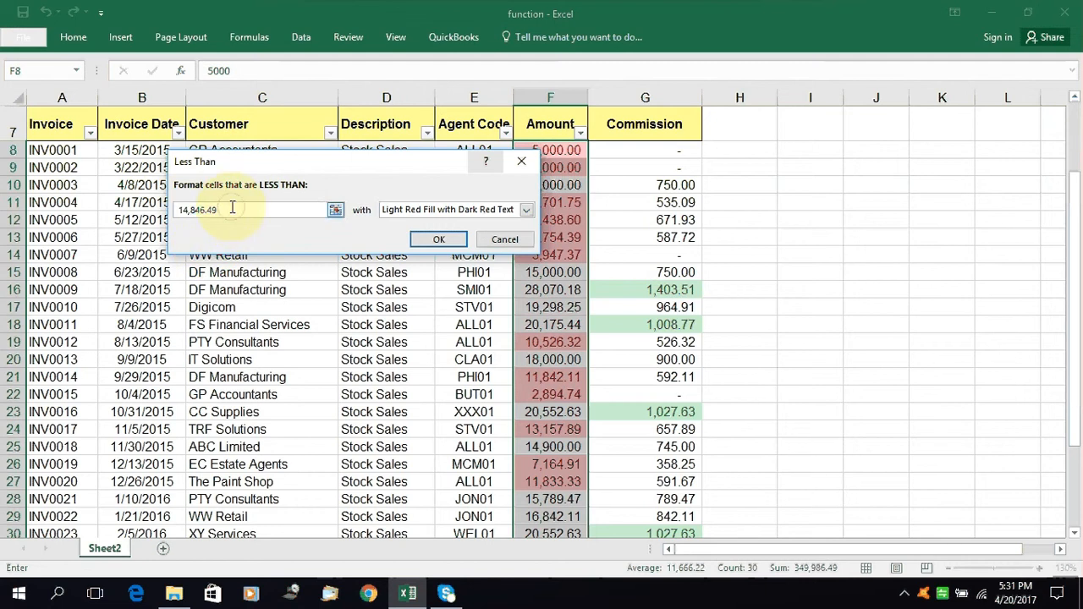
Set the Less Than rule to format amounts below 13000 with Light Red Fill and apply it
{"action": "left_click_drag", "start_coordinate": [295, 167], "coordinate": [181, 107]}
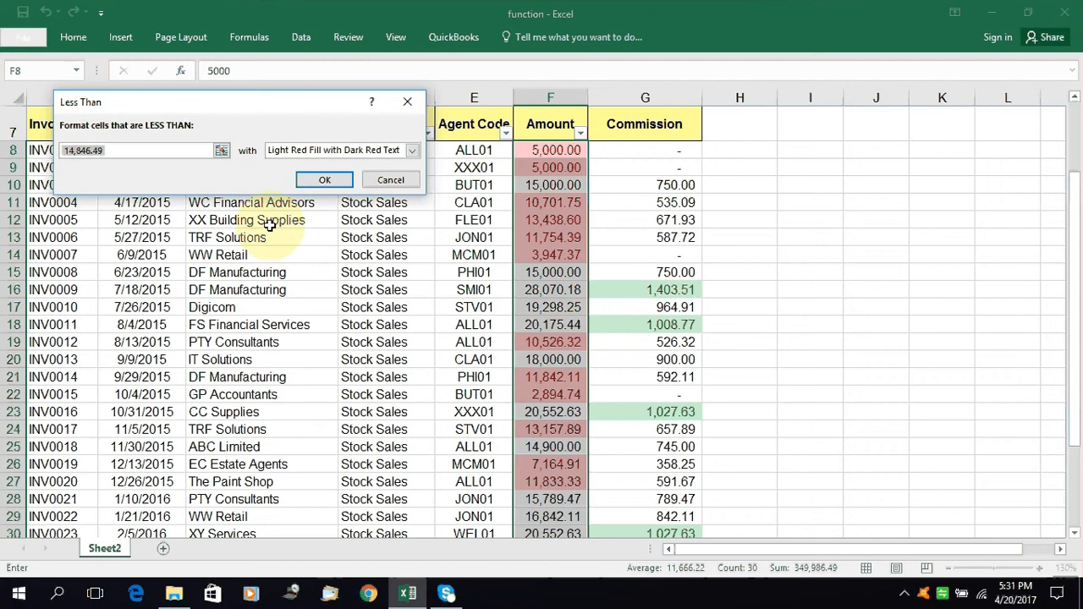
{"action": "type", "text": "13"}
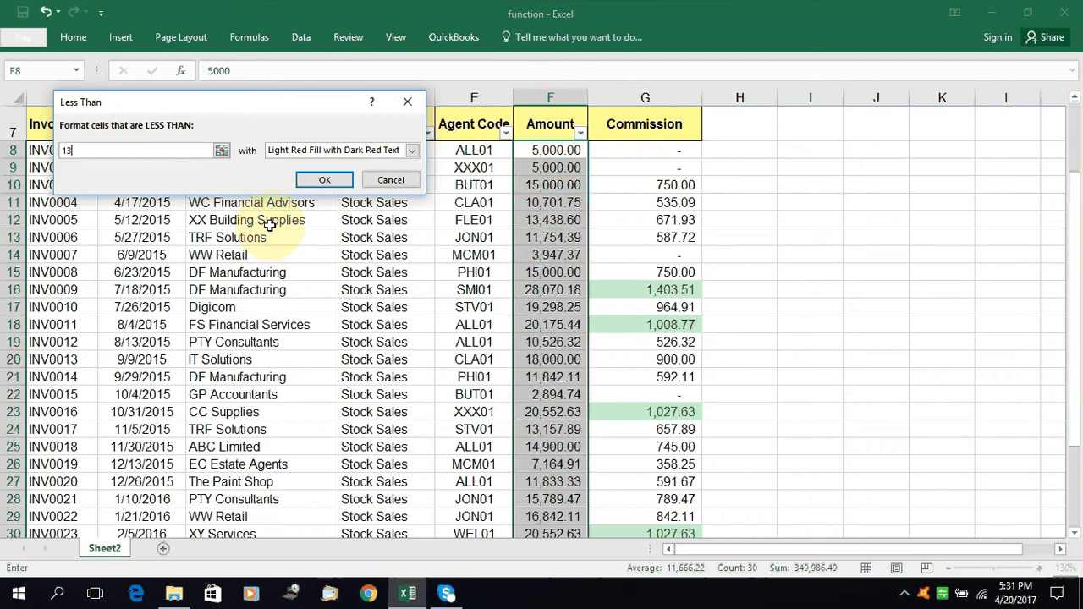
{"action": "type", "text": "000"}
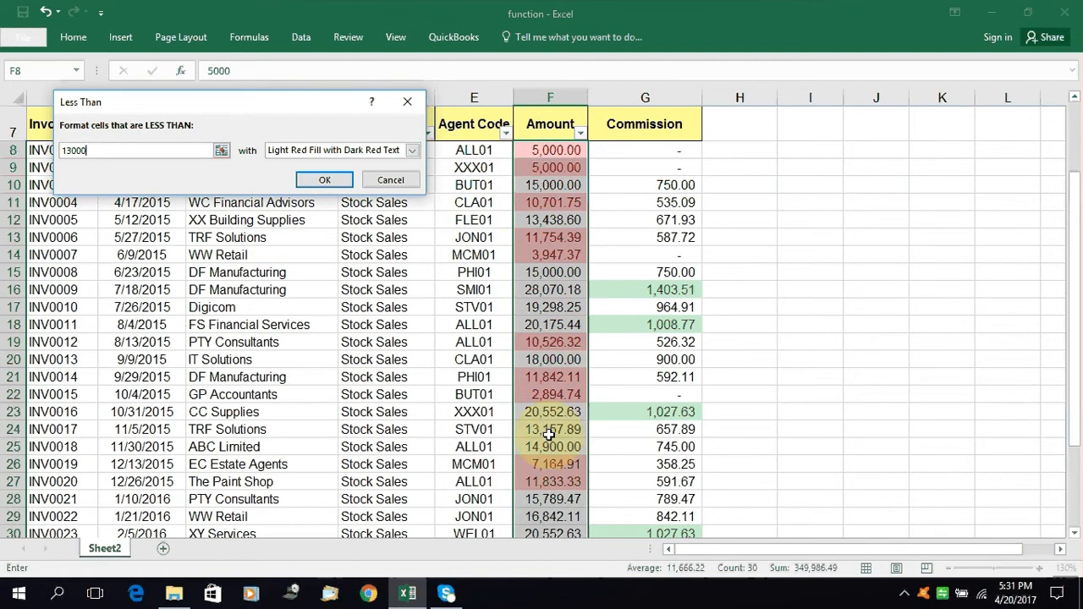
{"action": "left_click", "coordinate": [413, 151]}
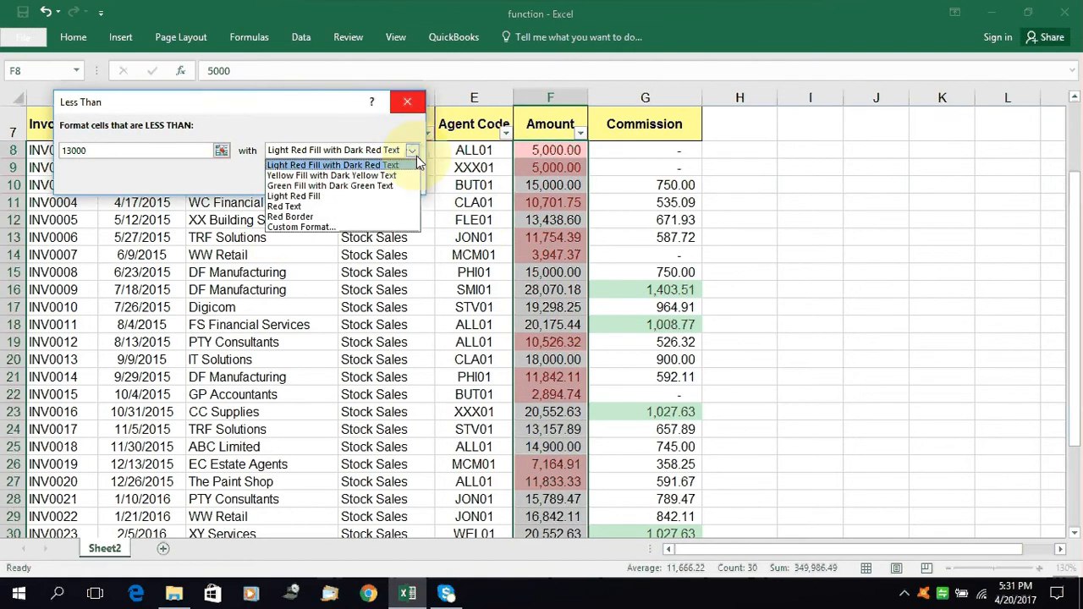
{"action": "left_click", "coordinate": [330, 197]}
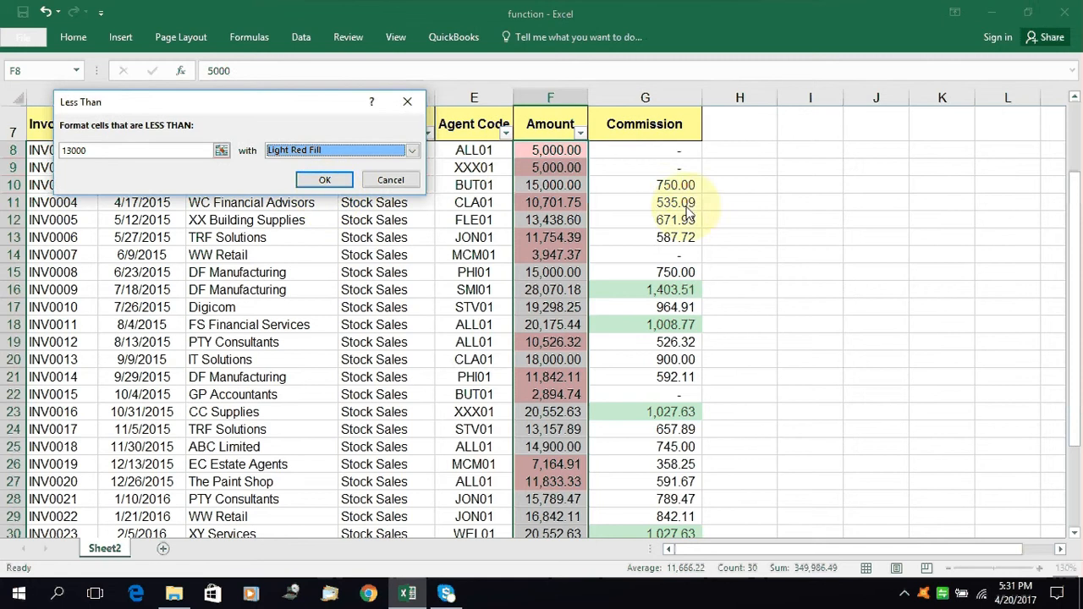
{"action": "left_click", "coordinate": [324, 188]}
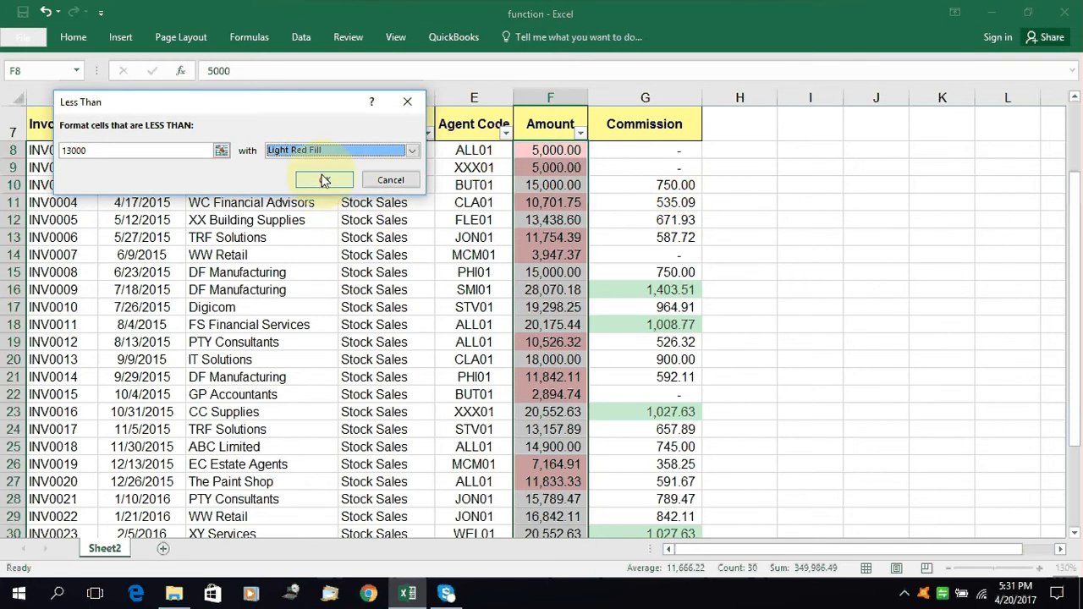
{"action": "left_click", "coordinate": [324, 180]}
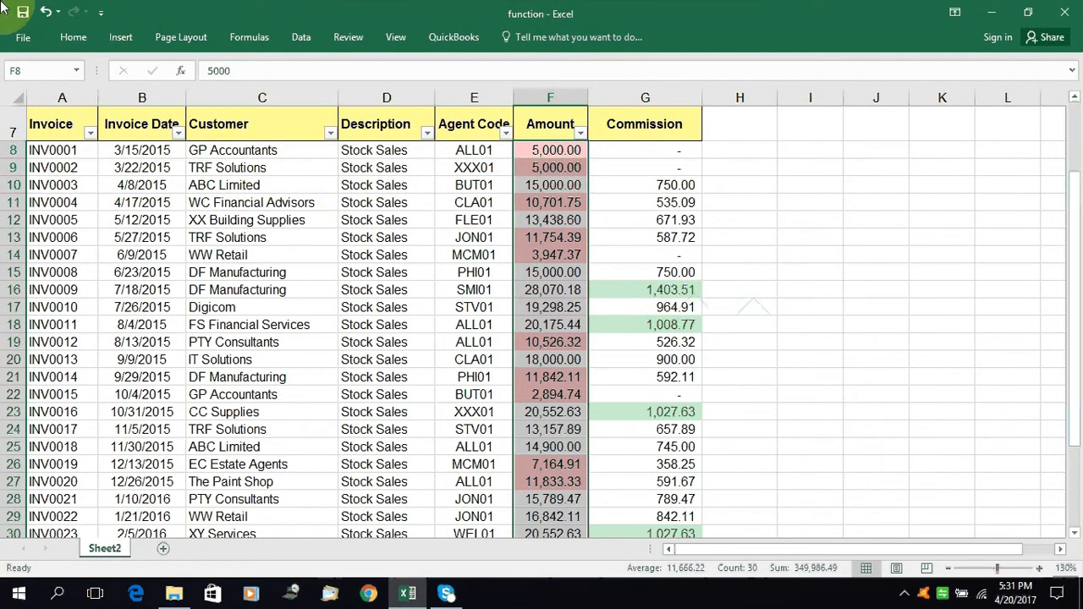
{"action": "left_click", "coordinate": [72, 38]}
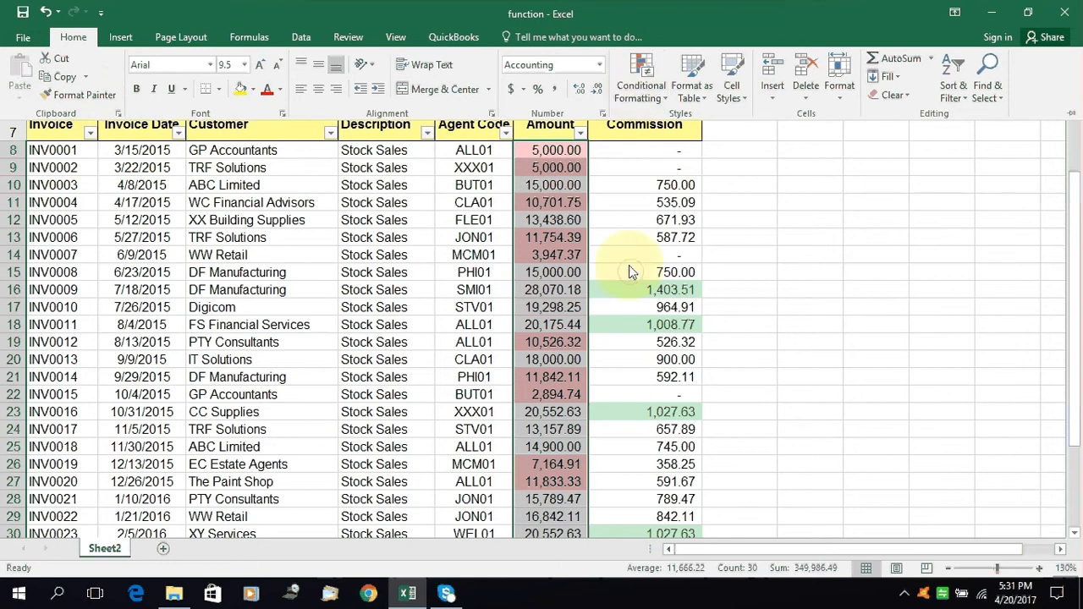
{"action": "scroll", "coordinate": [627, 262], "scroll_direction": "up", "scroll_amount": 1}
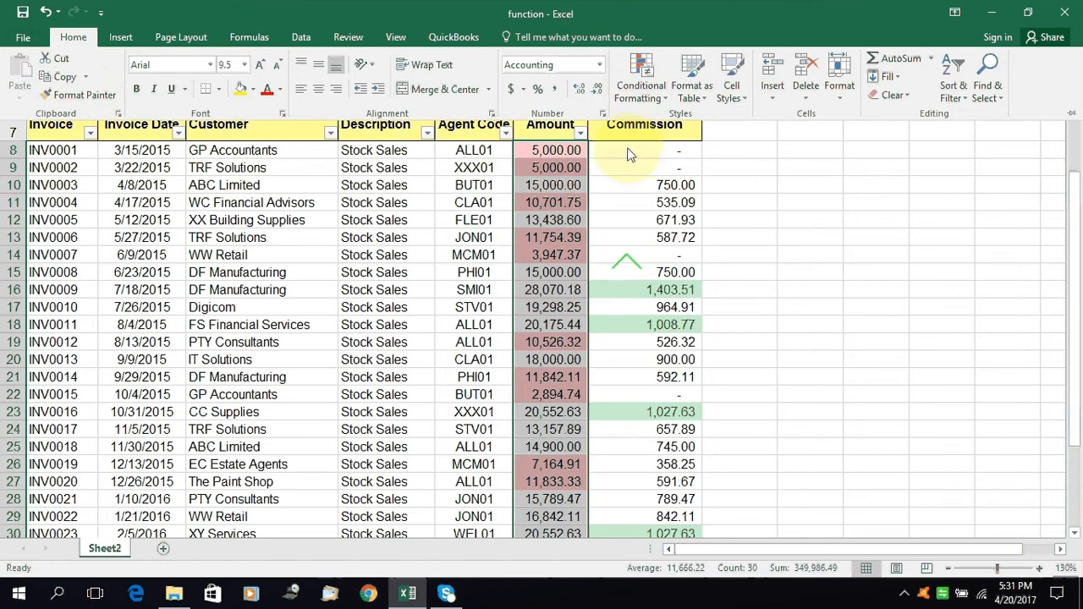
{"action": "left_click", "coordinate": [636, 85]}
{"action": "mouse_move", "coordinate": [706, 165]}
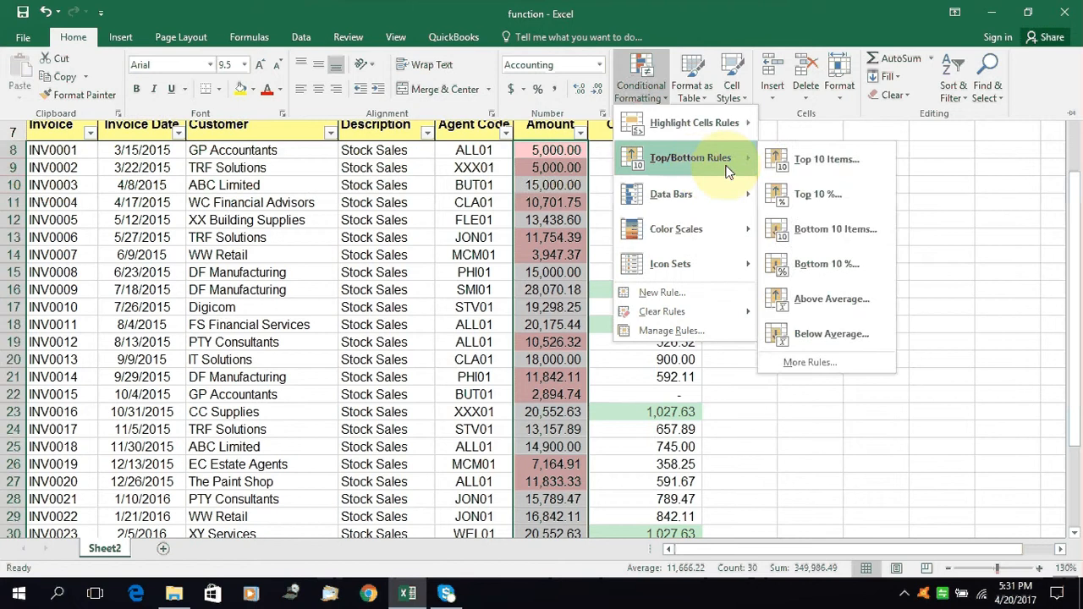
{"action": "left_click", "coordinate": [850, 222]}
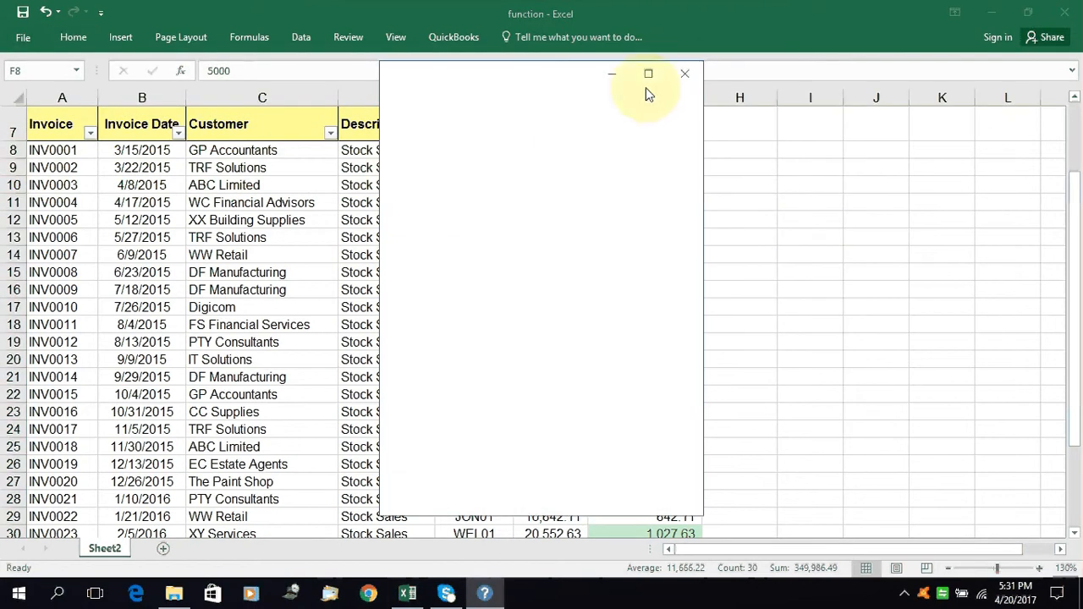
{"action": "left_click", "coordinate": [684, 76]}
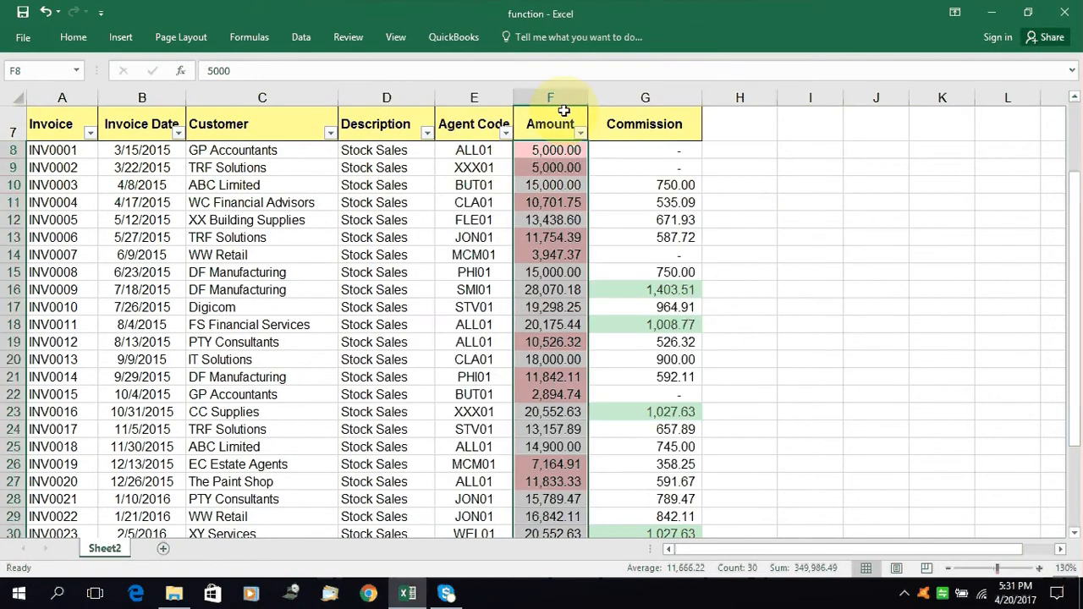
Start a Between highlight cells rule for the selected values in the Amount column
{"action": "left_click", "coordinate": [66, 35]}
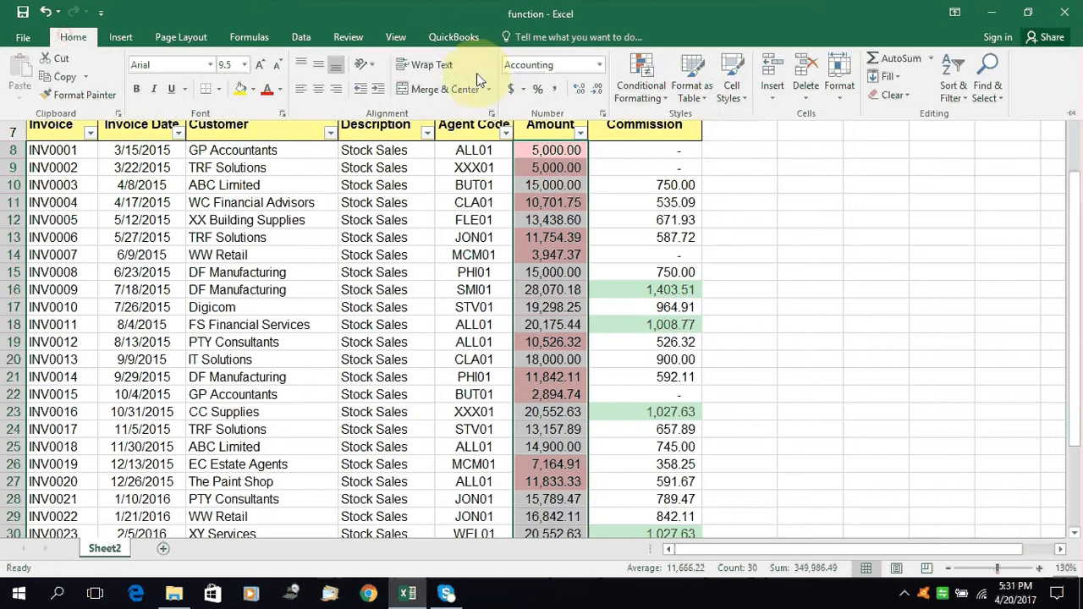
{"action": "left_click", "coordinate": [638, 77]}
{"action": "mouse_move", "coordinate": [730, 123]}
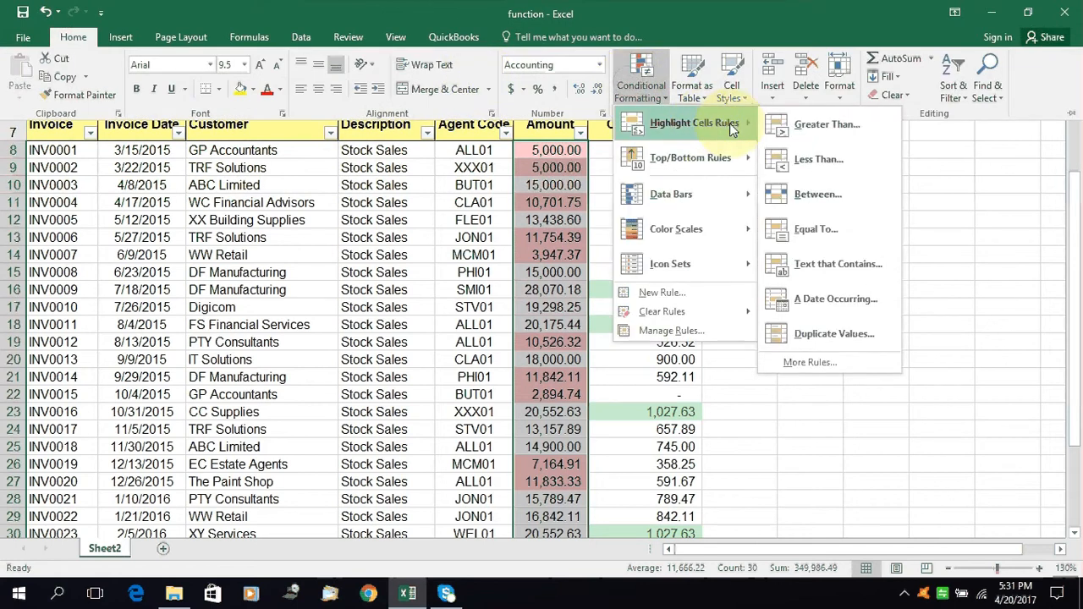
{"action": "left_click", "coordinate": [853, 205]}
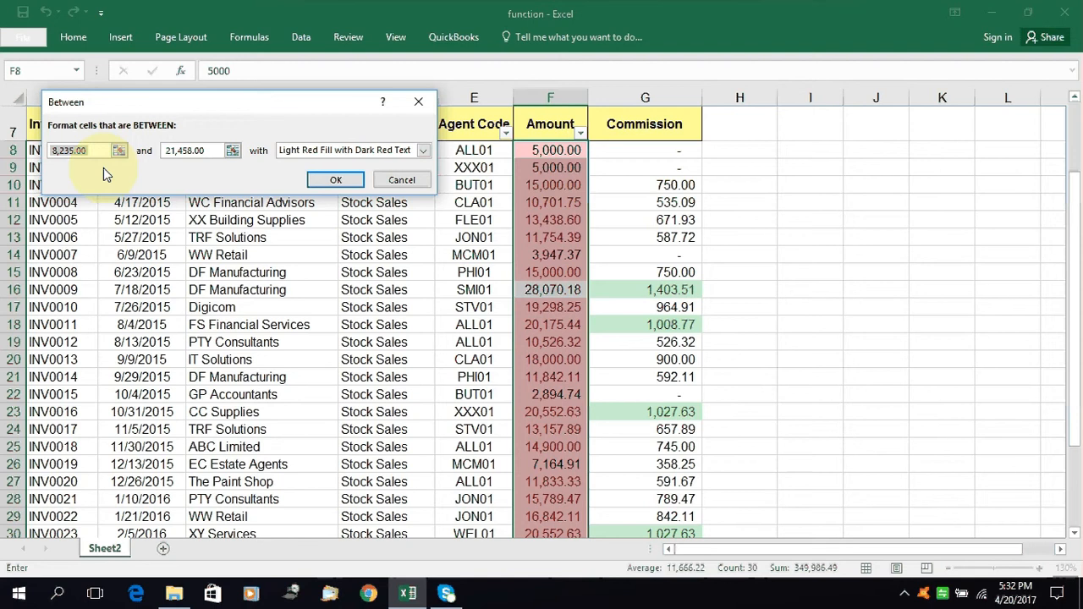
Set the Between rule to format amounts from 4500 to 15000 with Green Fill with Dark Green Text and apply it
{"action": "type", "text": "4500"}
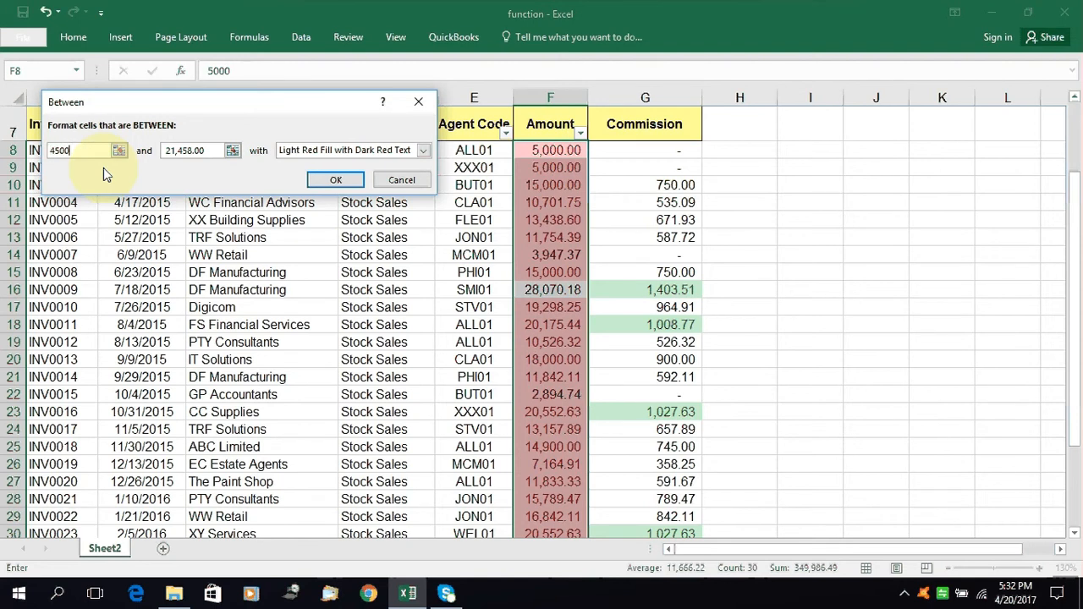
{"action": "double_click", "coordinate": [203, 152]}
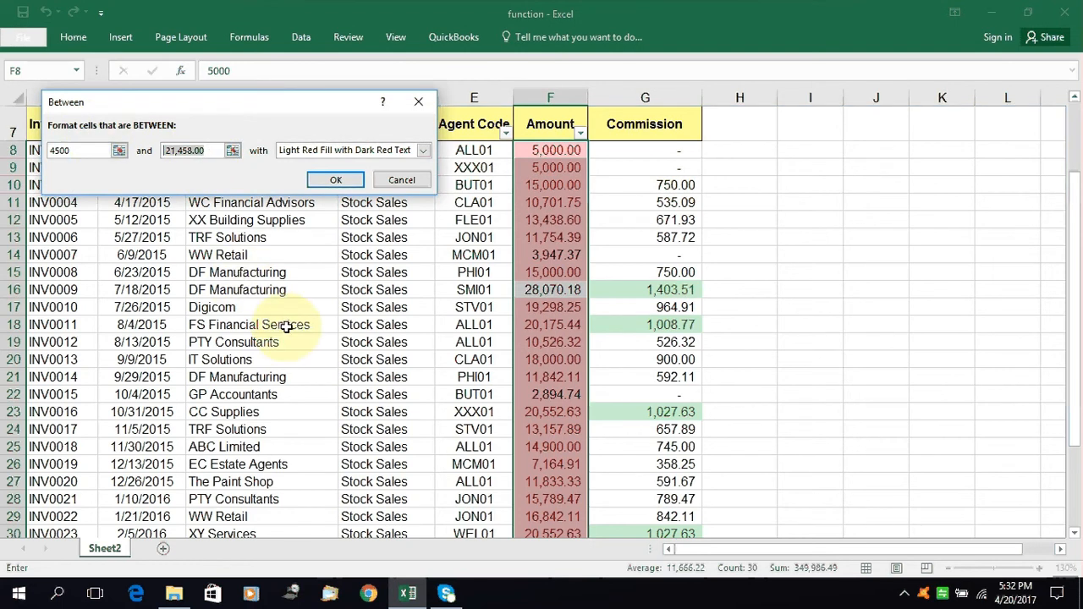
{"action": "type", "text": "1"}
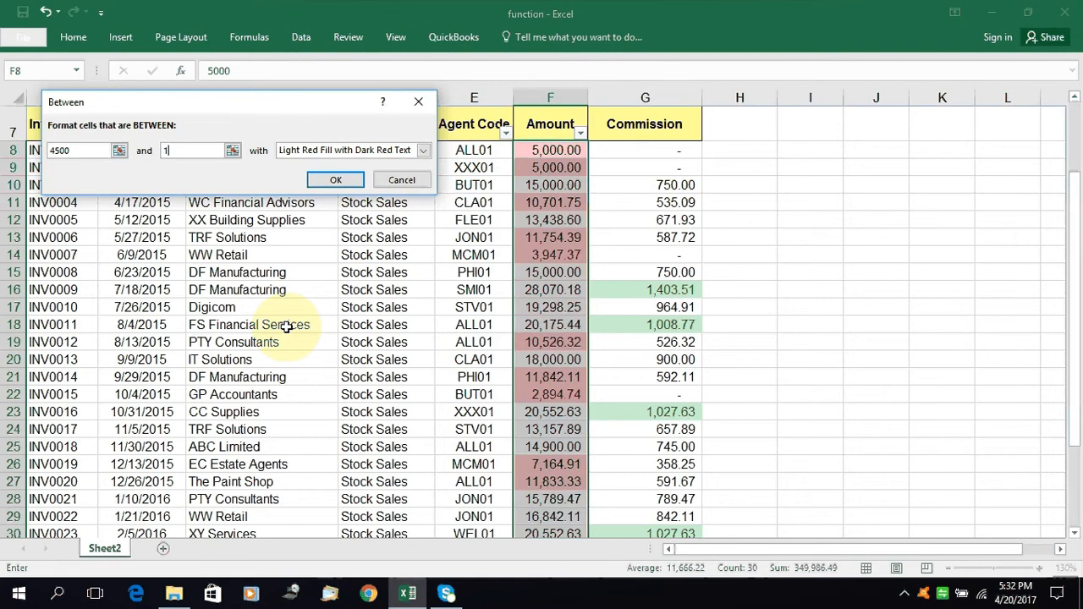
{"action": "type", "text": "5000"}
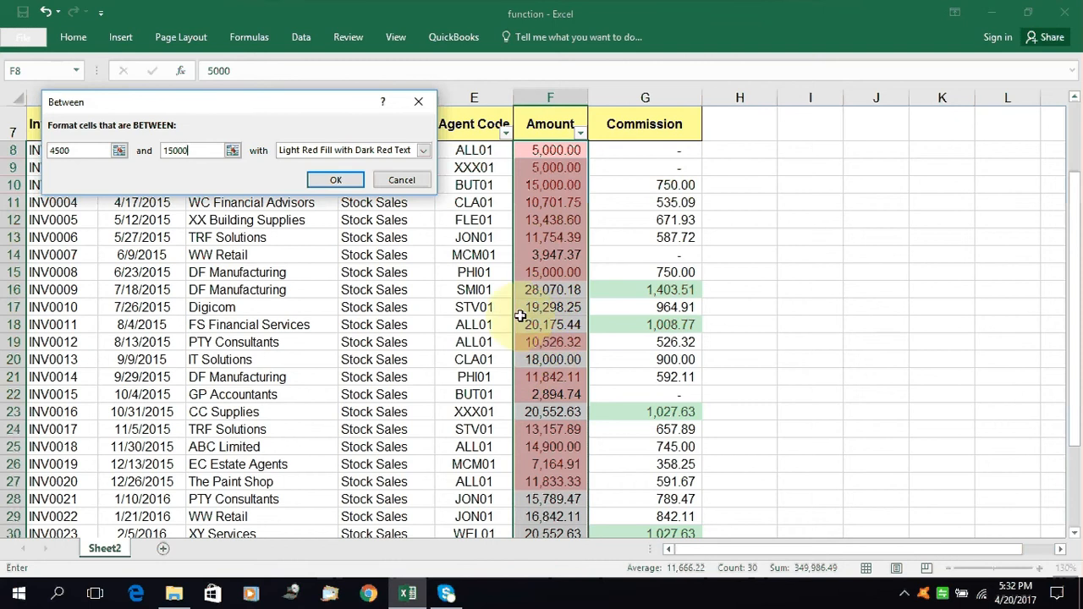
{"action": "left_click", "coordinate": [422, 151]}
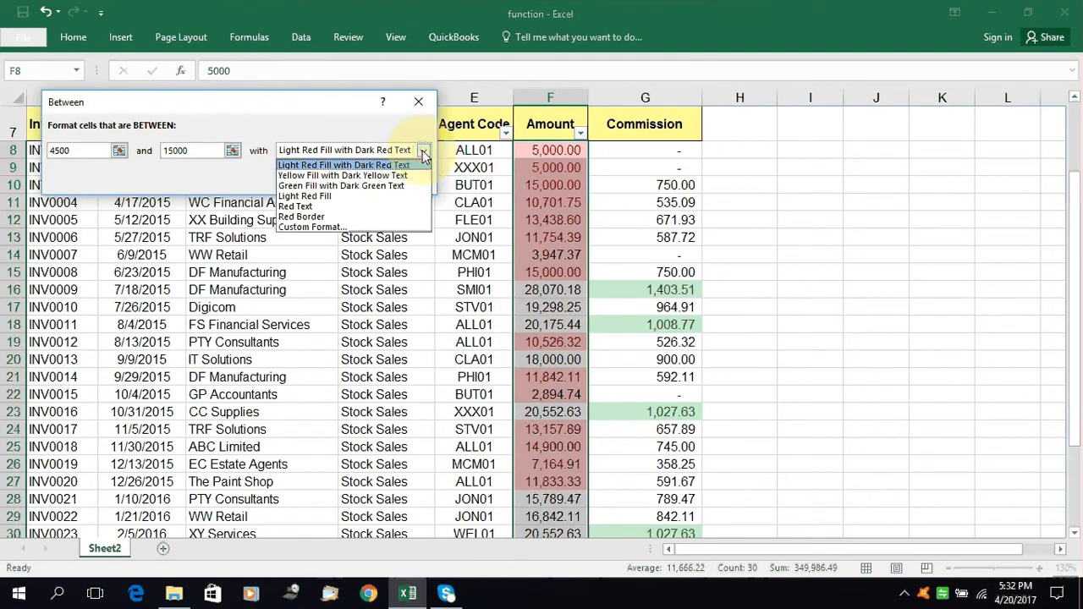
{"action": "left_click", "coordinate": [392, 186]}
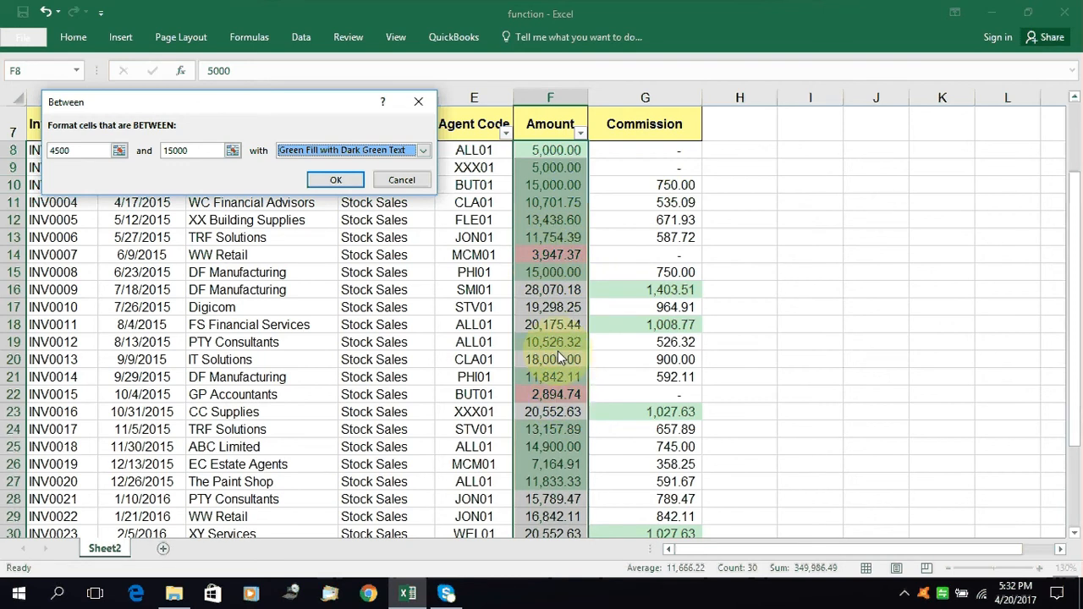
{"action": "left_click", "coordinate": [338, 179]}
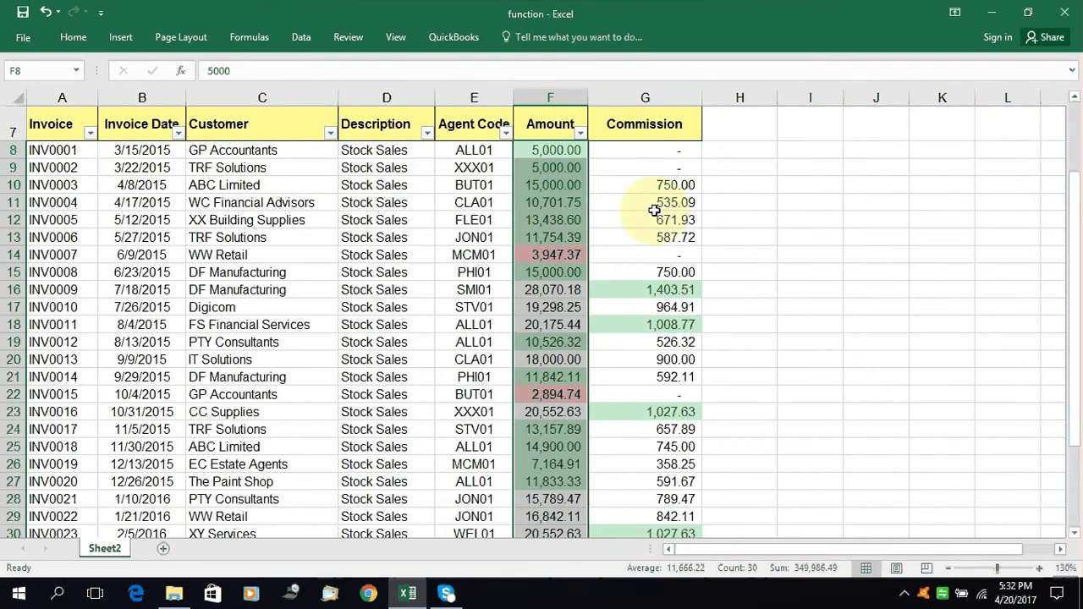
Select all the commissions in G8:G37 and start an Equal To highlight cells rule for them
{"action": "left_click", "coordinate": [665, 151]}
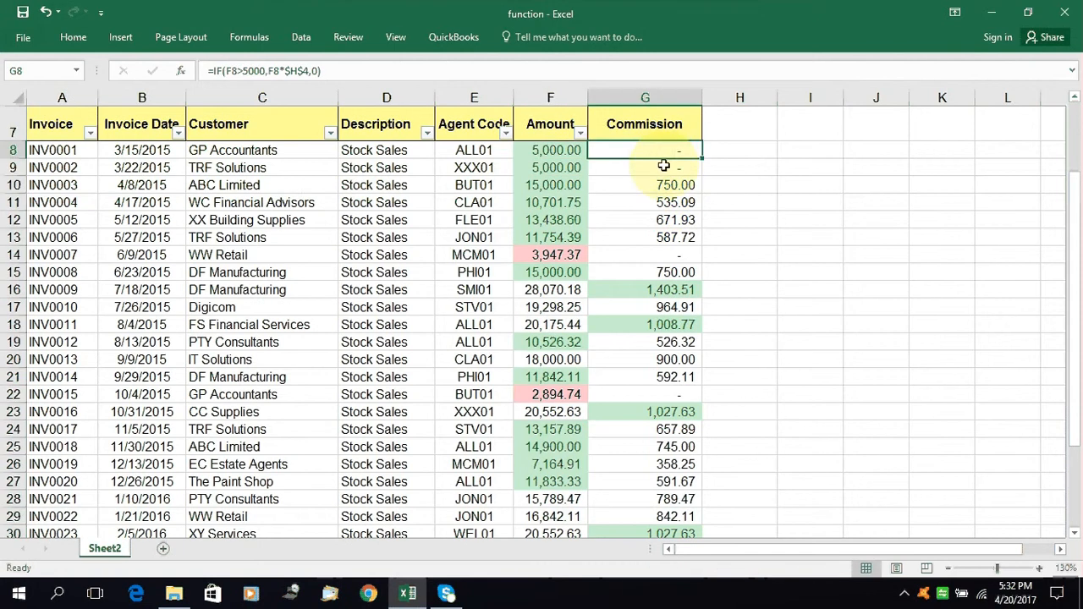
{"action": "key", "text": "ctrl+shift+Down"}
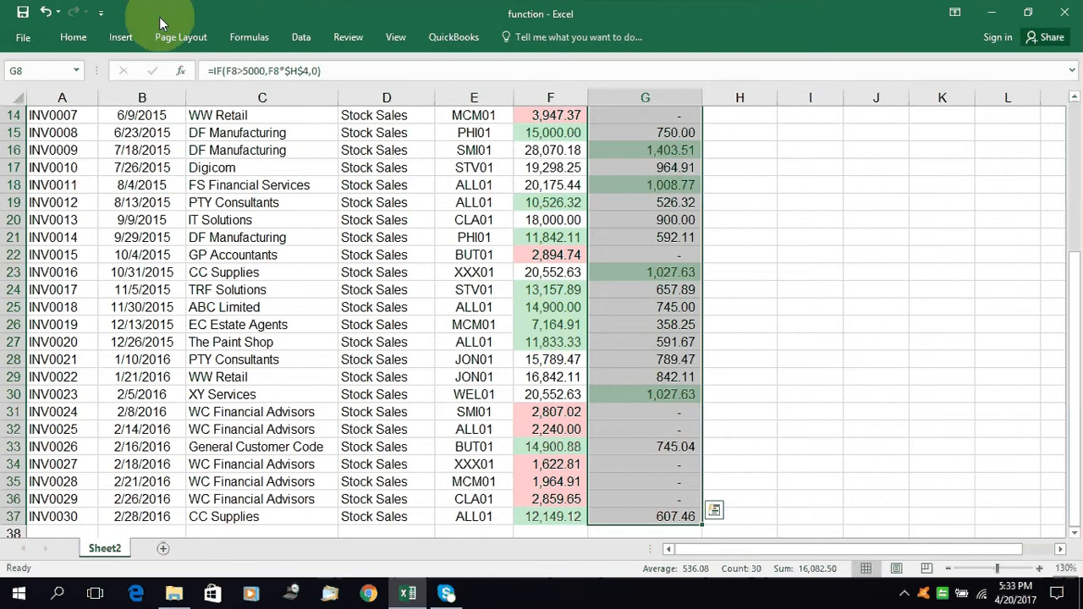
{"action": "left_click", "coordinate": [81, 38]}
{"action": "left_click", "coordinate": [644, 84]}
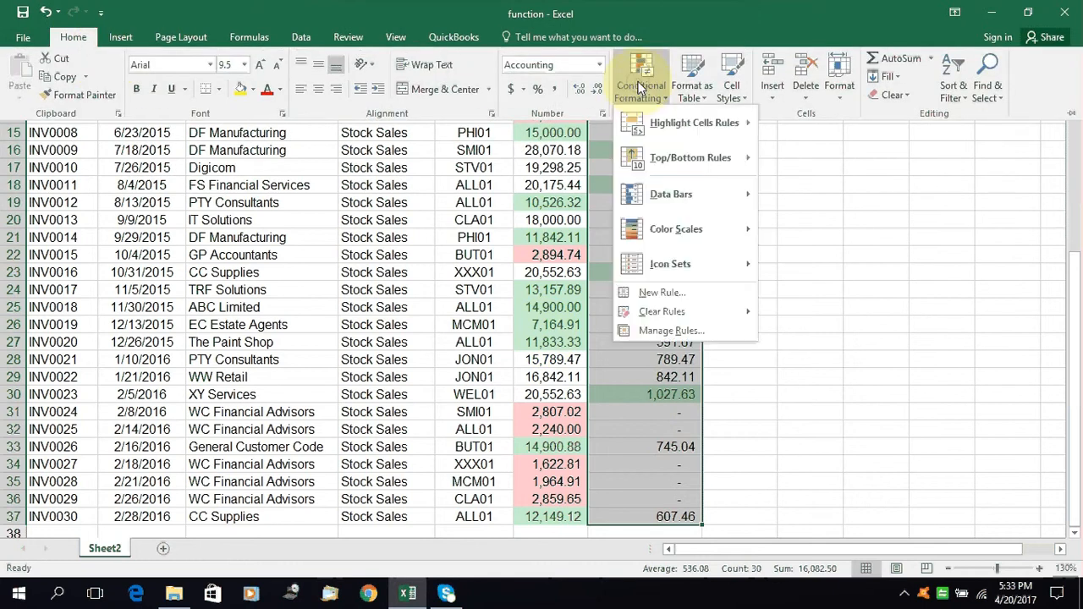
{"action": "mouse_move", "coordinate": [667, 125]}
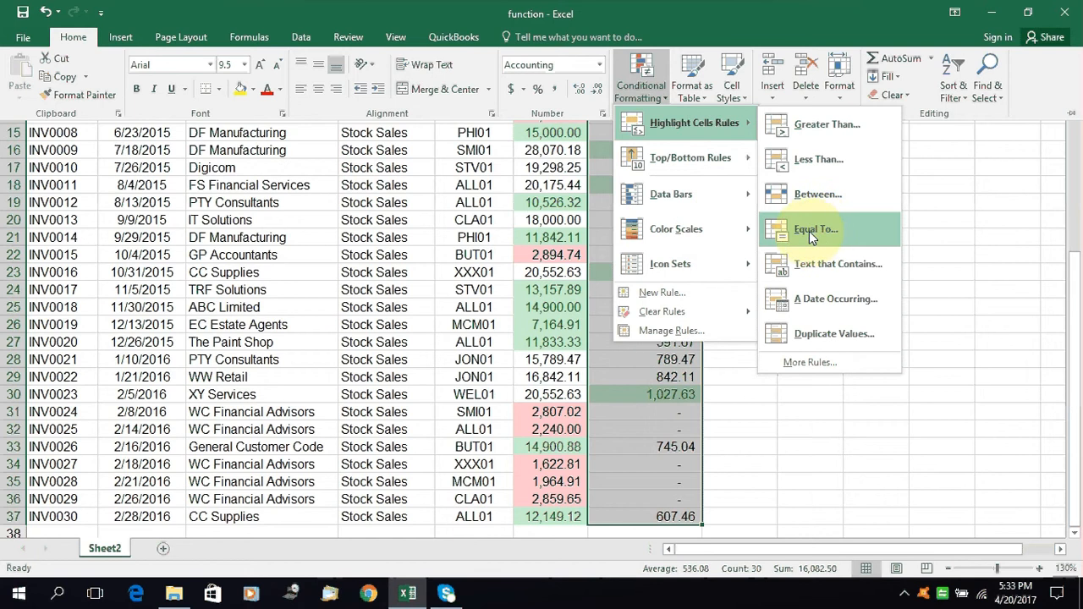
{"action": "left_click", "coordinate": [809, 231]}
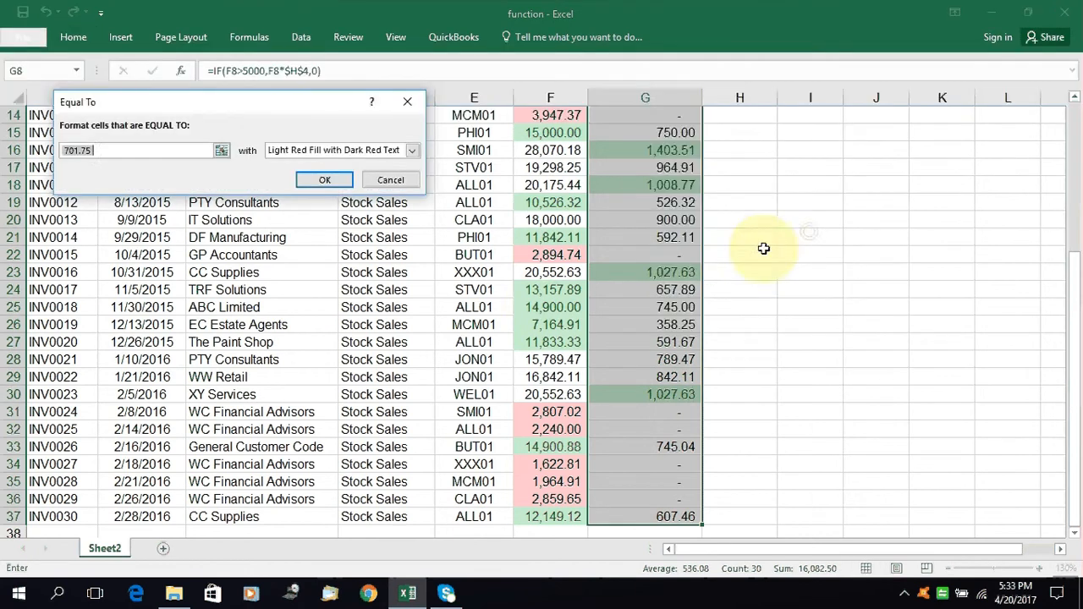
Set the Equal To rule to format commissions of 900 with Light Red Fill with Dark Red Text and apply it
{"action": "left_click", "coordinate": [198, 150]}
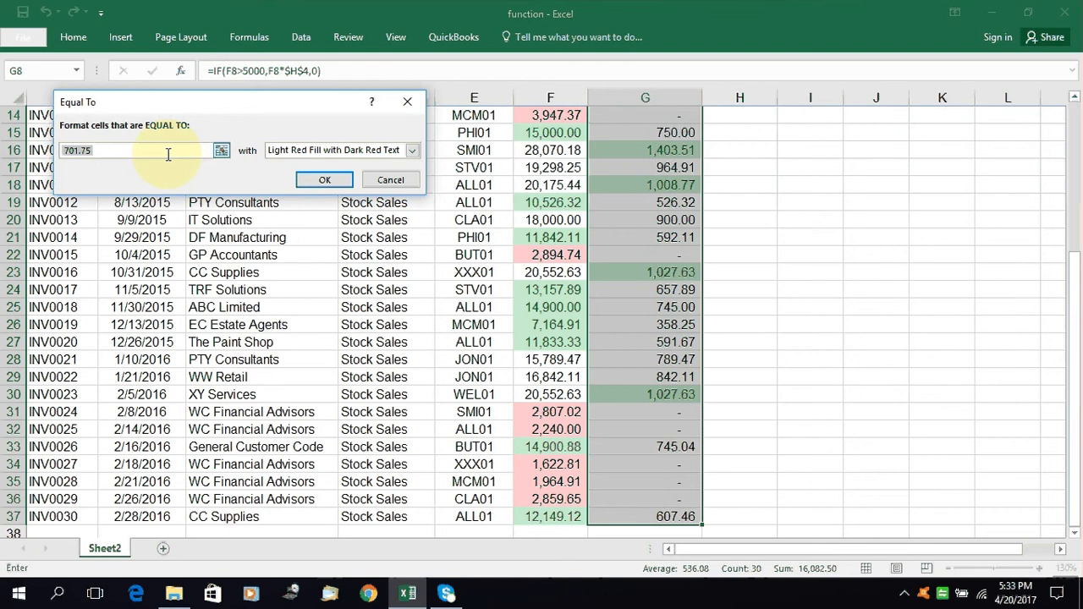
{"action": "key", "text": "ctrl+a"}
{"action": "type", "text": "900"}
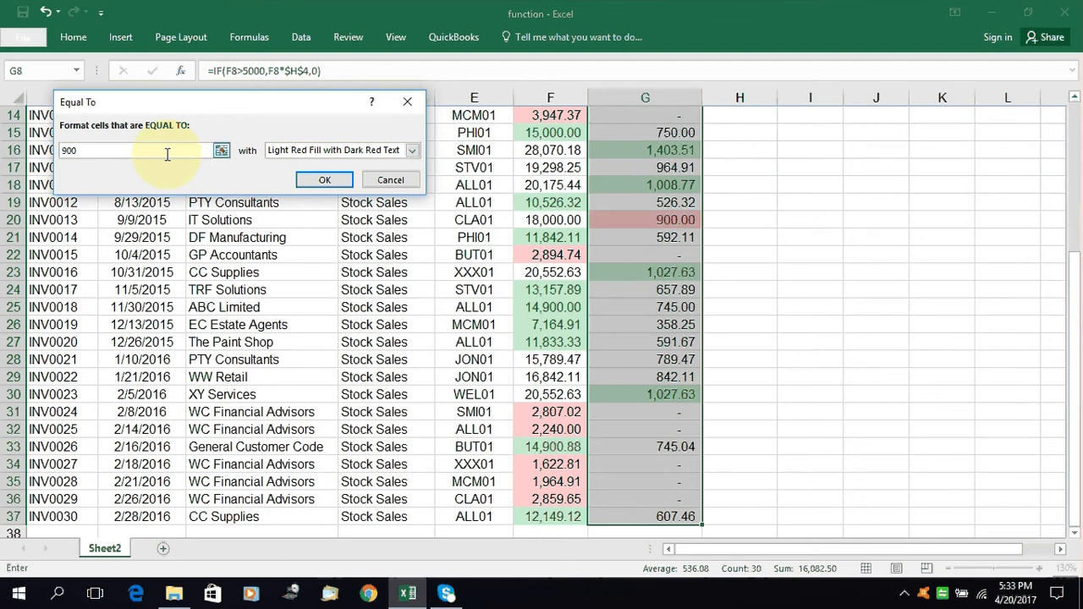
{"action": "scroll", "coordinate": [660, 330], "scroll_direction": "up", "scroll_amount": 2}
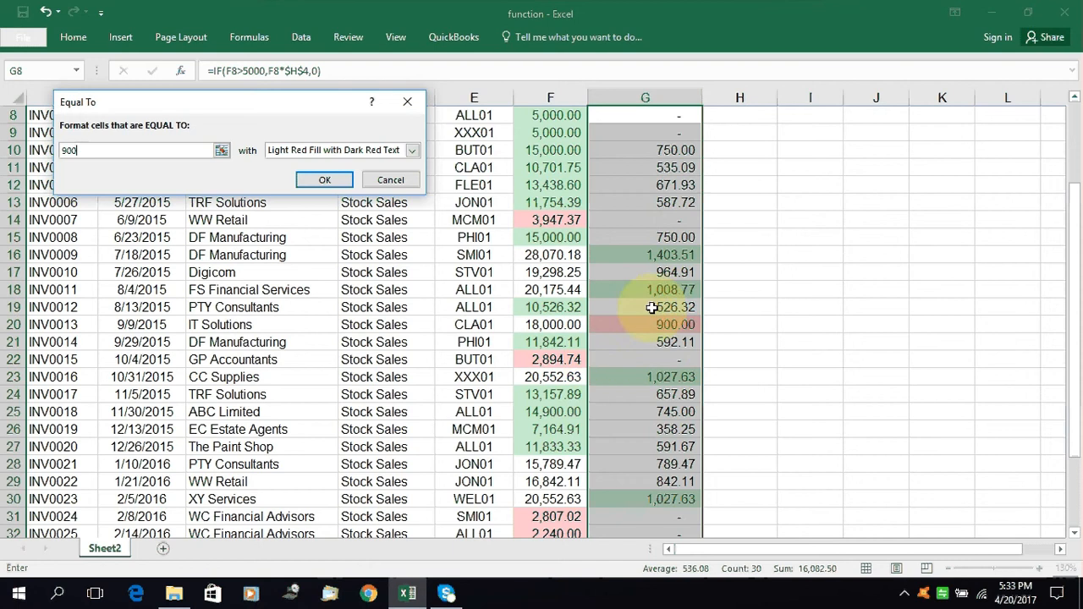
{"action": "left_click", "coordinate": [324, 181]}
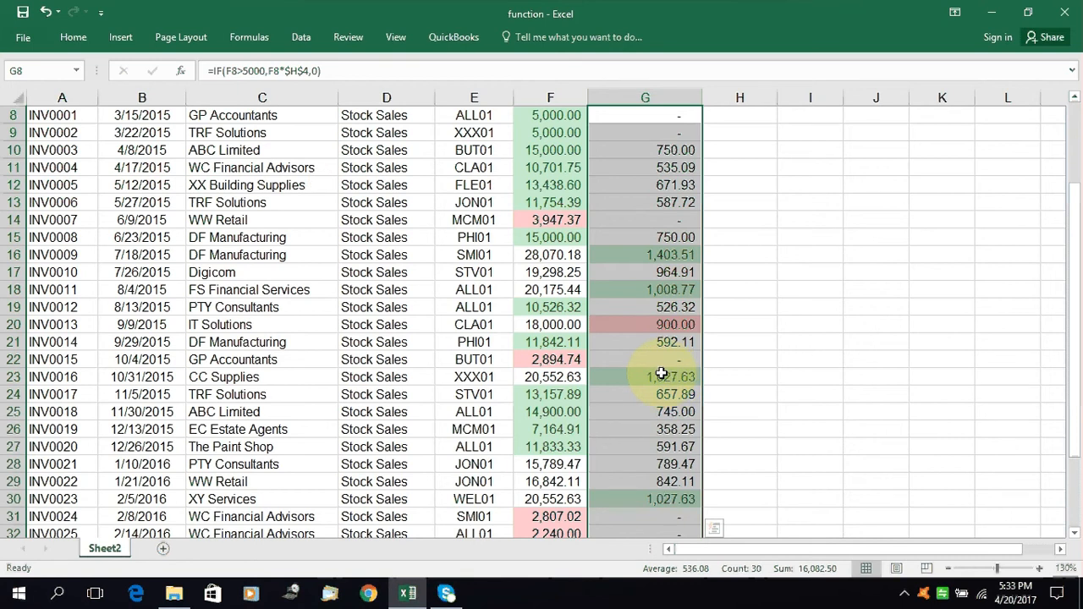
{"action": "left_click", "coordinate": [72, 37]}
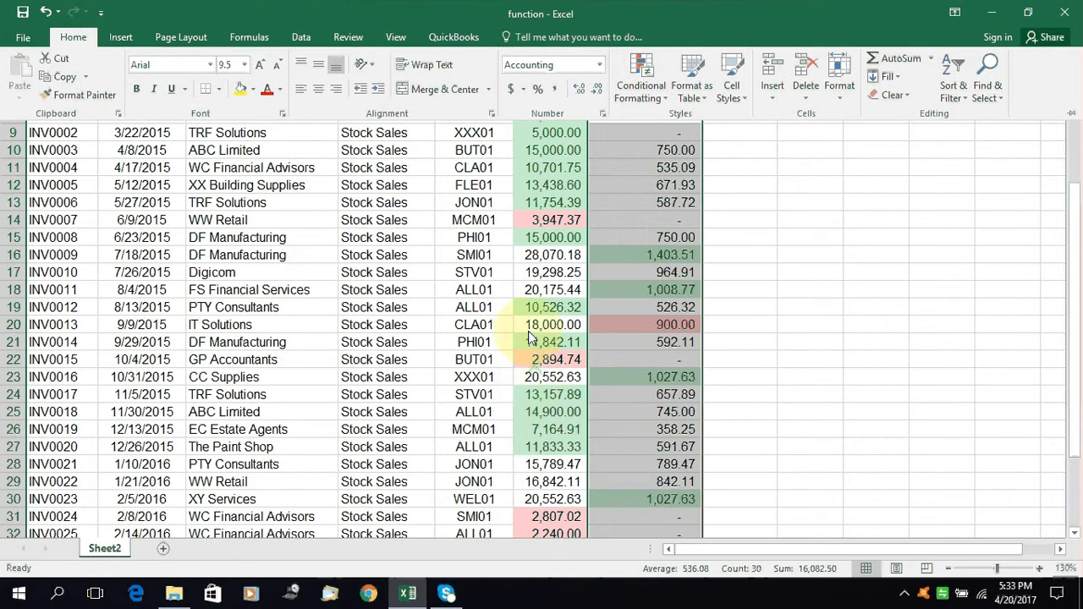
{"action": "left_click", "coordinate": [651, 93]}
{"action": "mouse_move", "coordinate": [742, 127]}
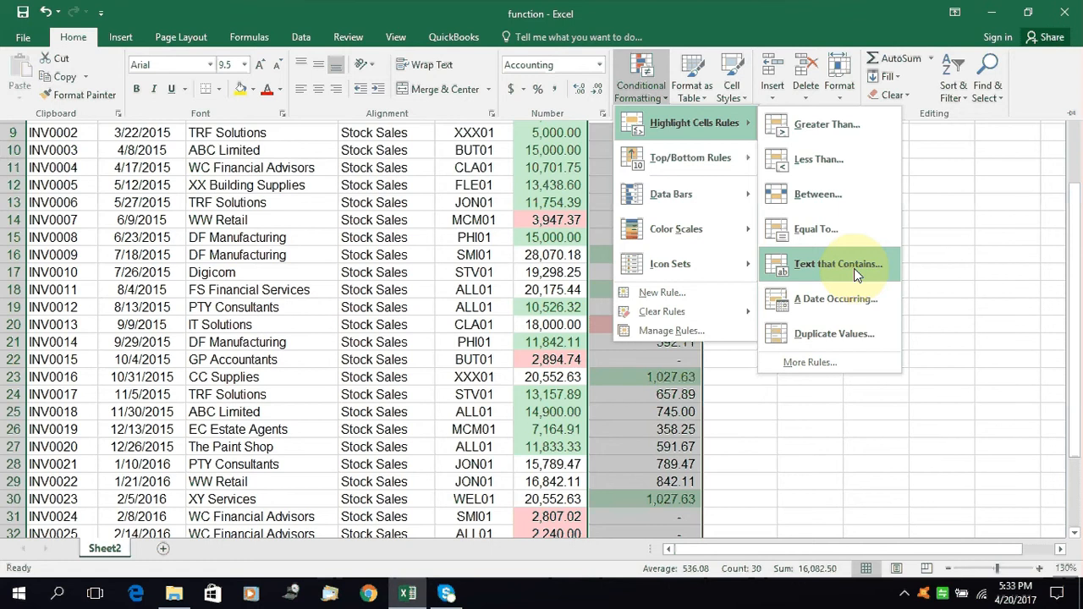
{"action": "left_click", "coordinate": [876, 397]}
{"action": "left_click", "coordinate": [261, 184]}
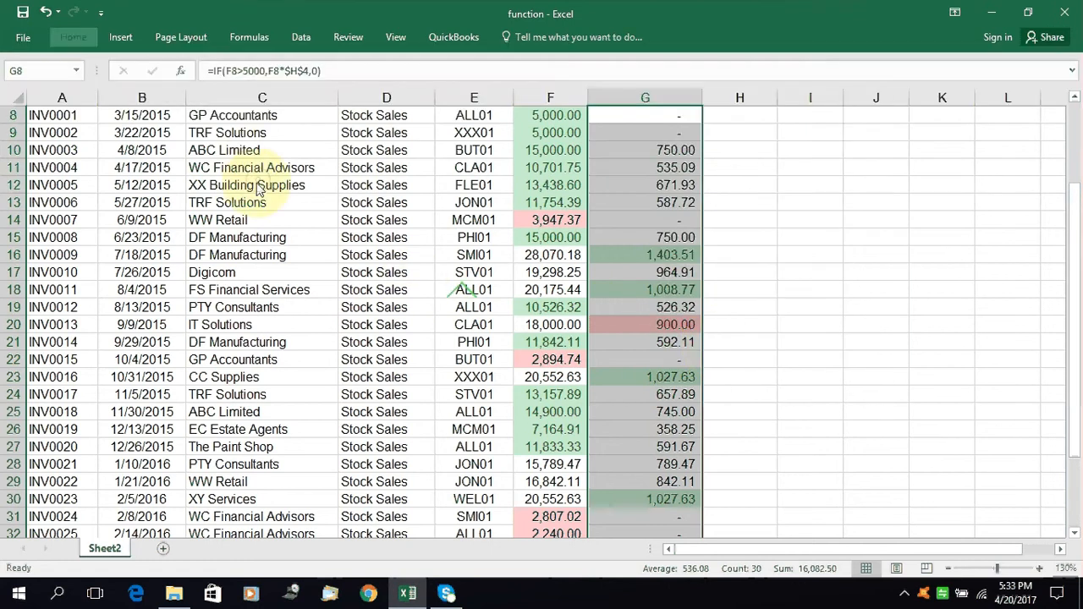
Select all the customer names in C8:C37 and start a Text That Contains highlight cells rule for them
{"action": "scroll", "coordinate": [257, 193], "scroll_direction": "up", "scroll_amount": 1}
{"action": "left_click", "coordinate": [237, 151]}
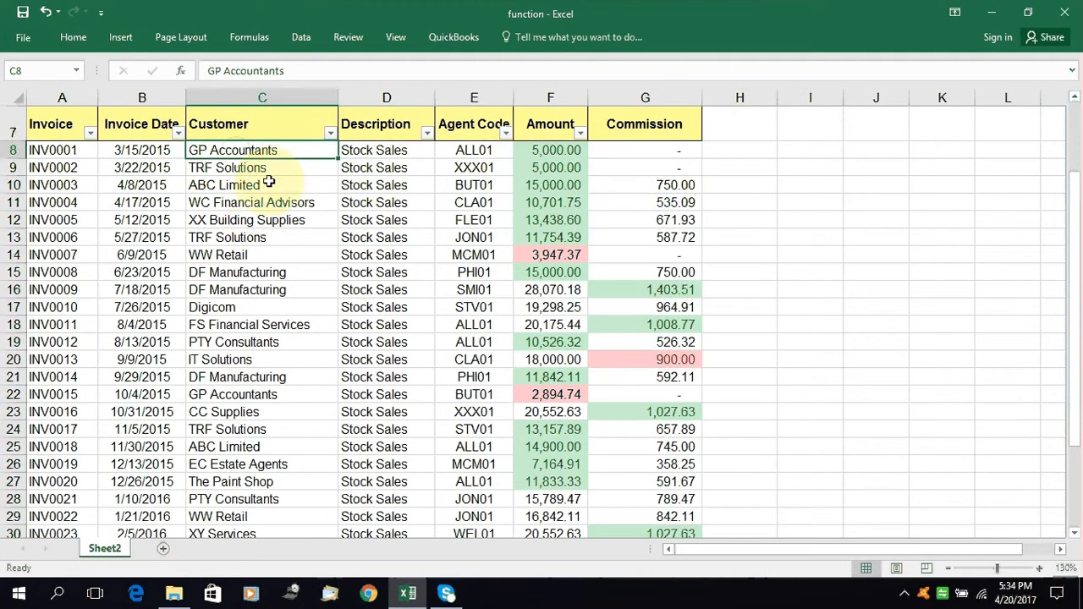
{"action": "key", "text": "ctrl+shift+Down"}
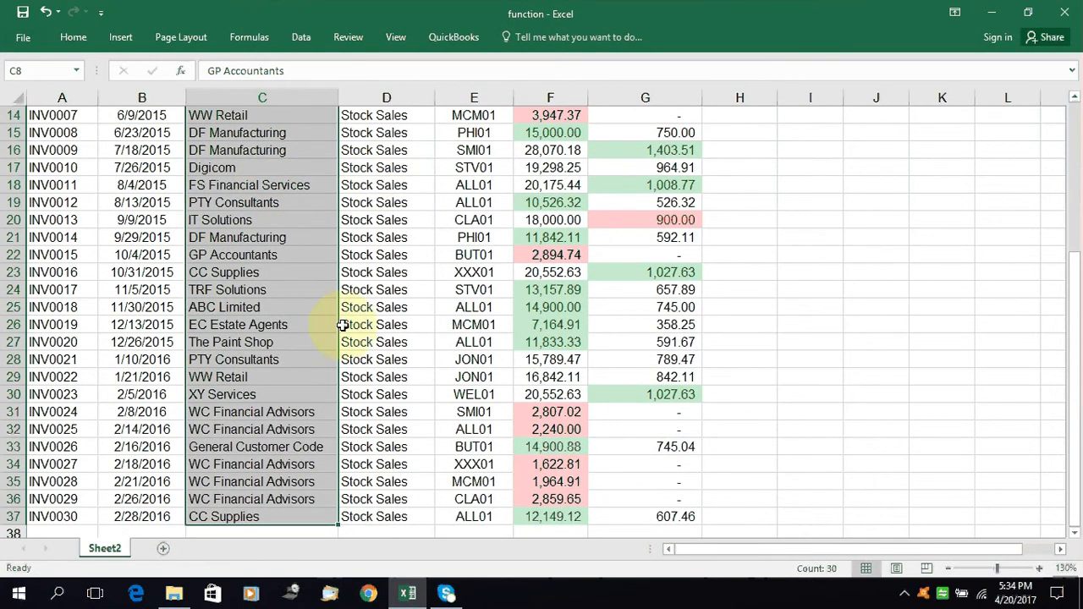
{"action": "scroll", "coordinate": [342, 325], "scroll_direction": "up", "scroll_amount": 2}
{"action": "scroll", "coordinate": [342, 325], "scroll_direction": "up", "scroll_amount": 1}
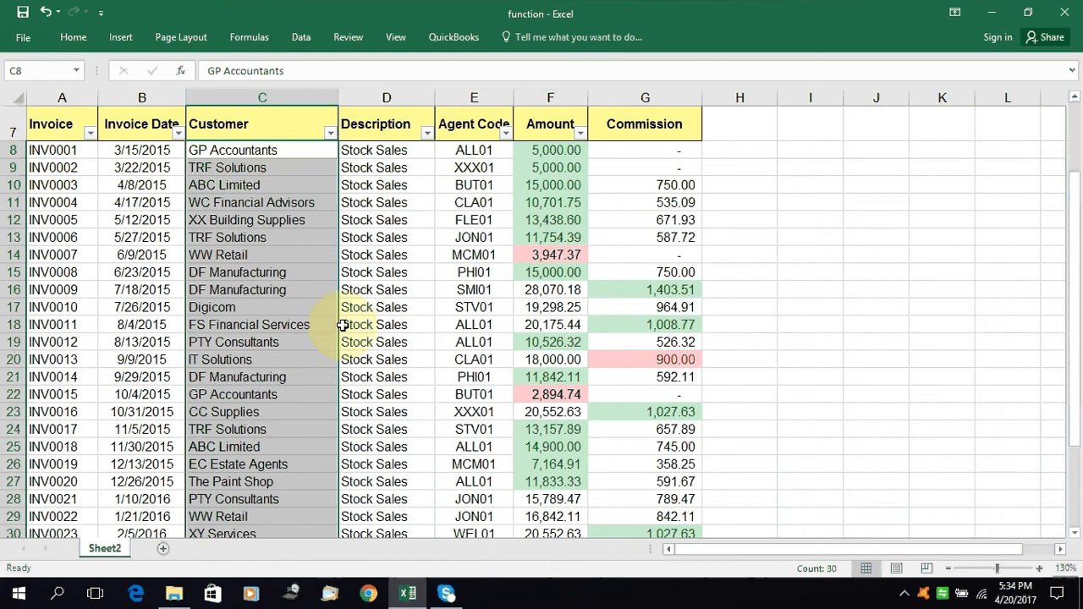
{"action": "left_click", "coordinate": [68, 38]}
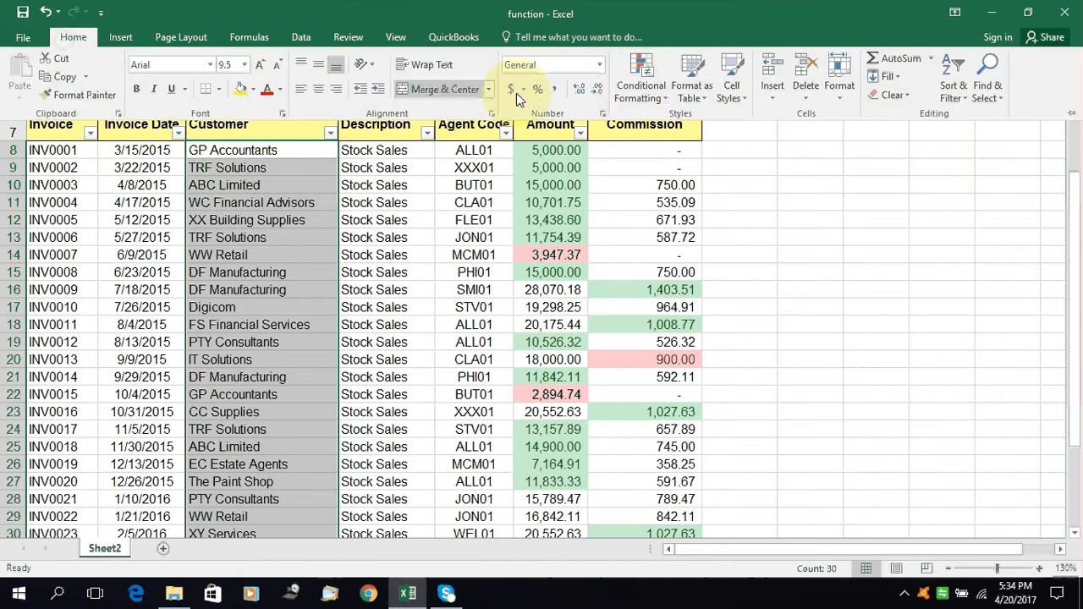
{"action": "left_click", "coordinate": [631, 93]}
{"action": "mouse_move", "coordinate": [689, 131]}
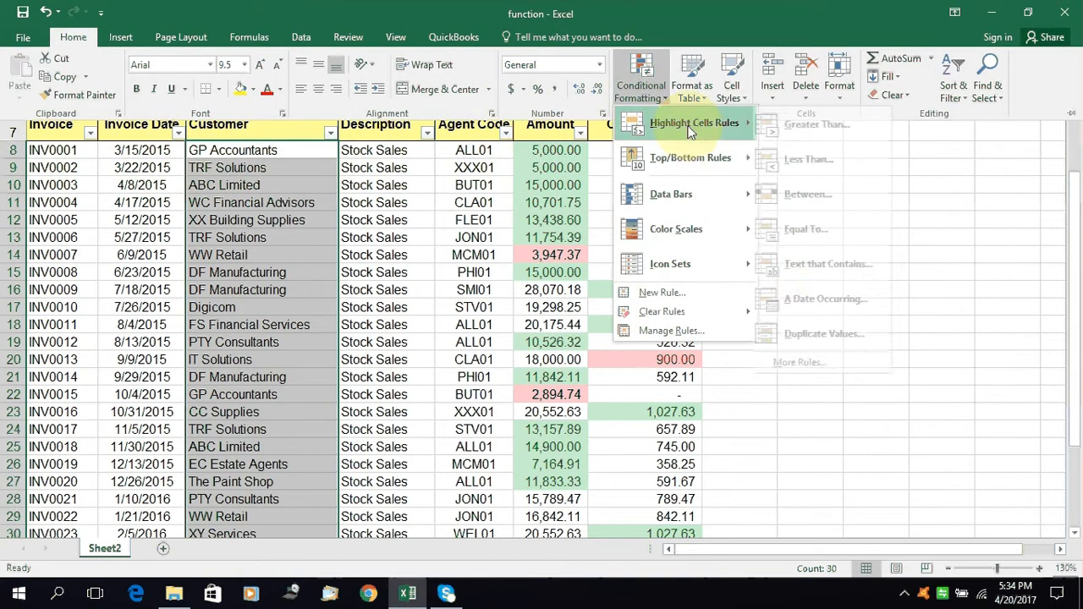
{"action": "left_click", "coordinate": [836, 259]}
{"action": "left_click_drag", "start_coordinate": [298, 101], "coordinate": [613, 65]}
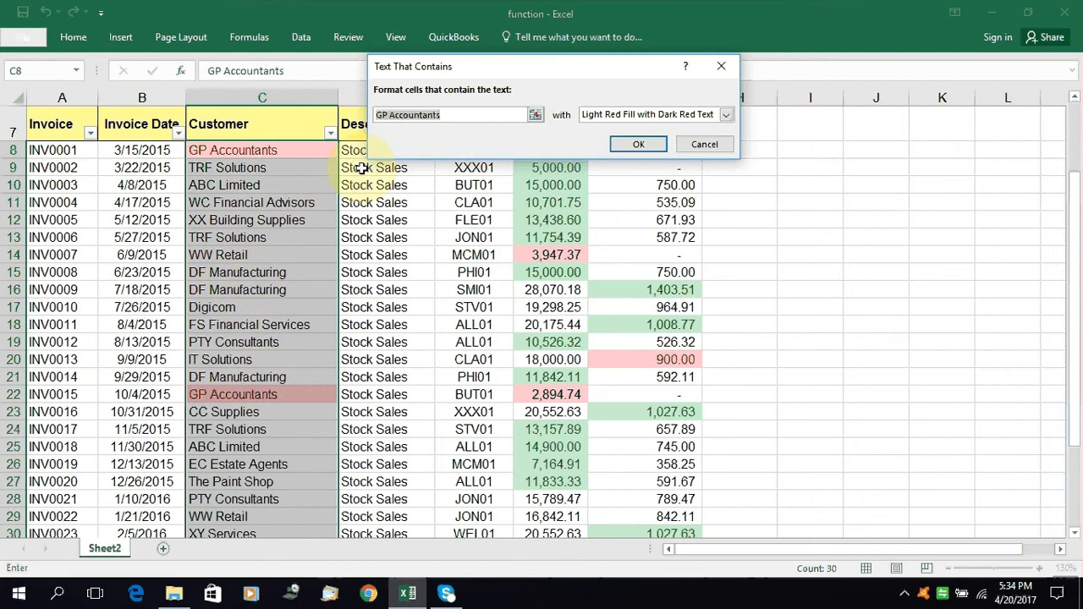
Set the rule to format customers containing "manufacturing" with Light Red Fill with Dark Red Text and apply it
{"action": "key", "text": "BackSpace"}
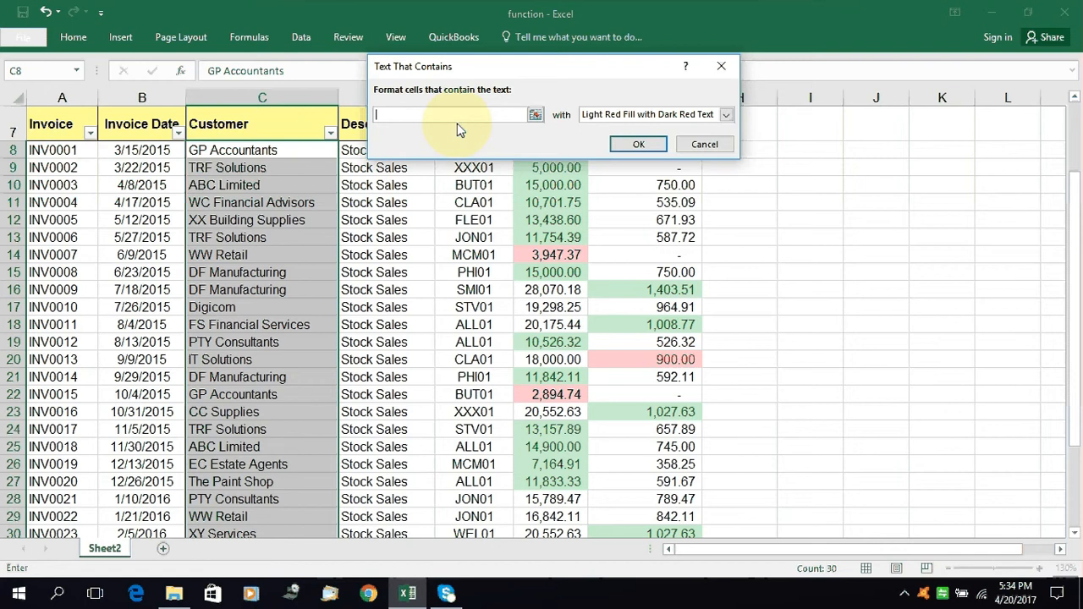
{"action": "type", "text": "m"}
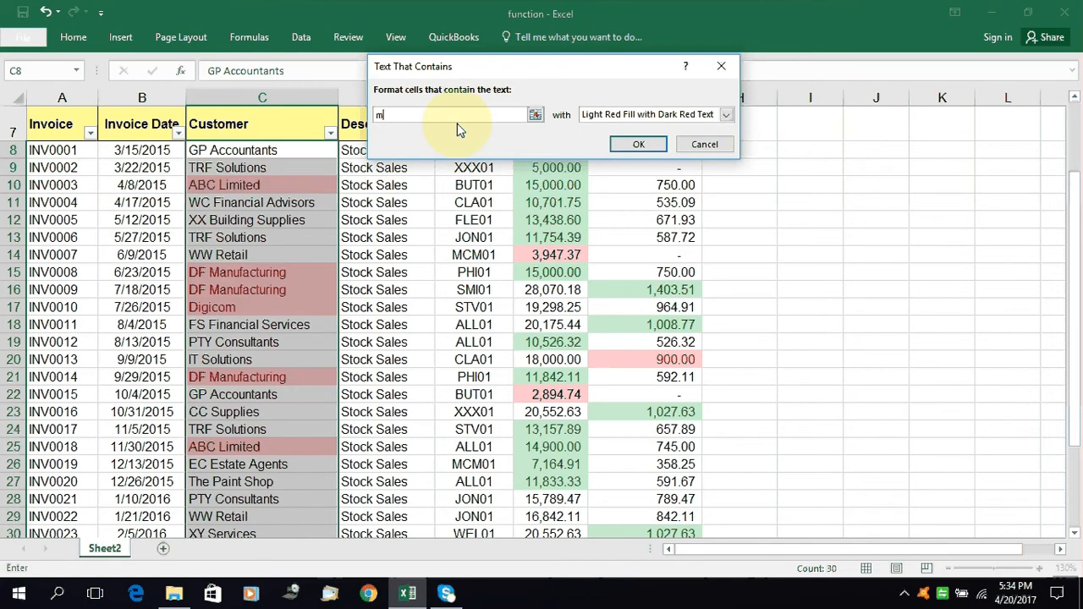
{"action": "type", "text": "anufact"}
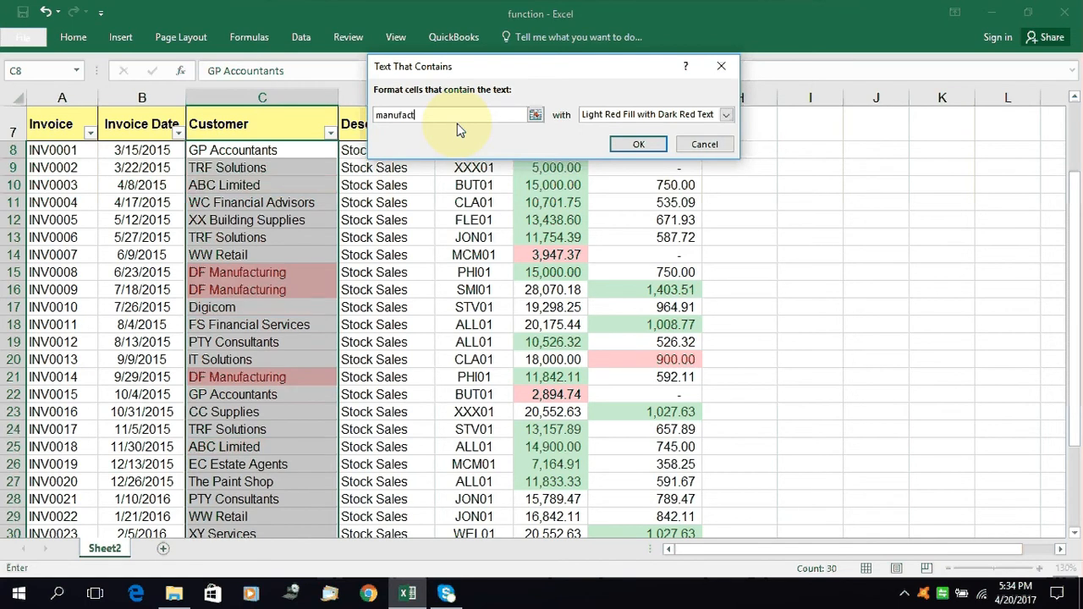
{"action": "type", "text": "uring"}
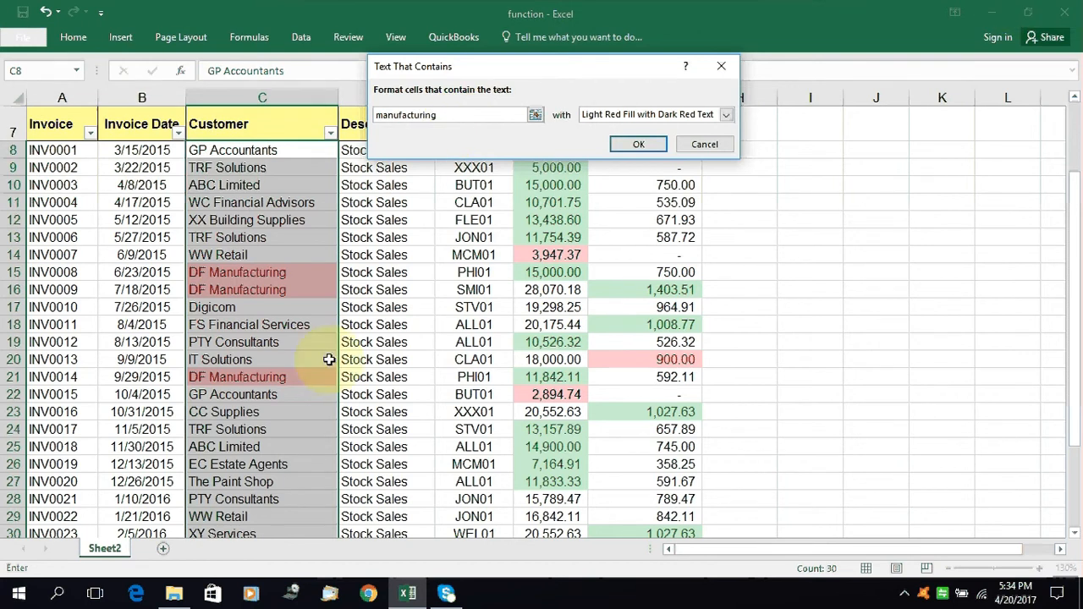
{"action": "left_click", "coordinate": [639, 144]}
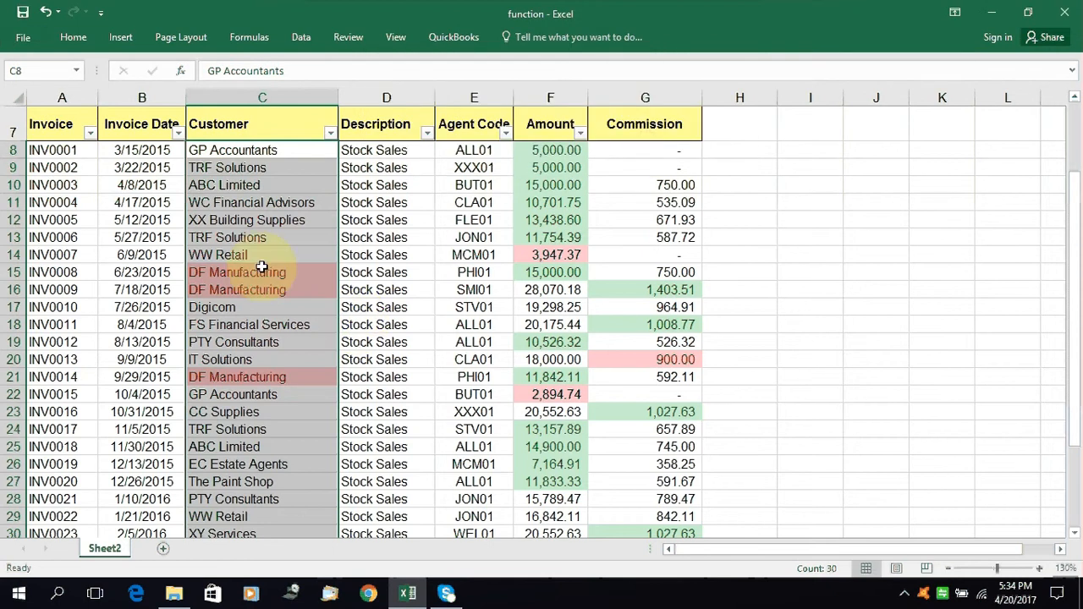
Test the text rule by changing the customer of invoice INV0014 in C21 to "DF Manufacturin"
{"action": "scroll", "coordinate": [263, 245], "scroll_direction": "down", "scroll_amount": 2}
{"action": "scroll", "coordinate": [241, 286], "scroll_direction": "down", "scroll_amount": 1}
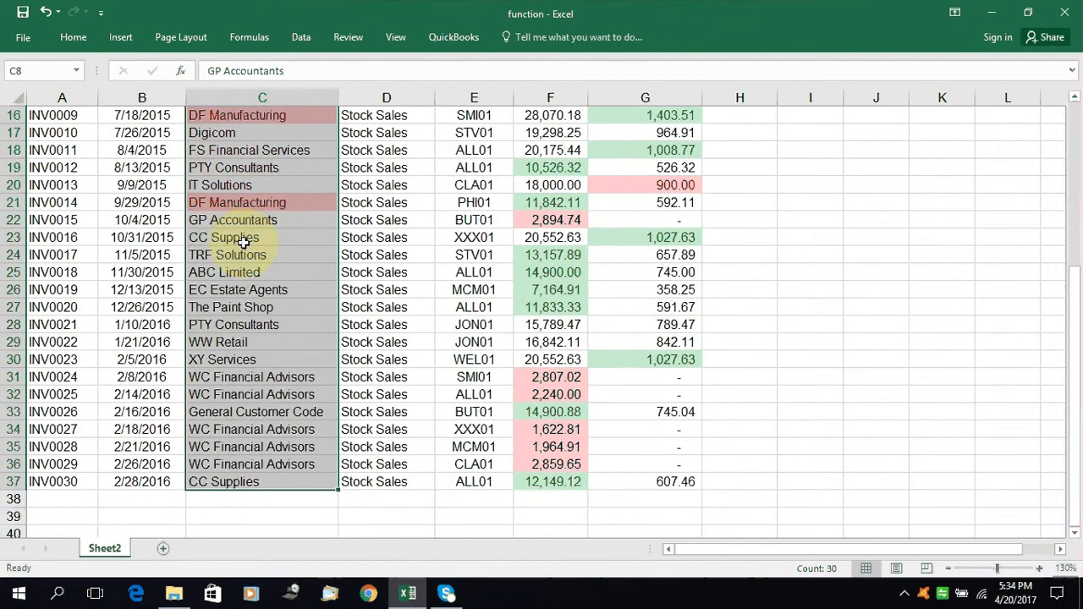
{"action": "left_click", "coordinate": [237, 202]}
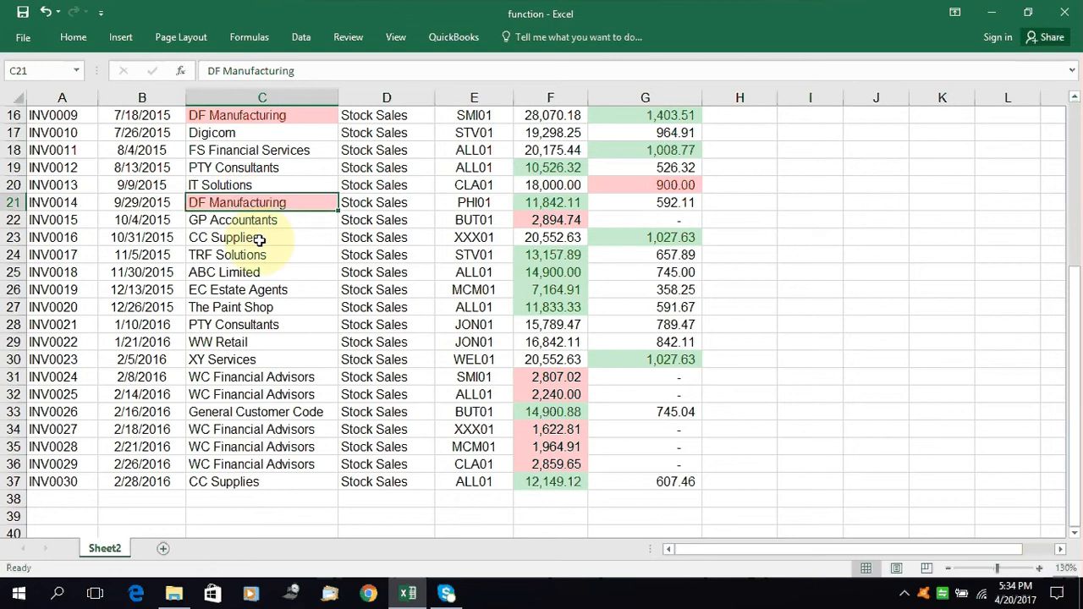
{"action": "key", "text": "F2"}
{"action": "key", "text": "BackSpace"}
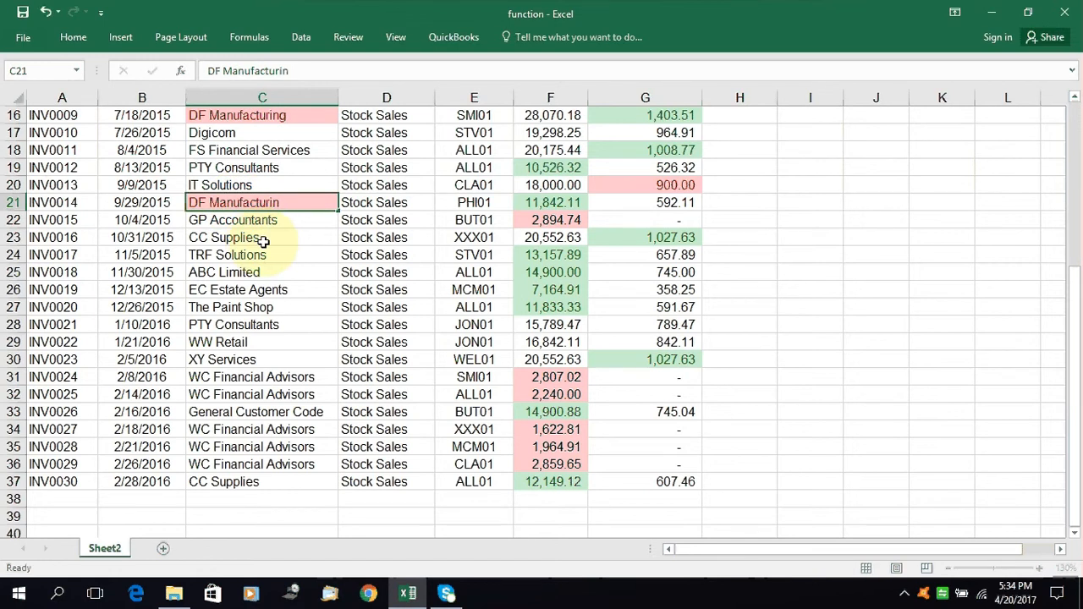
{"action": "key", "text": "Return"}
Restore the customer of invoice INV0014 in C21 to "DF Manufacturing"
{"action": "left_click", "coordinate": [258, 203]}
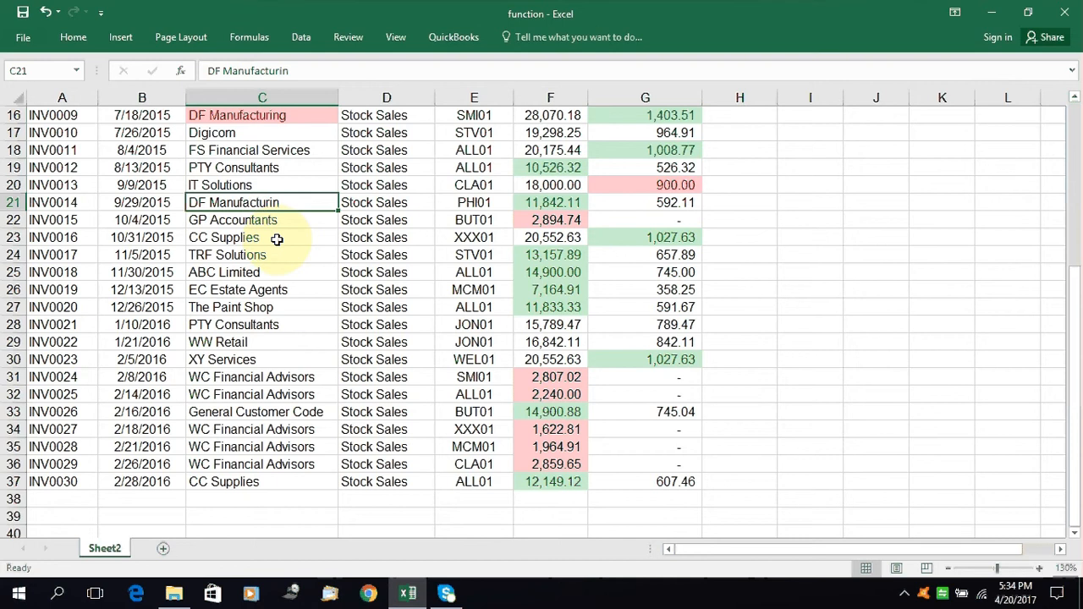
{"action": "key", "text": "F2"}
{"action": "type", "text": "g"}
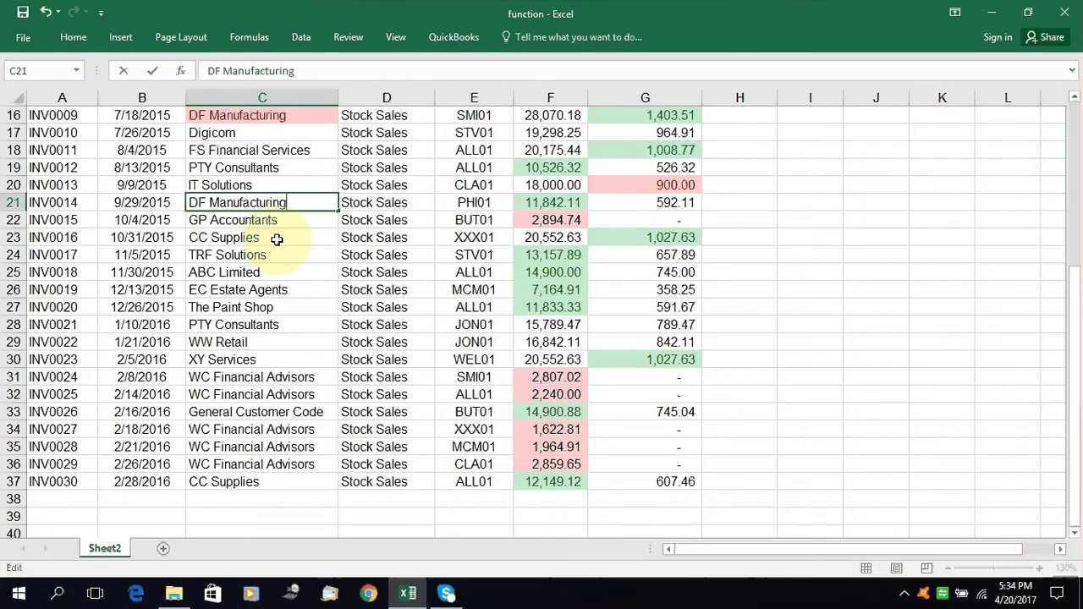
{"action": "key", "text": "Return"}
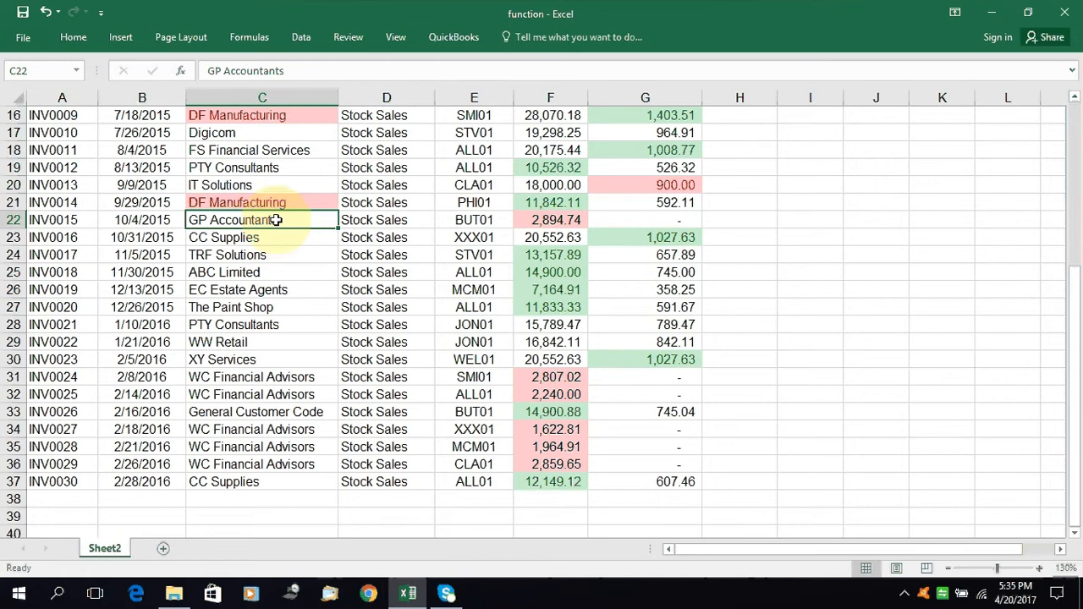
{"action": "left_click", "coordinate": [73, 36]}
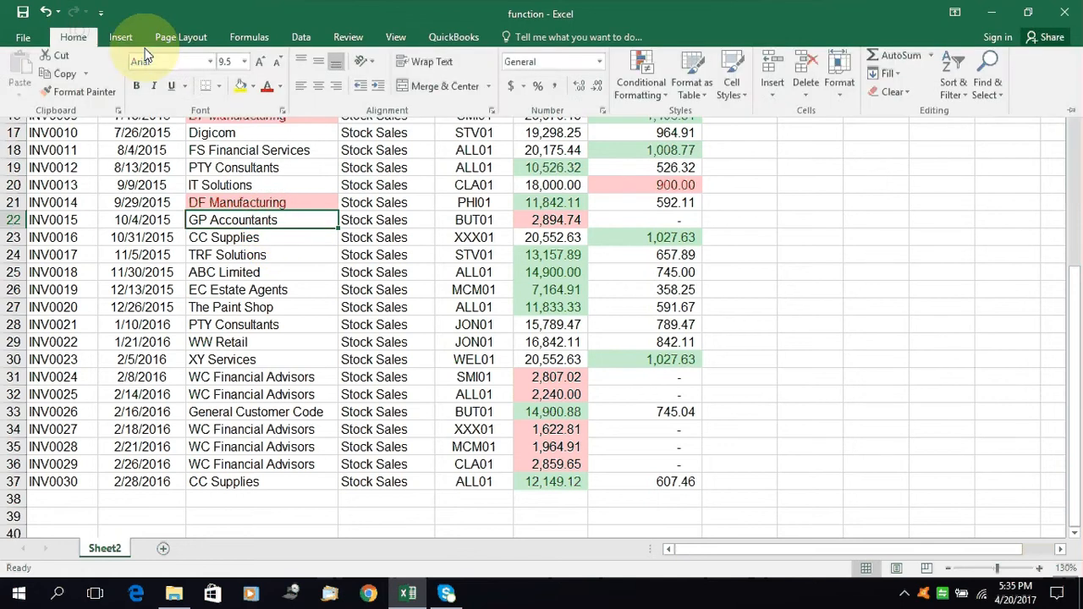
{"action": "left_click", "coordinate": [642, 80]}
{"action": "mouse_move", "coordinate": [692, 121]}
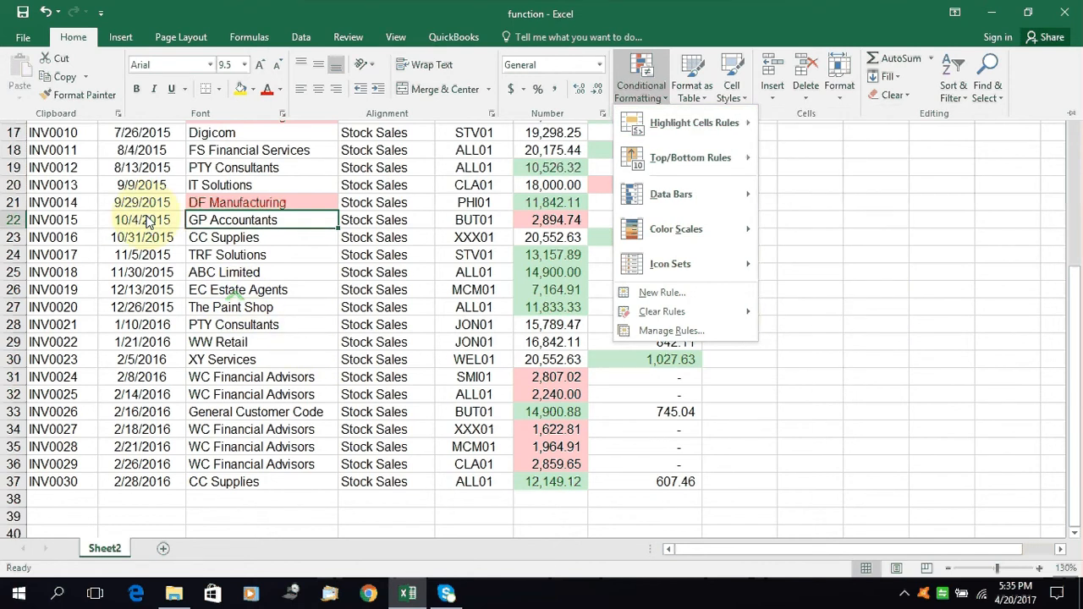
{"action": "left_click", "coordinate": [146, 256]}
{"action": "left_click", "coordinate": [147, 257]}
Select all the invoice dates in B8:B37 and start an A Date Occurring highlight cells rule for them
{"action": "scroll", "coordinate": [147, 258], "scroll_direction": "up", "scroll_amount": 1}
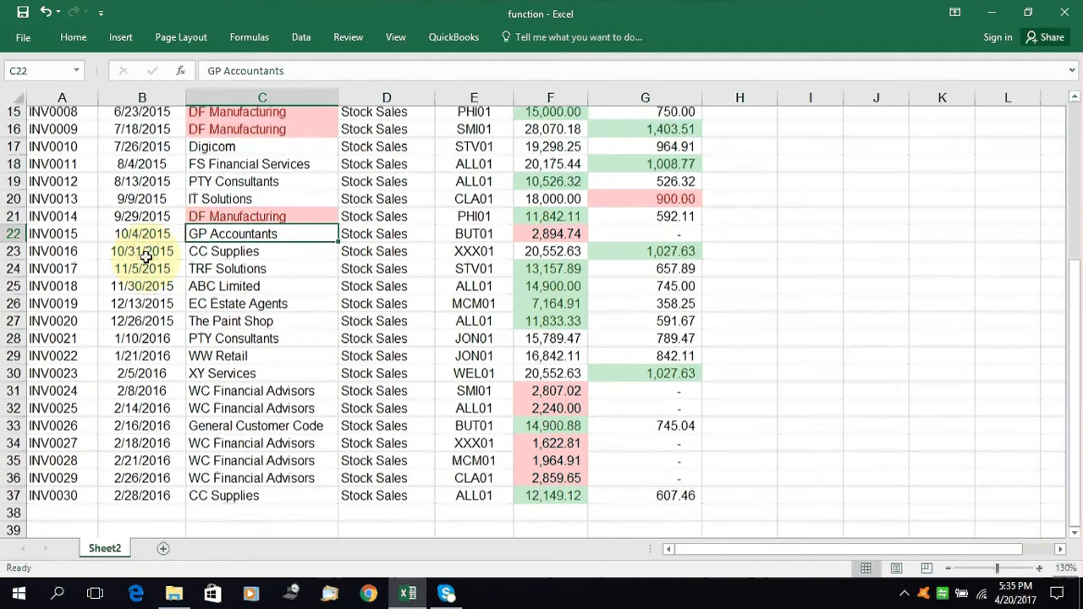
{"action": "scroll", "coordinate": [146, 257], "scroll_direction": "up", "scroll_amount": 3}
{"action": "left_click_drag", "start_coordinate": [143, 149], "coordinate": [148, 360]}
{"action": "scroll", "coordinate": [152, 364], "scroll_direction": "up", "scroll_amount": 5}
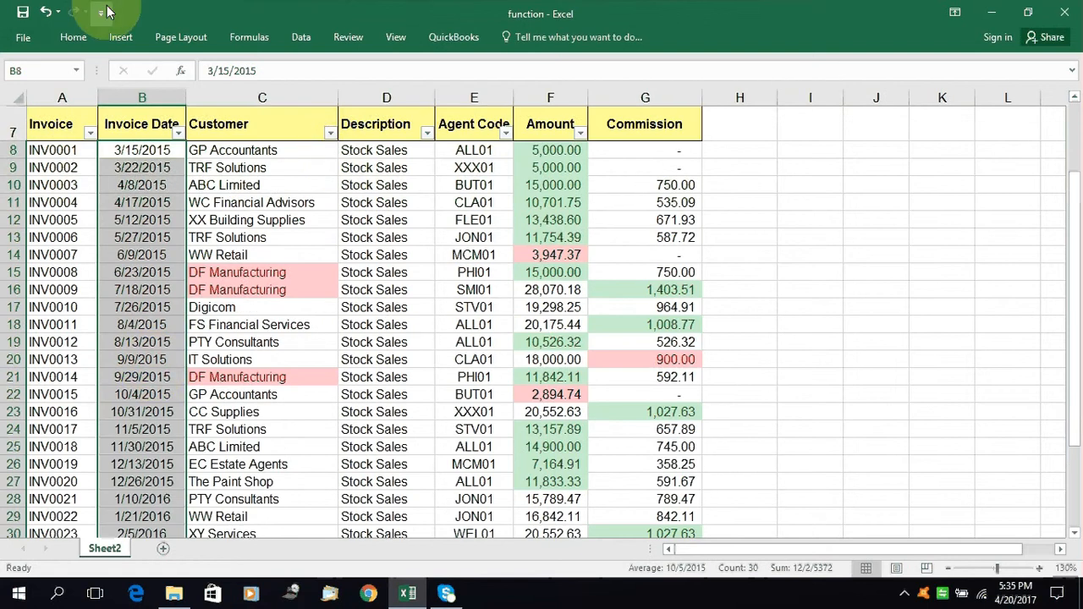
{"action": "left_click", "coordinate": [76, 38]}
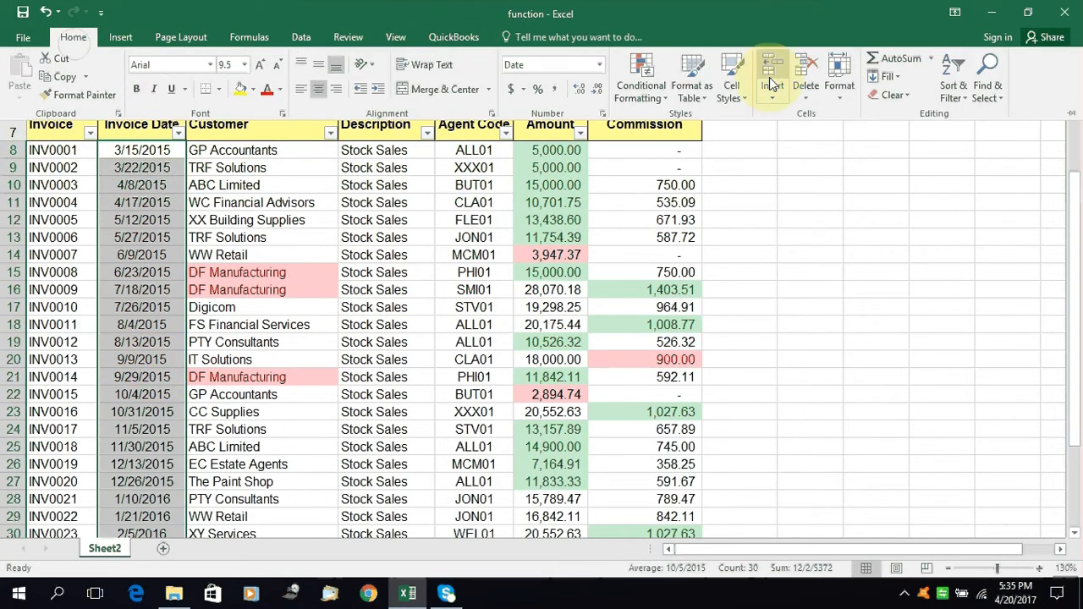
{"action": "left_click", "coordinate": [632, 84]}
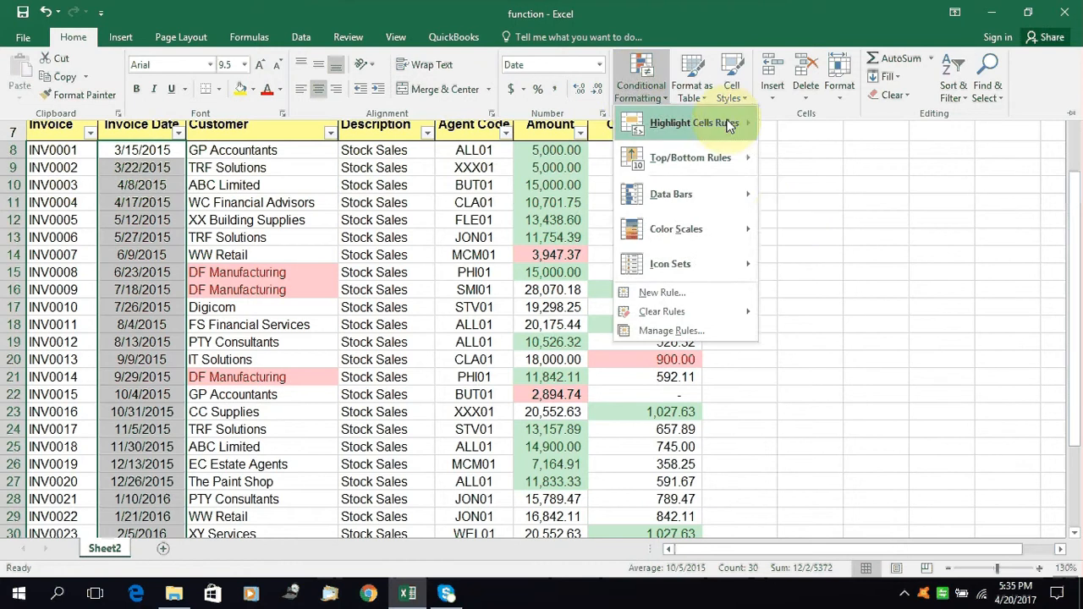
{"action": "mouse_move", "coordinate": [731, 124]}
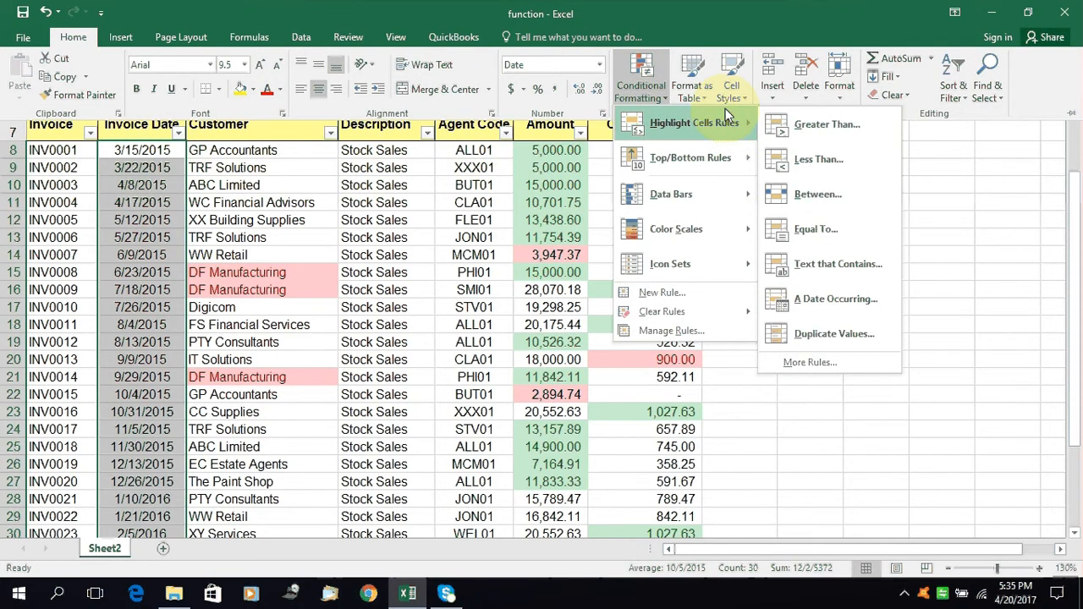
{"action": "left_click", "coordinate": [868, 299]}
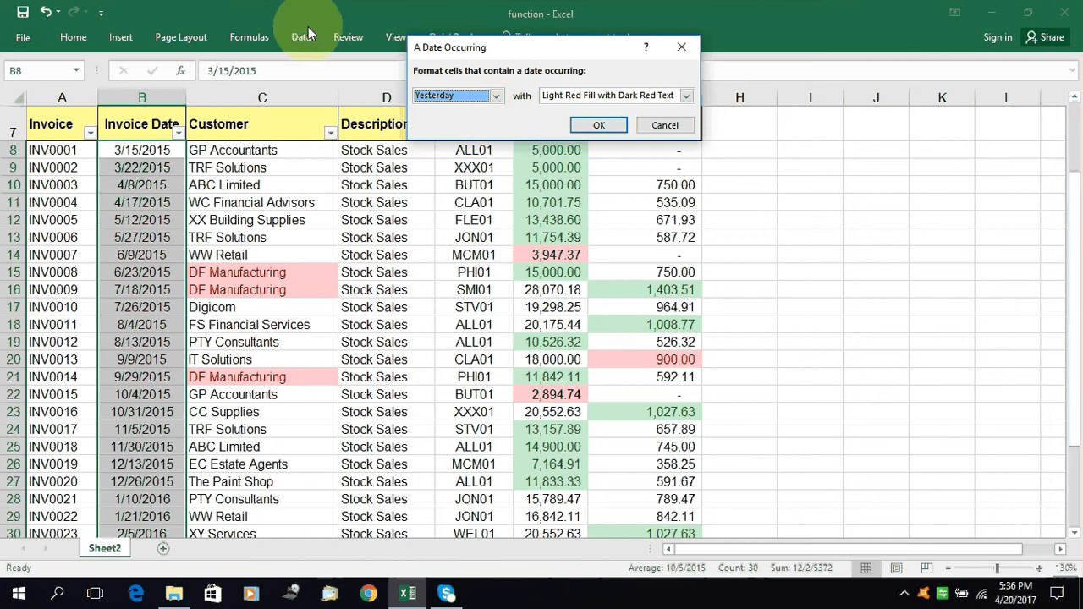
Set the date rule to format dates occurring Next month with Light Red Fill with Dark Red Text and apply it
{"action": "left_click", "coordinate": [495, 95]}
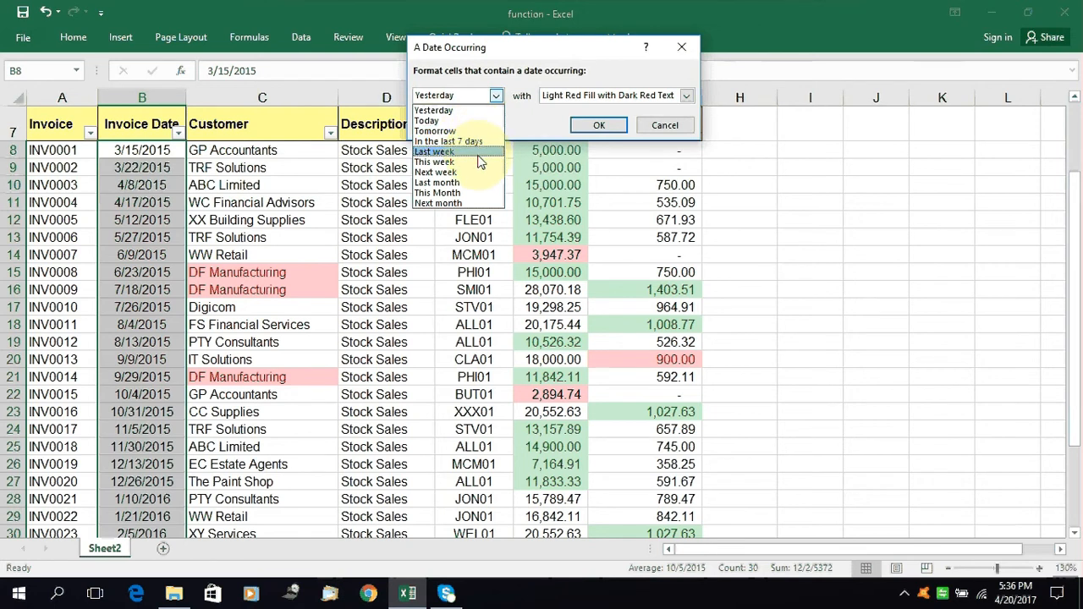
{"action": "left_click", "coordinate": [462, 204]}
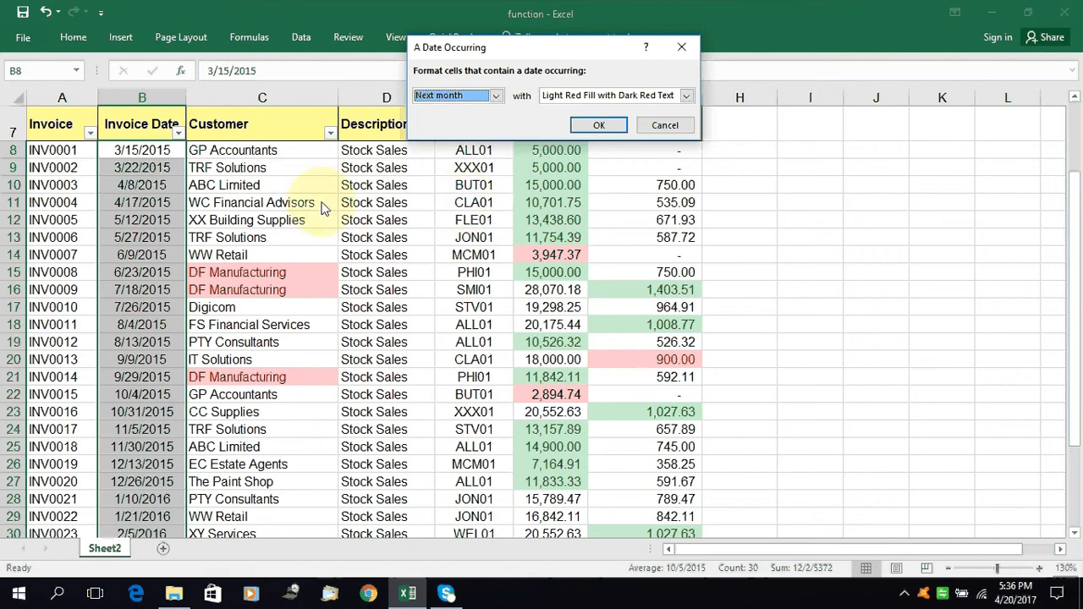
{"action": "mouse_move", "coordinate": [1028, 592]}
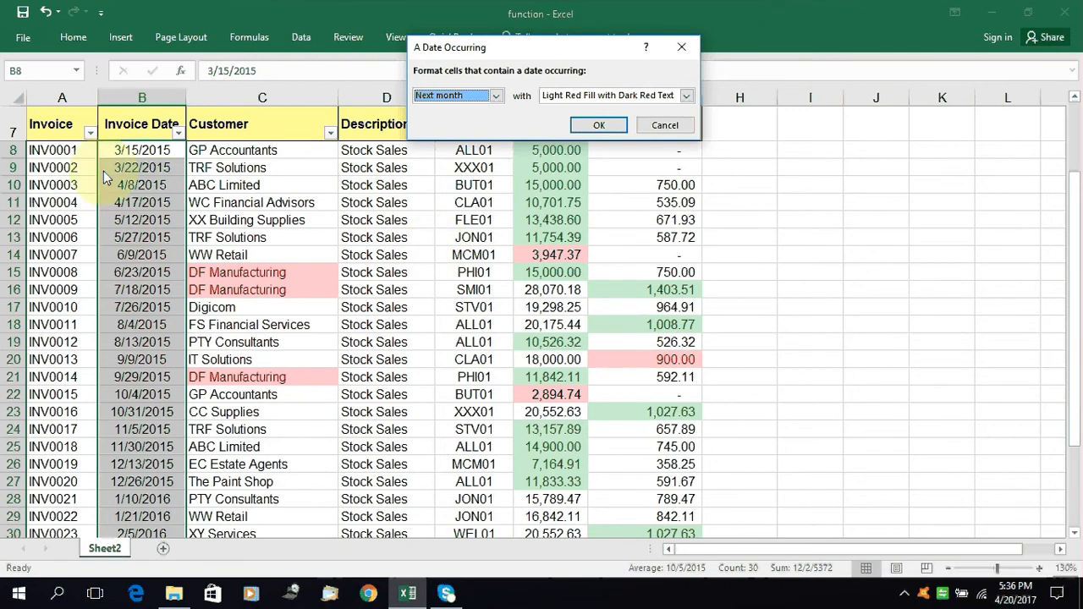
{"action": "left_click", "coordinate": [584, 127]}
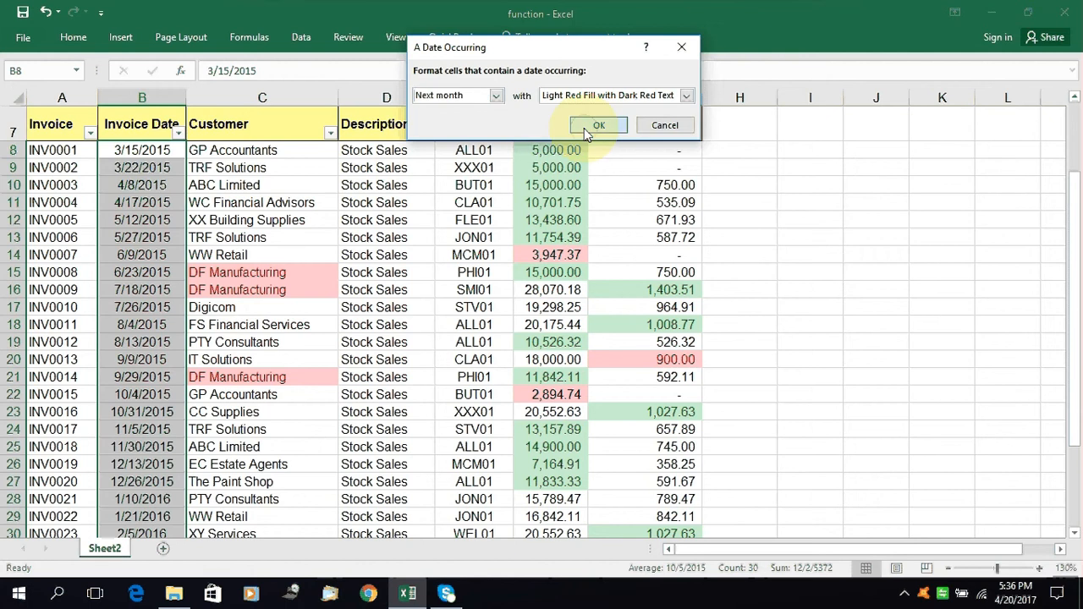
Test the date rule by changing the invoice date of INV0004 in B11 to 5/17/2017
{"action": "left_click", "coordinate": [152, 255]}
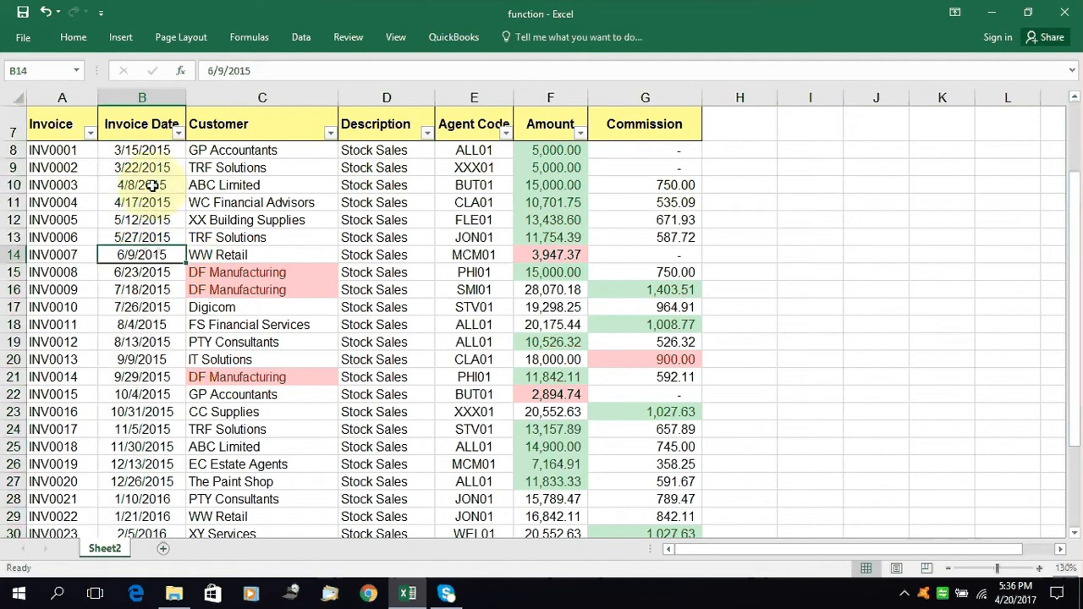
{"action": "left_click", "coordinate": [150, 184]}
{"action": "left_click", "coordinate": [160, 204]}
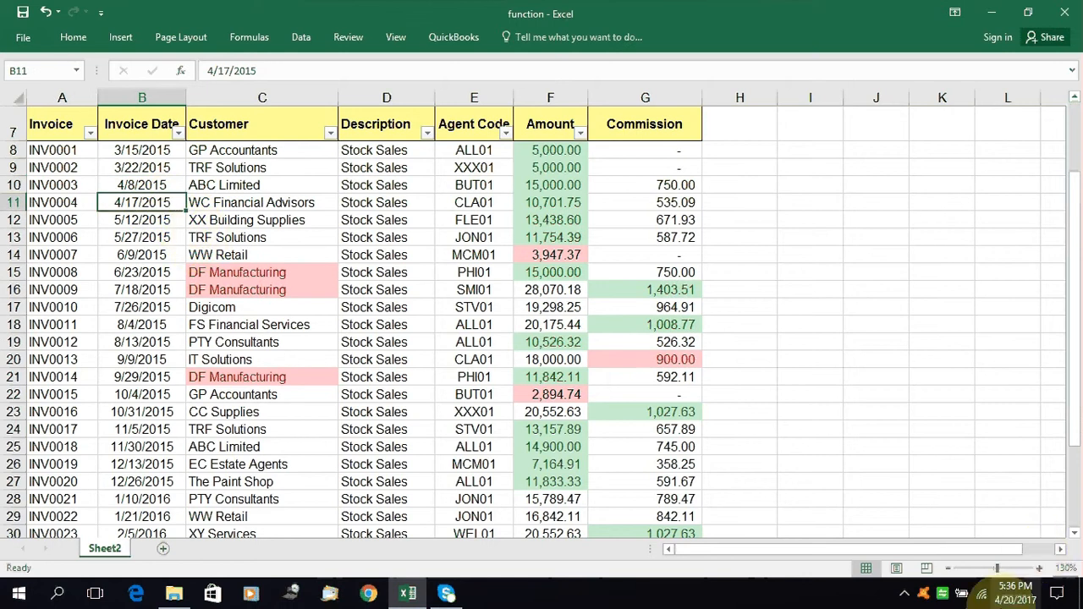
{"action": "double_click", "coordinate": [143, 205]}
{"action": "left_click", "coordinate": [114, 202]}
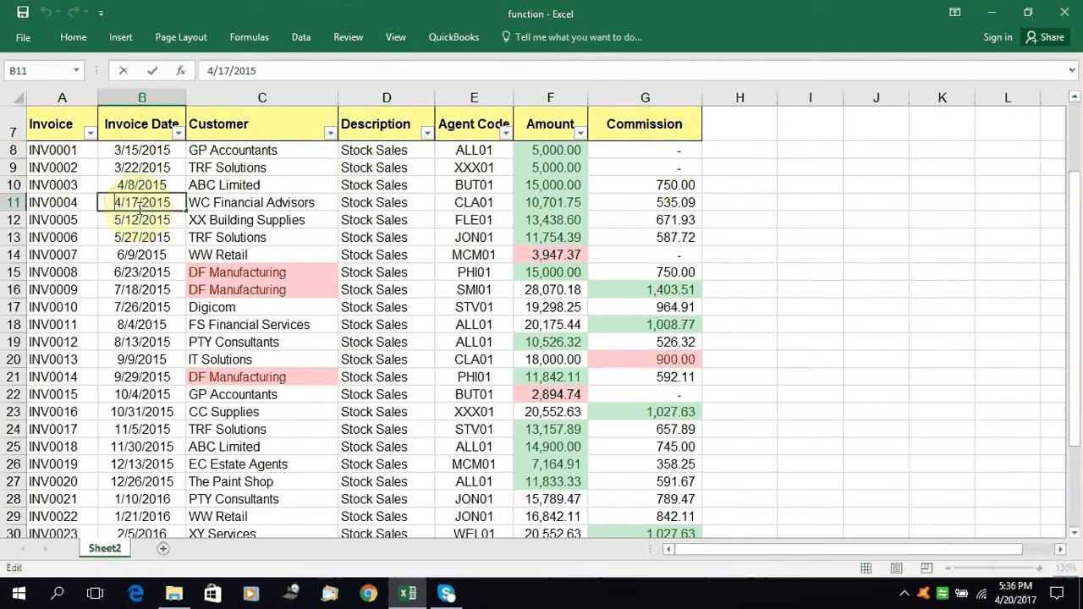
{"action": "key", "text": "Delete"}
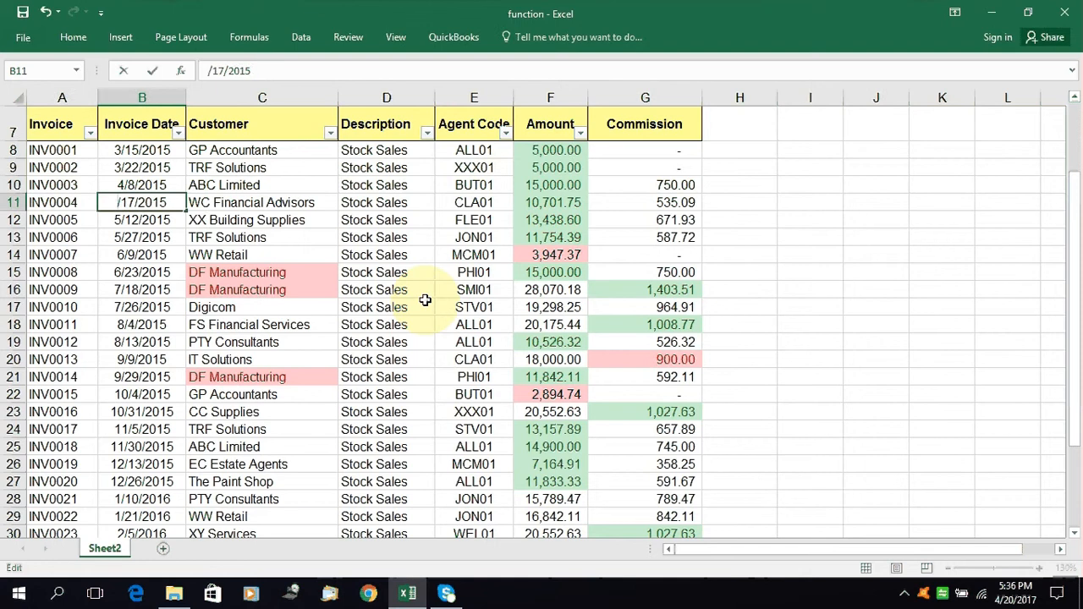
{"action": "type", "text": "6"}
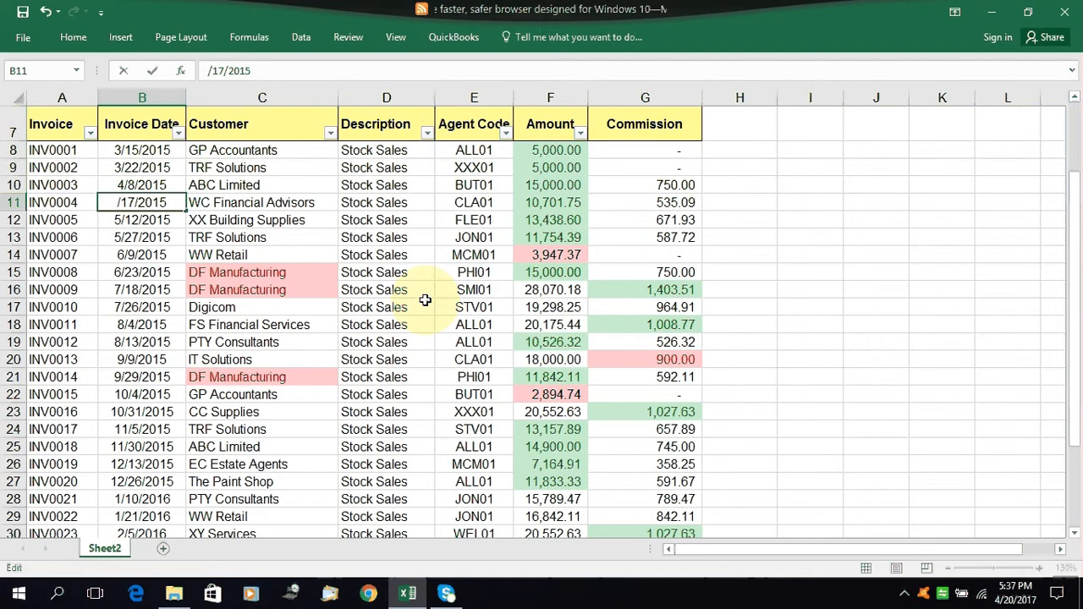
{"action": "type", "text": "5"}
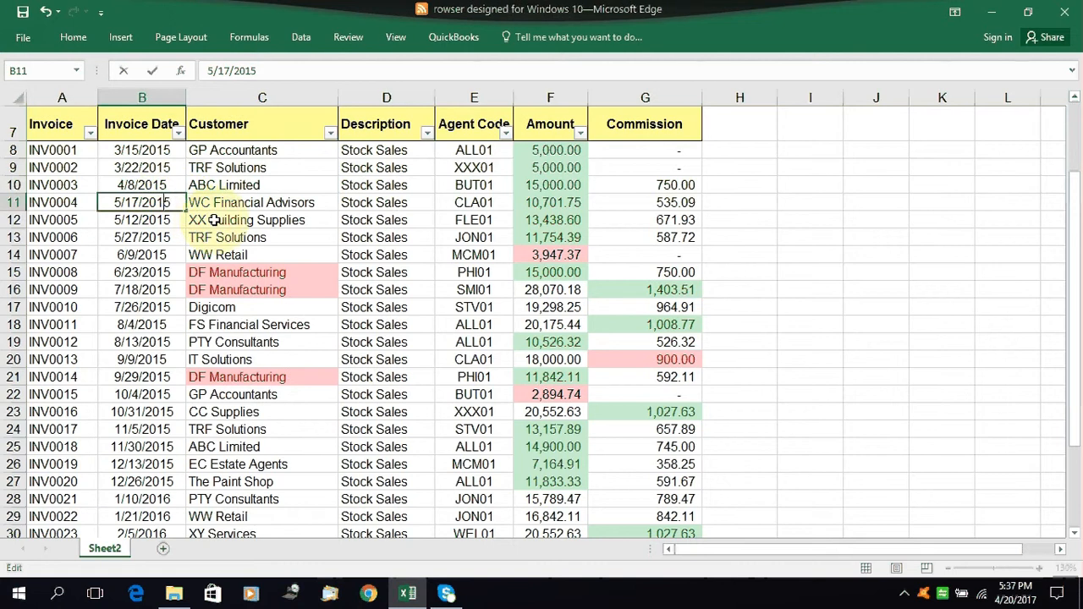
{"action": "key", "text": "BackSpace"}
{"action": "type", "text": "7"}
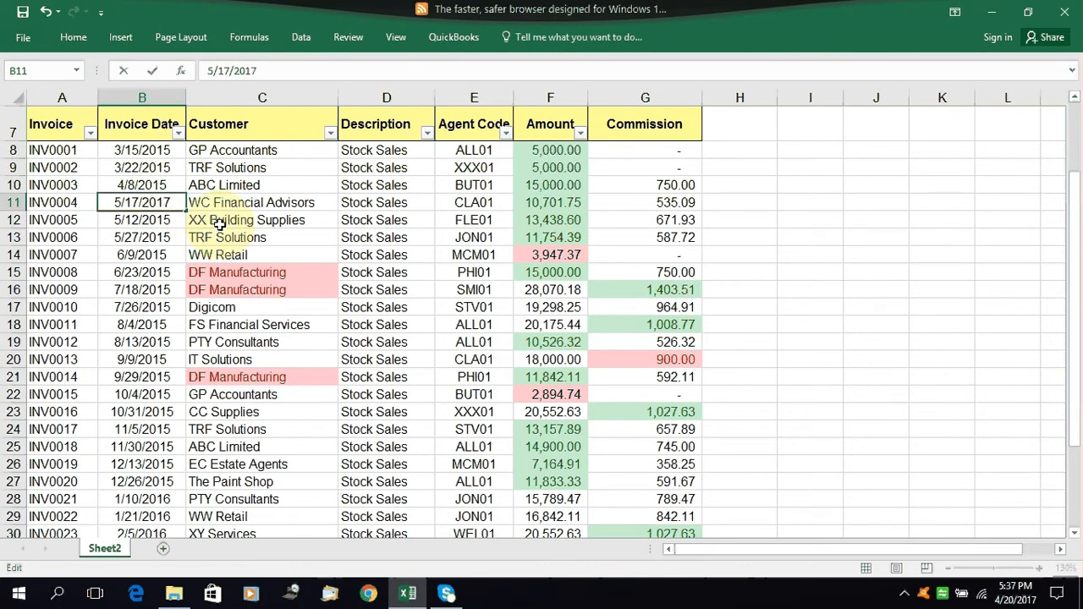
{"action": "key", "text": "Return"}
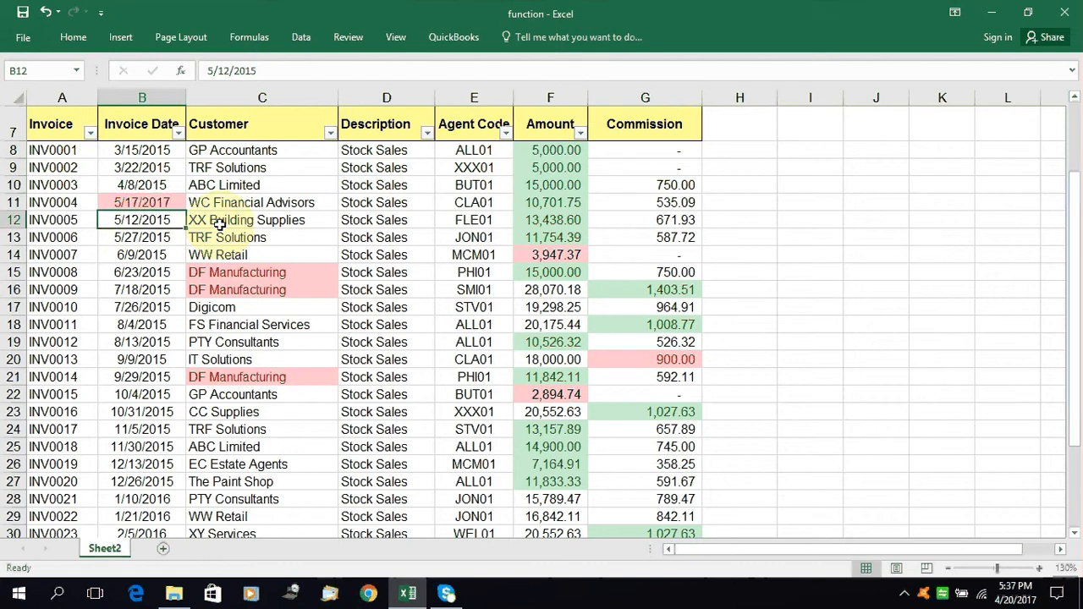
{"action": "left_click", "coordinate": [157, 199]}
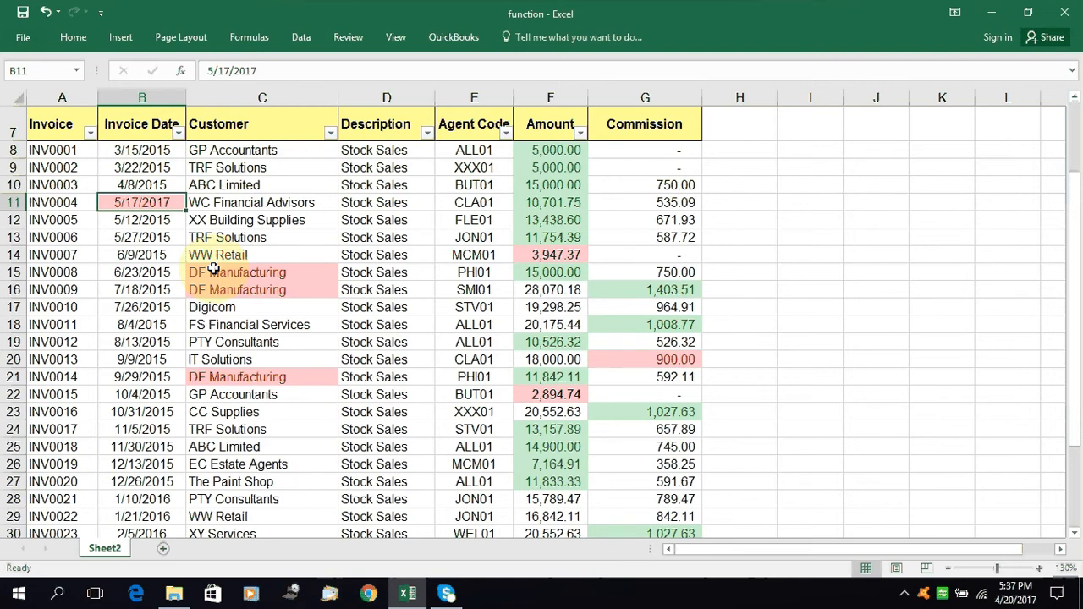
{"action": "left_click", "coordinate": [82, 40]}
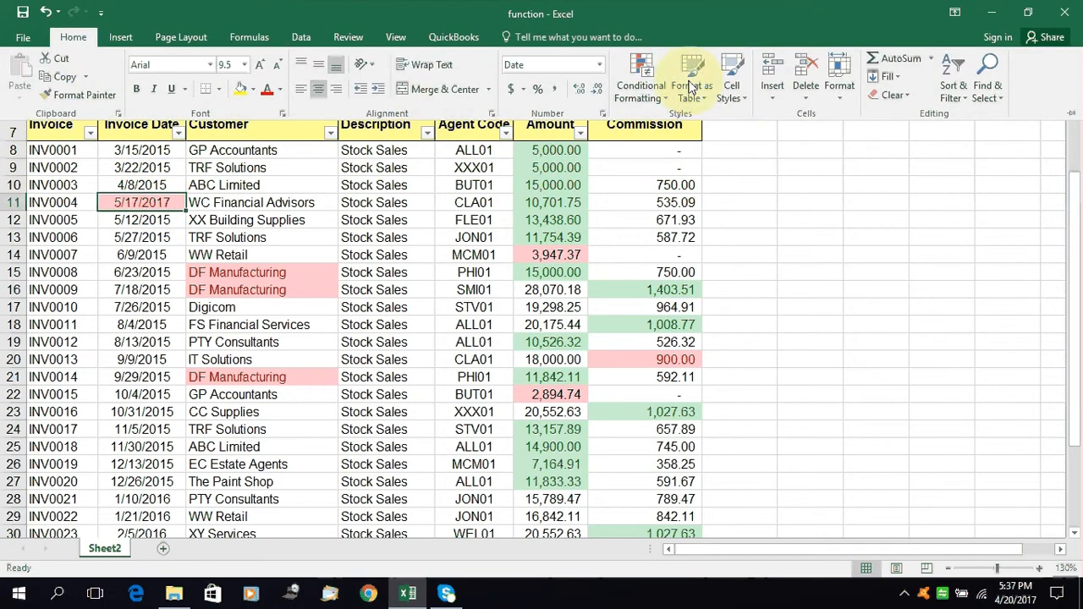
{"action": "left_click", "coordinate": [643, 80]}
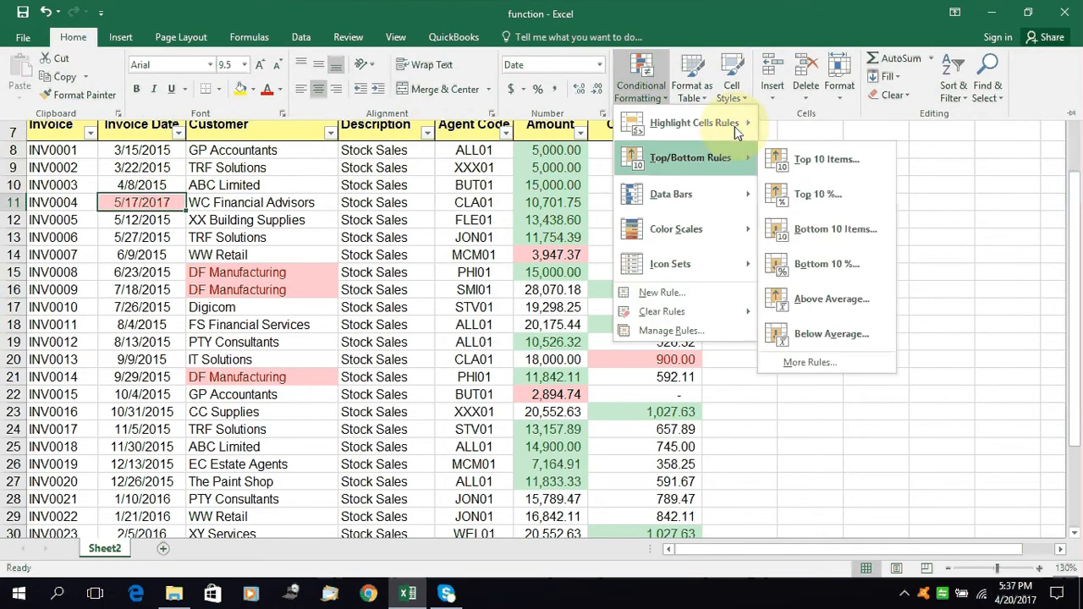
{"action": "mouse_move", "coordinate": [738, 124]}
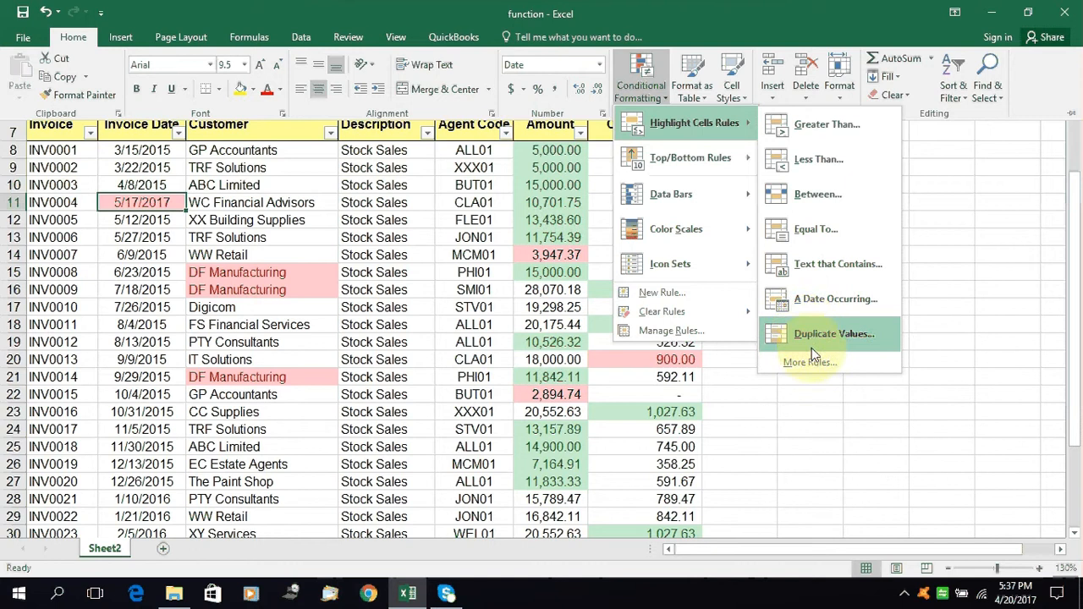
{"action": "left_click", "coordinate": [108, 215]}
{"action": "left_click", "coordinate": [74, 202]}
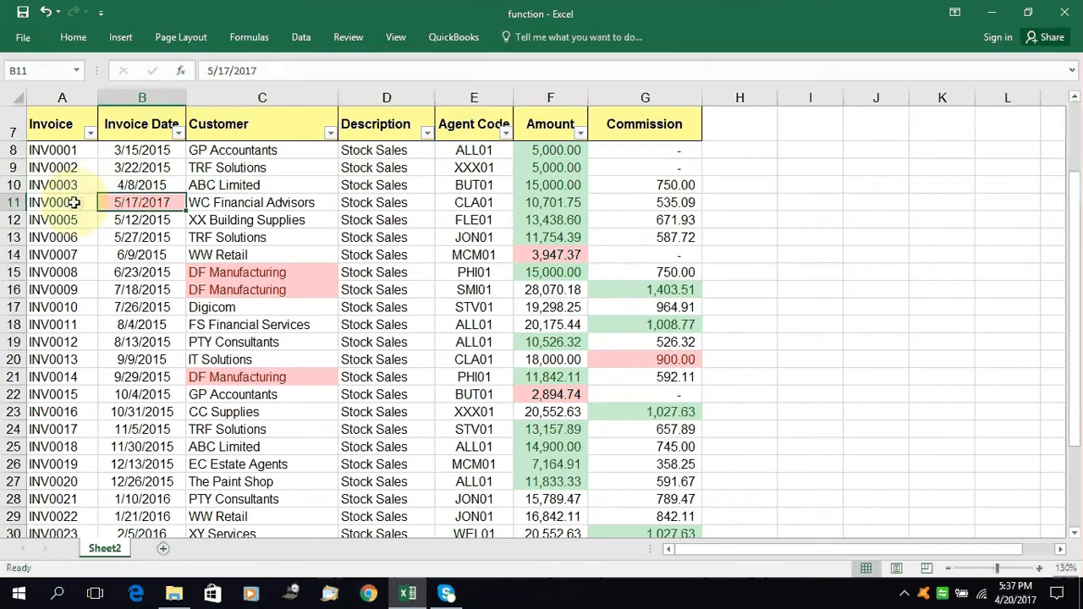
Select all the invoice numbers in A8:A37 and start a Duplicate Values highlight cells rule for them
{"action": "left_click", "coordinate": [72, 164]}
{"action": "left_click", "coordinate": [68, 151]}
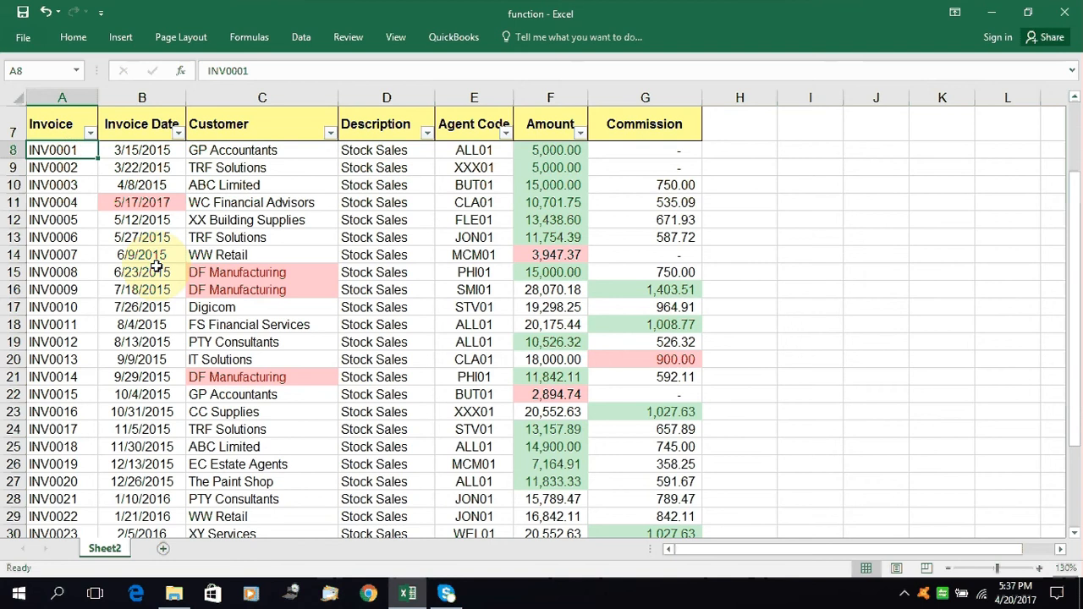
{"action": "key", "text": "ctrl+shift+Down"}
{"action": "scroll", "coordinate": [143, 267], "scroll_direction": "up", "scroll_amount": 2}
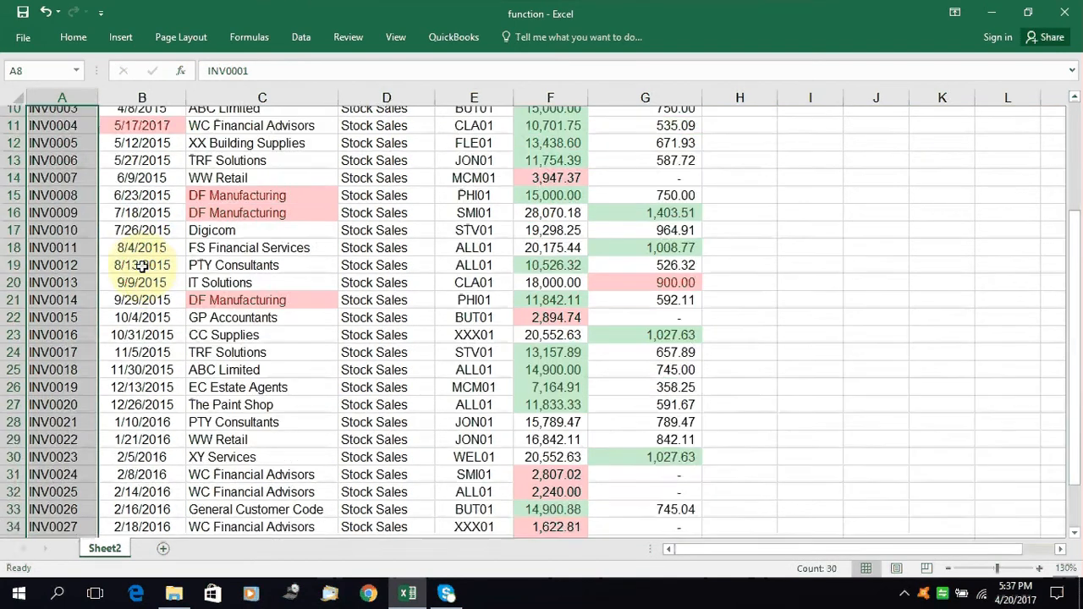
{"action": "scroll", "coordinate": [142, 267], "scroll_direction": "up", "scroll_amount": 1}
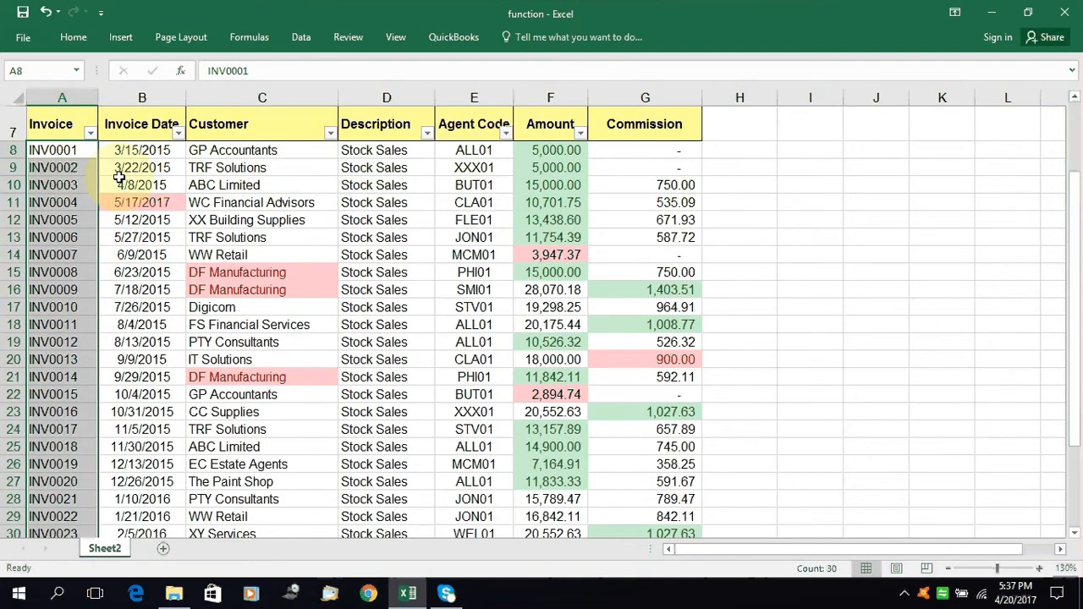
{"action": "left_click", "coordinate": [73, 36]}
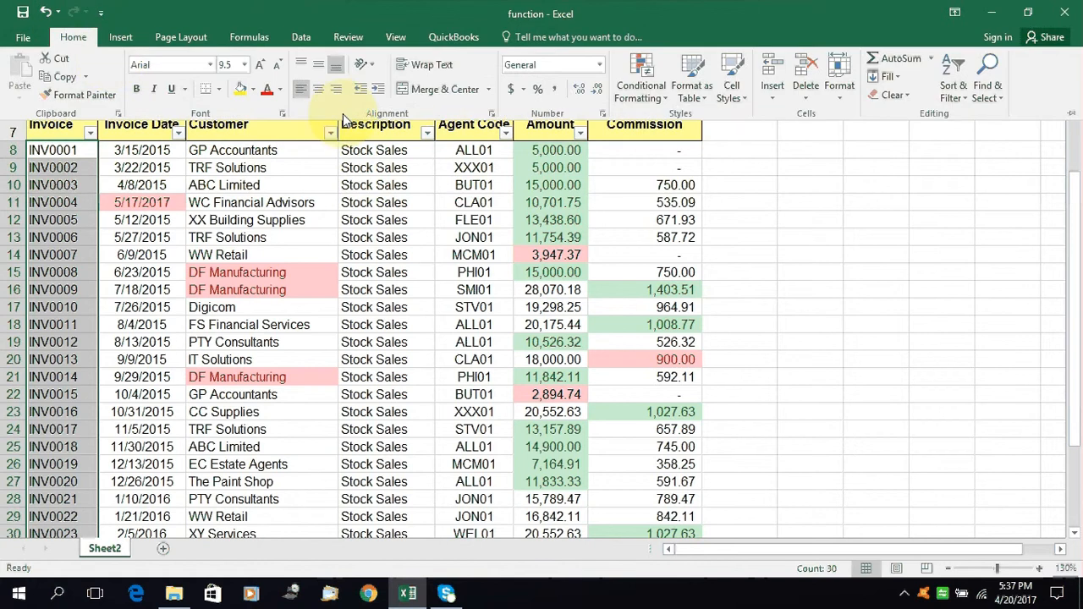
{"action": "left_click", "coordinate": [662, 84]}
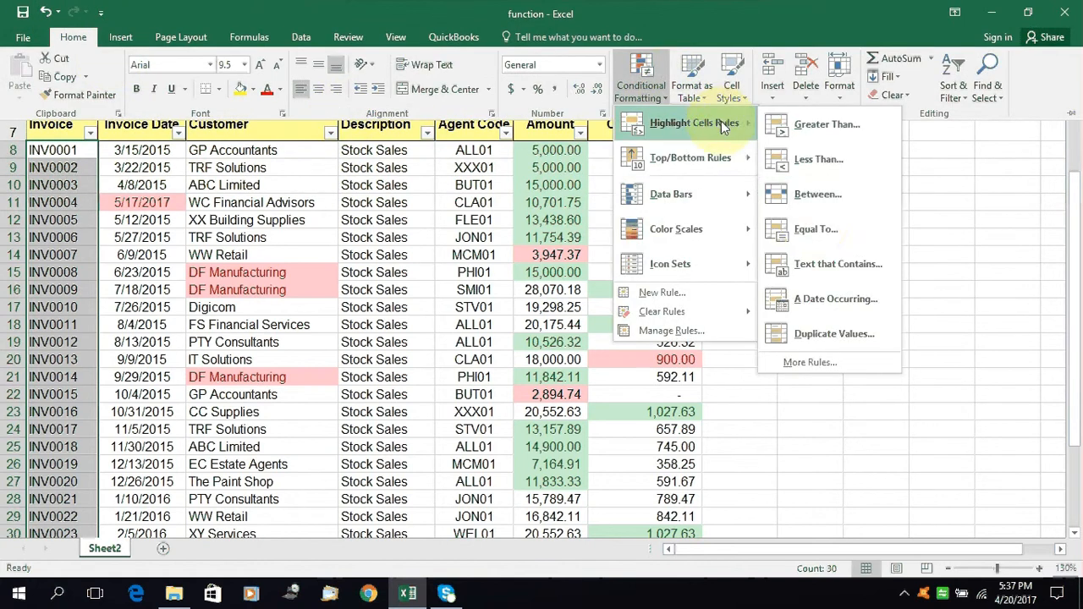
{"action": "left_click", "coordinate": [836, 332]}
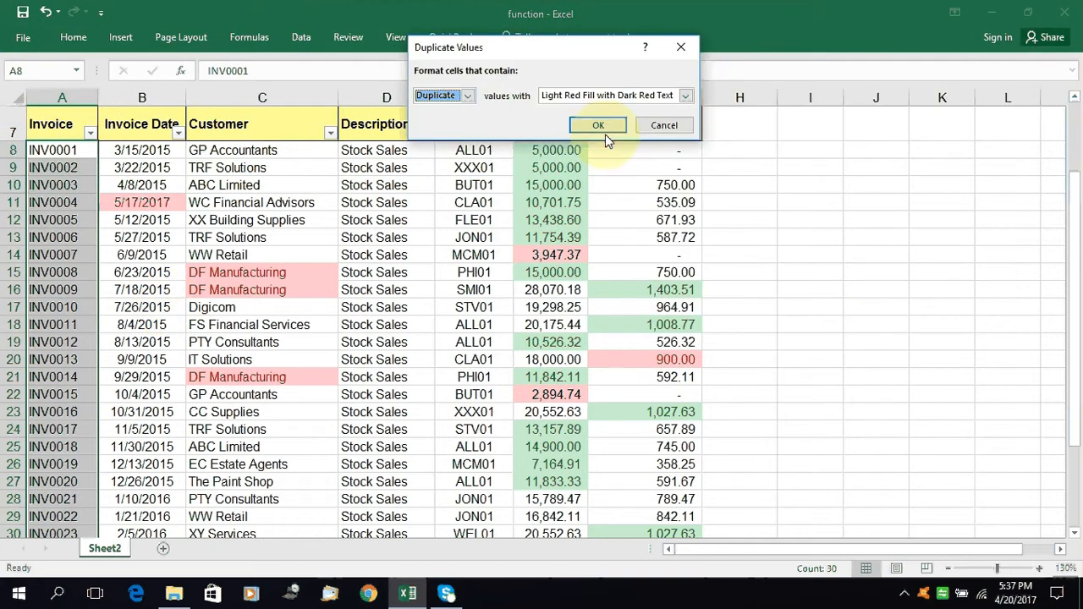
Set the duplicate values rule to Yellow Fill with Dark Yellow Text and apply it to the invoice numbers
{"action": "left_click", "coordinate": [685, 96]}
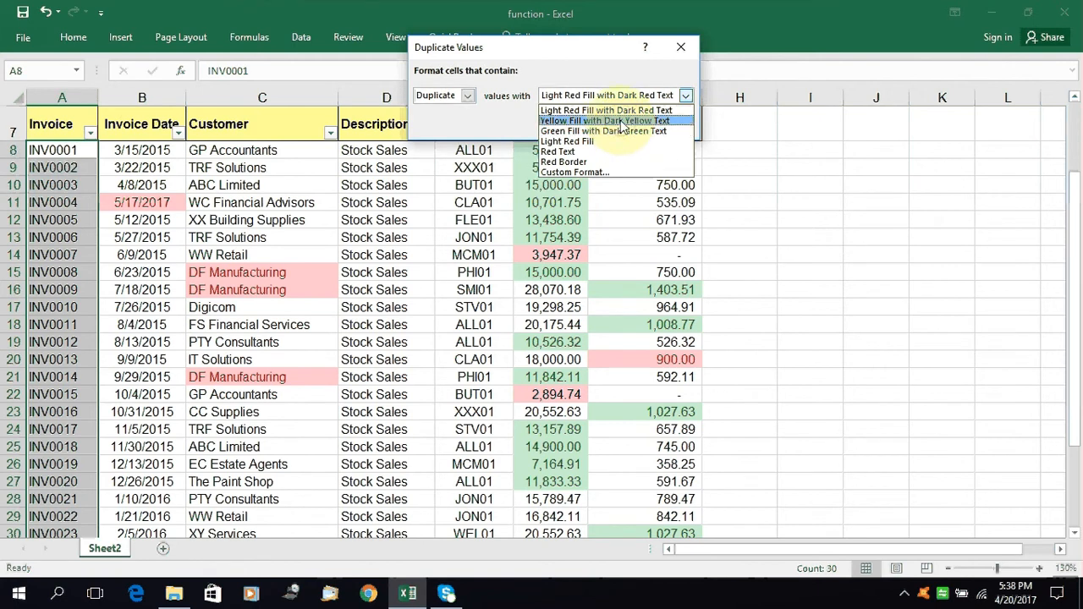
{"action": "left_click", "coordinate": [604, 120]}
{"action": "left_click", "coordinate": [628, 124]}
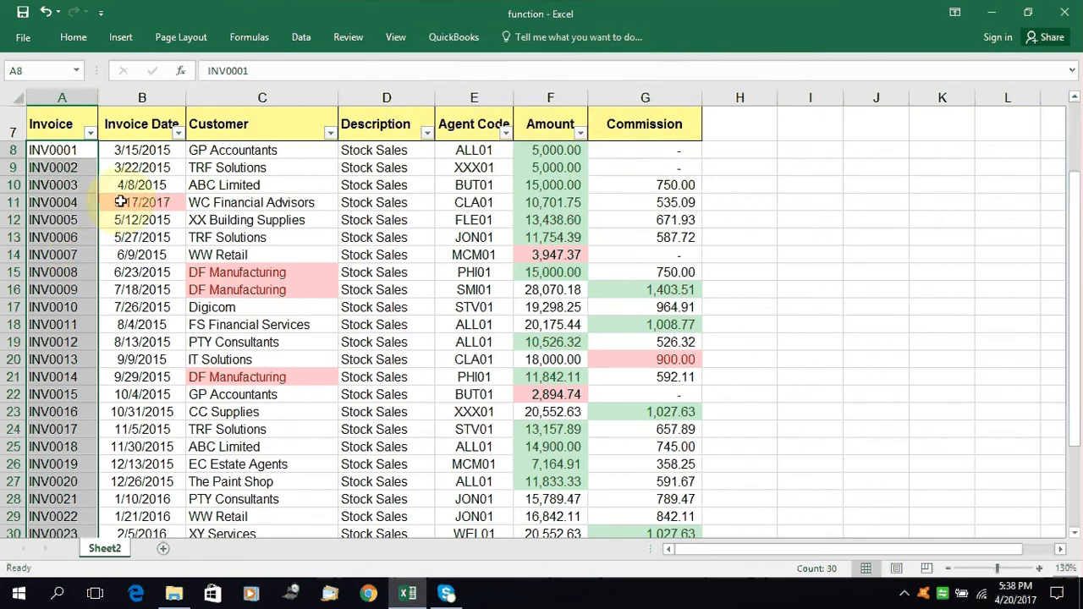
Test the duplicate rule by changing the invoice number in A12 to INV0004, and compare it with A11
{"action": "left_click", "coordinate": [81, 203]}
{"action": "scroll", "coordinate": [77, 259], "scroll_direction": "down", "scroll_amount": 6}
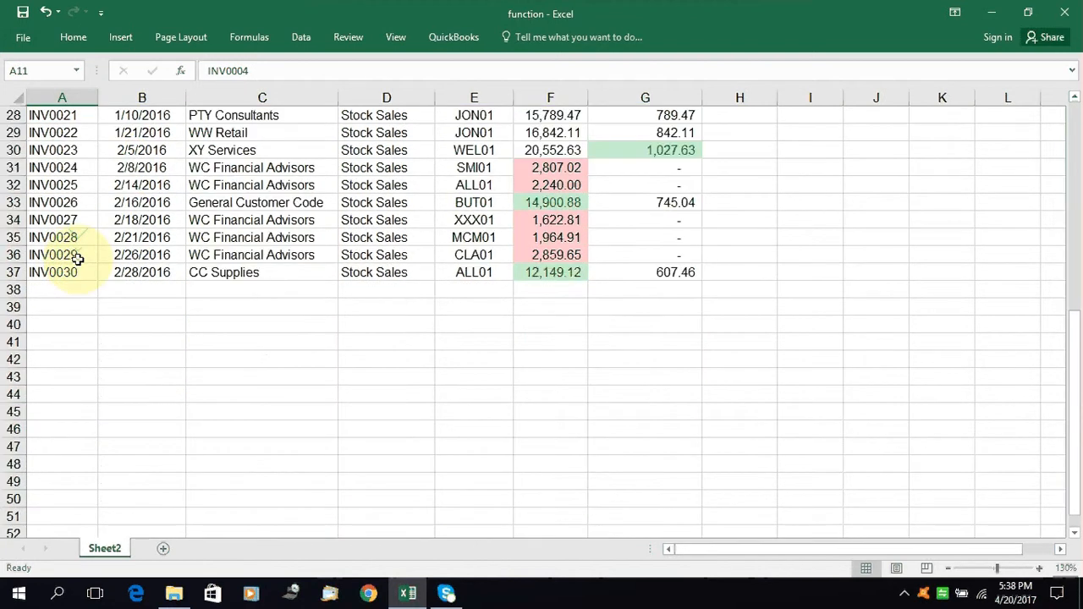
{"action": "scroll", "coordinate": [77, 258], "scroll_direction": "up", "scroll_amount": 6}
{"action": "scroll", "coordinate": [77, 259], "scroll_direction": "down", "scroll_amount": 4}
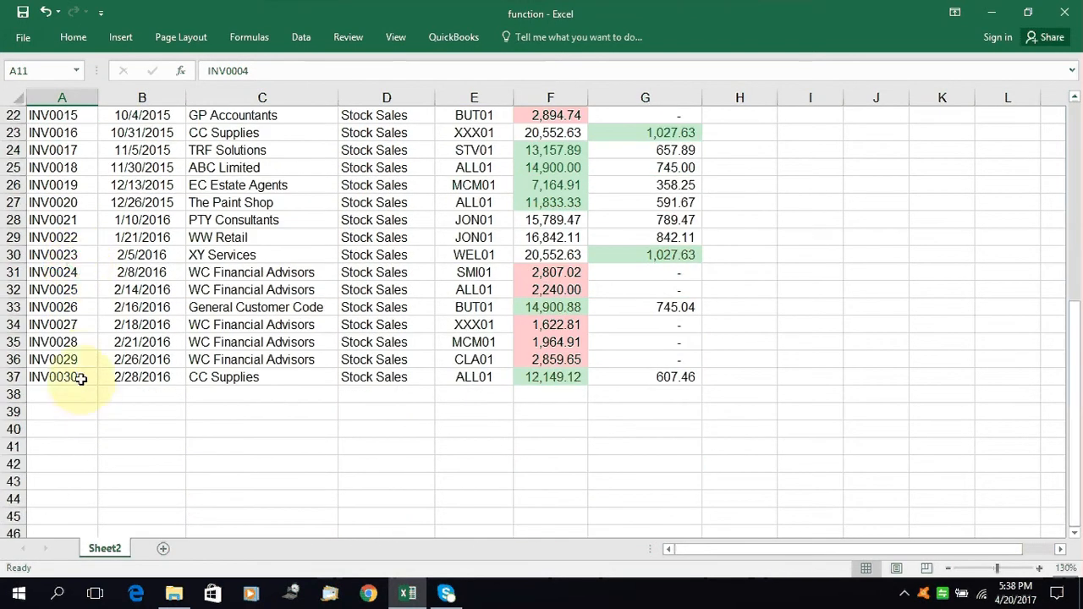
{"action": "scroll", "coordinate": [75, 229], "scroll_direction": "up", "scroll_amount": 5}
{"action": "left_click", "coordinate": [75, 222]}
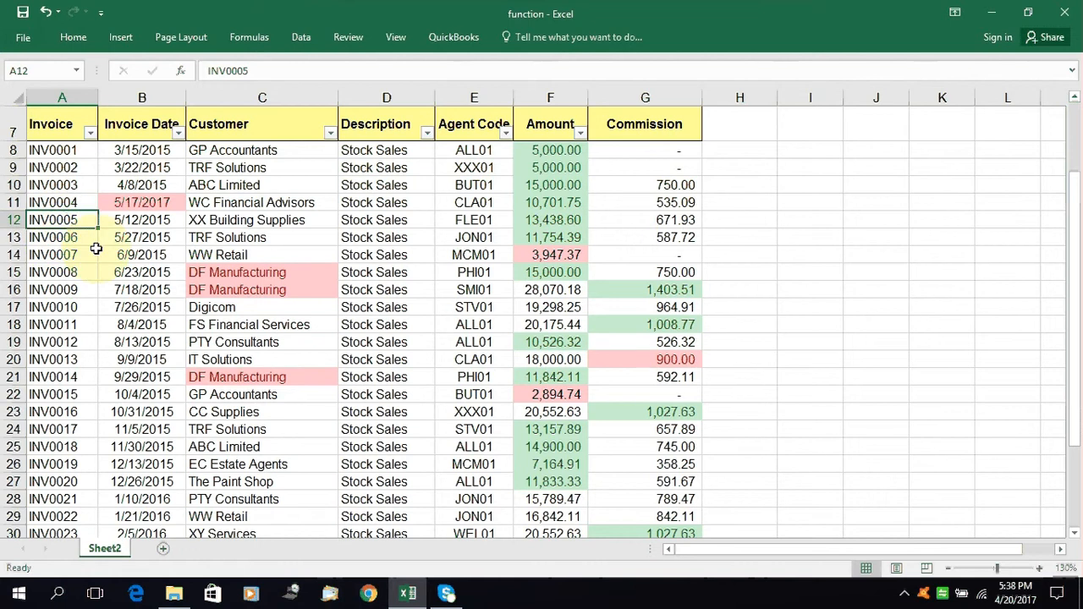
{"action": "key", "text": "F2"}
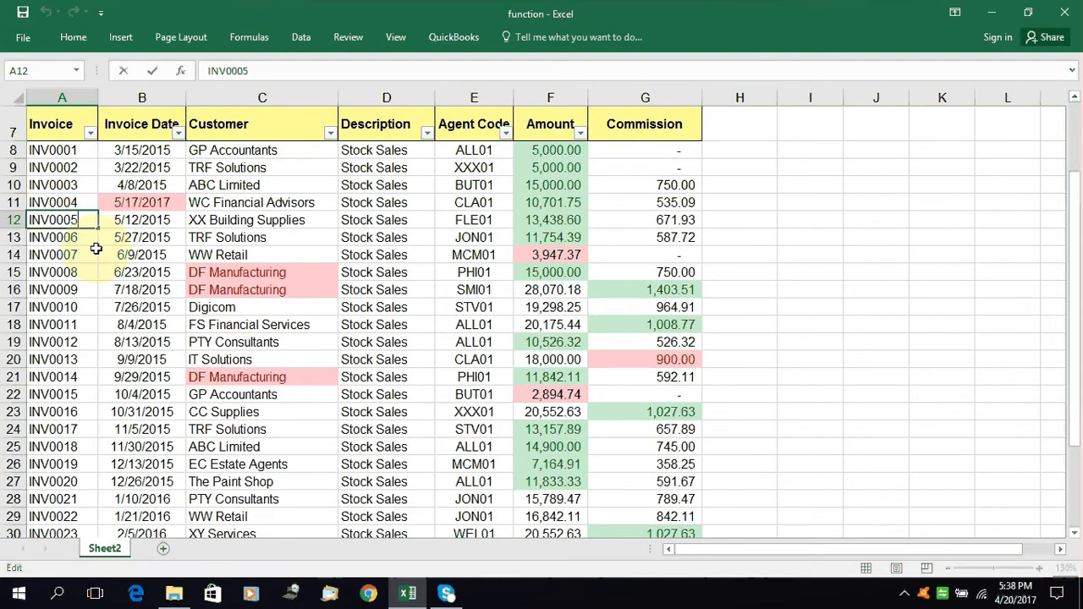
{"action": "key", "text": "BackSpace"}
{"action": "type", "text": "4"}
{"action": "key", "text": "Return"}
{"action": "left_click", "coordinate": [64, 203]}
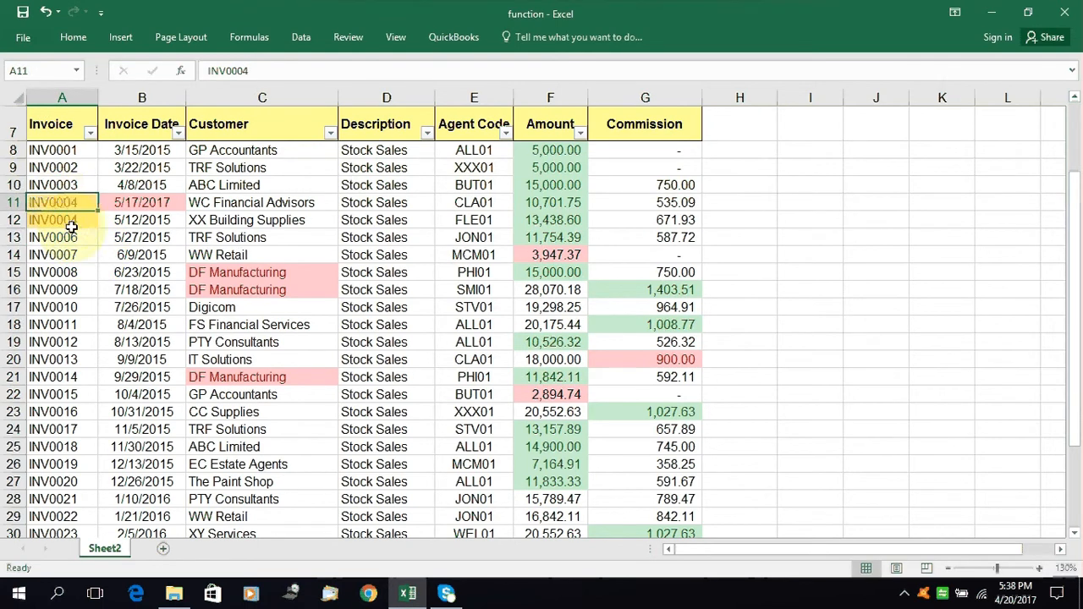
{"action": "left_click", "coordinate": [71, 224]}
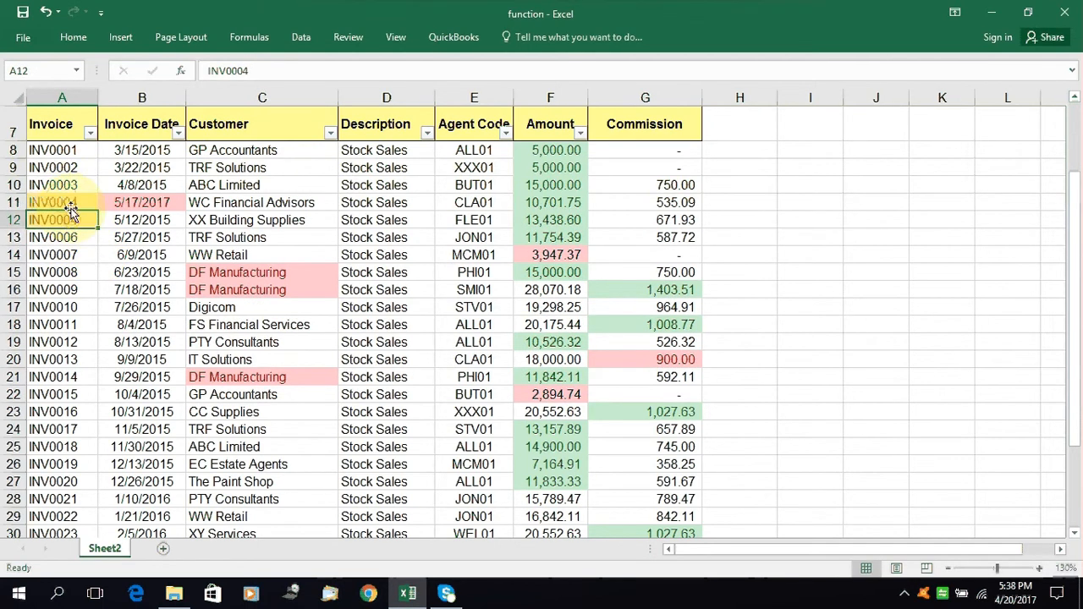
{"action": "left_click", "coordinate": [71, 203]}
{"action": "left_click_drag", "start_coordinate": [71, 203], "coordinate": [83, 222]}
Create a second duplicate by changing the invoice number in A14 to INV0001, and compare it with A8
{"action": "left_click", "coordinate": [77, 253]}
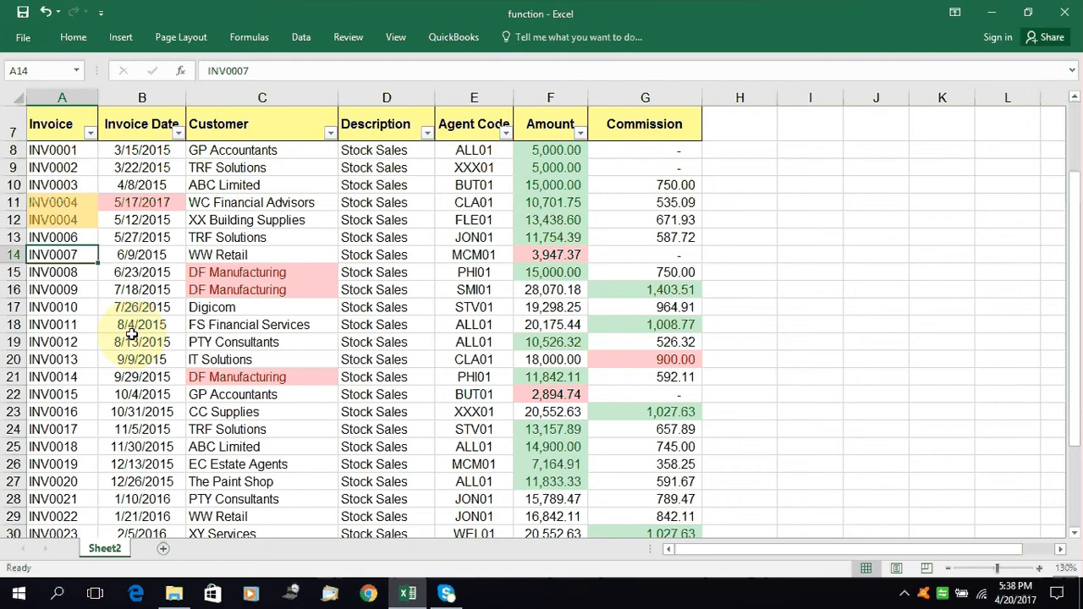
{"action": "key", "text": "F2"}
{"action": "key", "text": "BackSpace"}
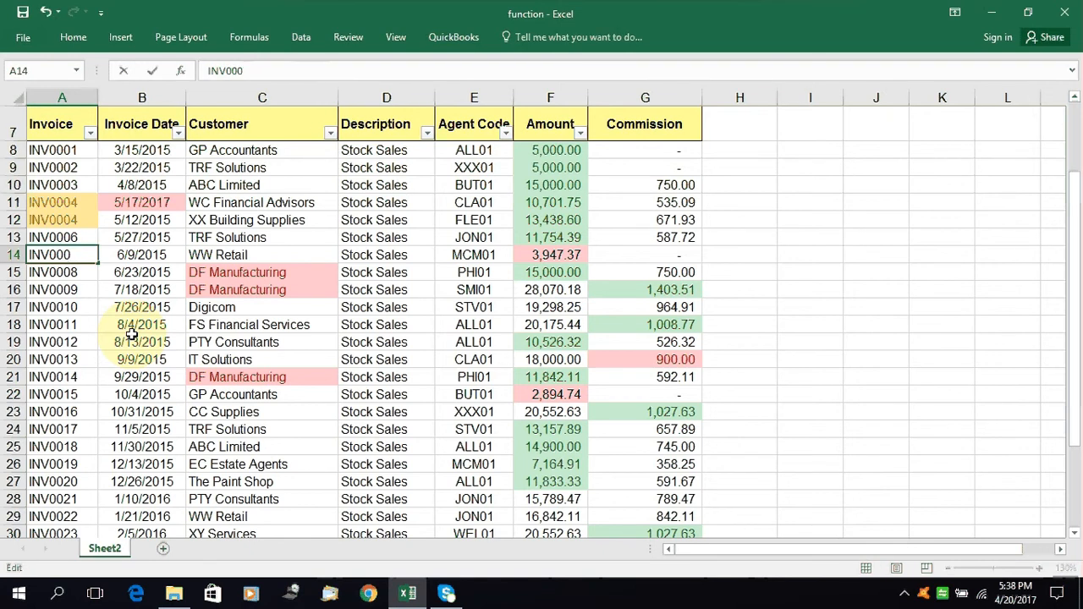
{"action": "type", "text": "1"}
{"action": "key", "text": "Return"}
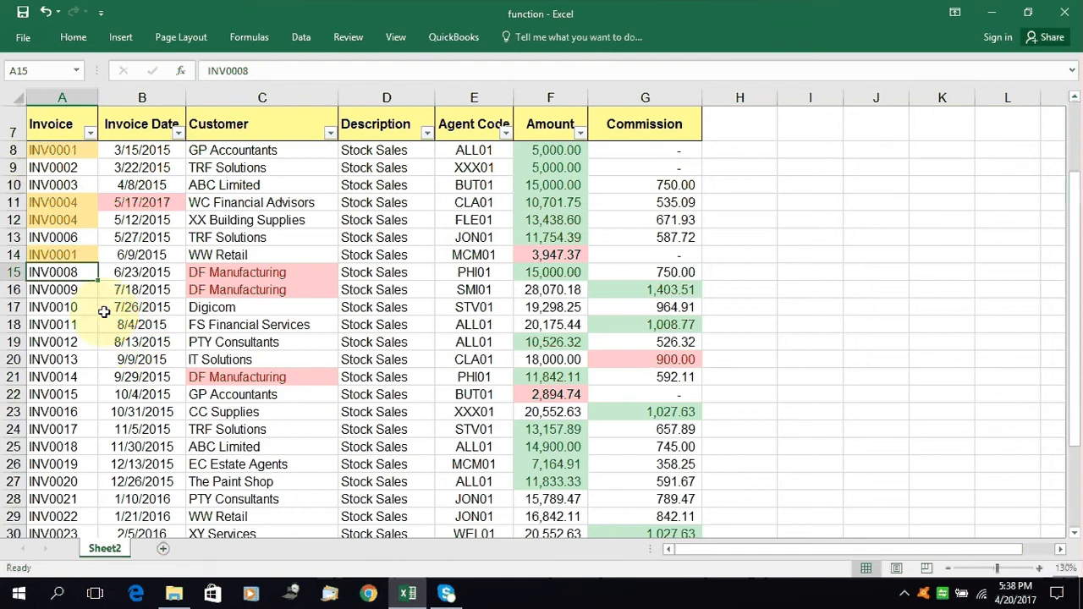
{"action": "left_click", "coordinate": [76, 254]}
{"action": "left_click", "coordinate": [72, 150]}
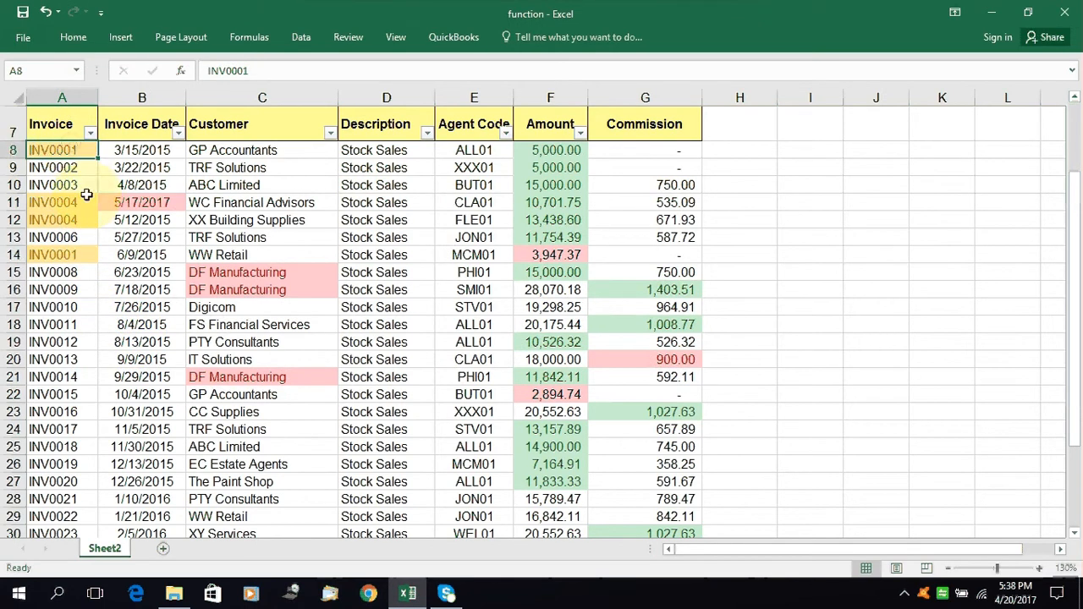
Change the invoice number in A14 to INV0007 so it is unique
{"action": "left_click", "coordinate": [86, 252]}
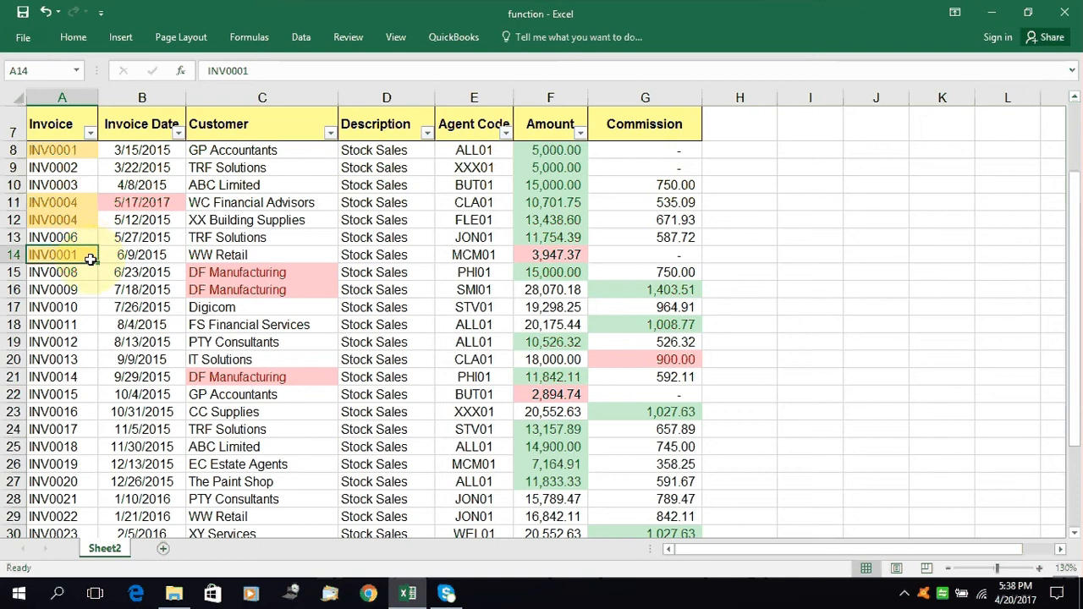
{"action": "key", "text": "F2"}
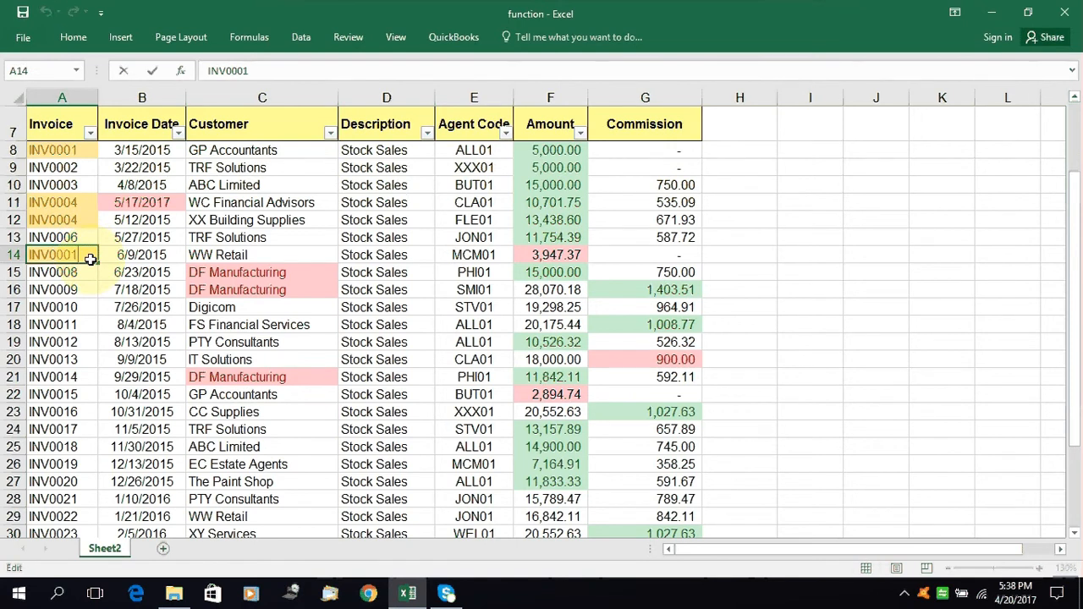
{"action": "key", "text": "BackSpace"}
{"action": "type", "text": "7"}
{"action": "key", "text": "Return"}
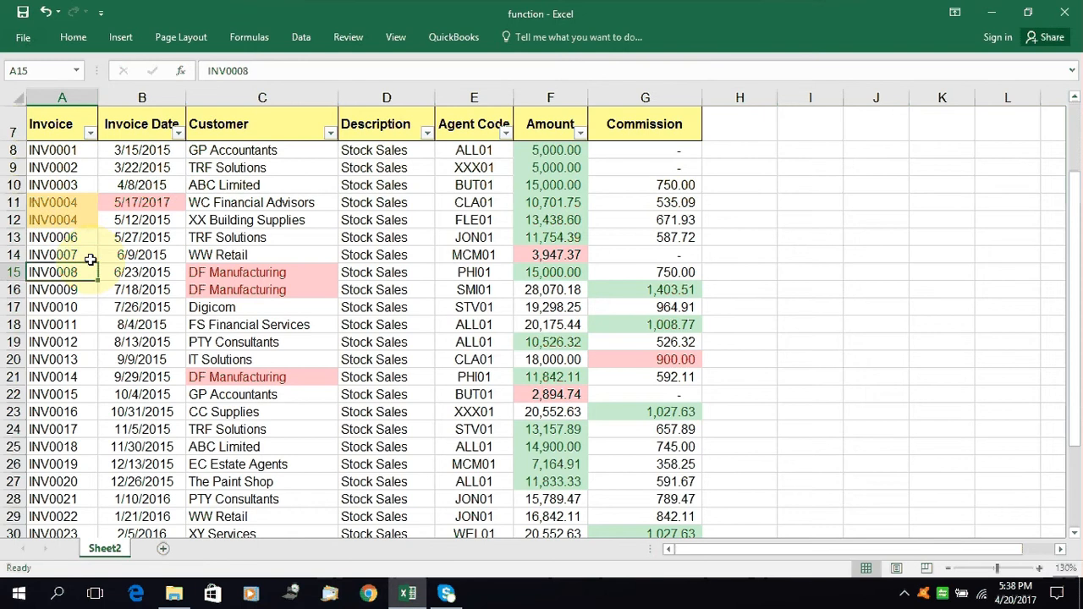
Change the invoice number in A12 to INV0005 so it is unique
{"action": "left_click", "coordinate": [90, 222]}
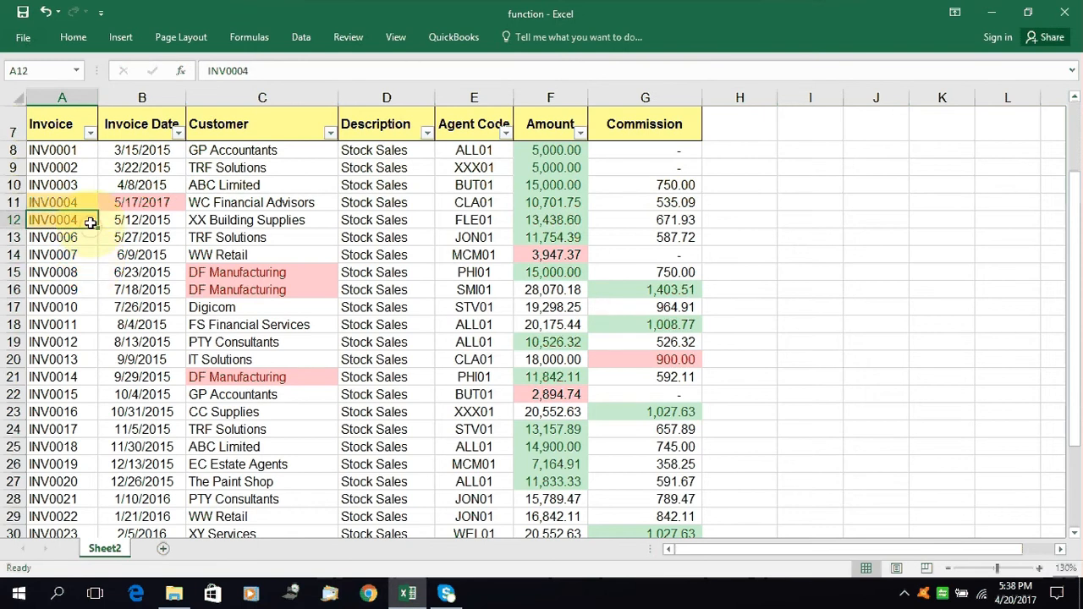
{"action": "key", "text": "F2"}
{"action": "key", "text": "BackSpace"}
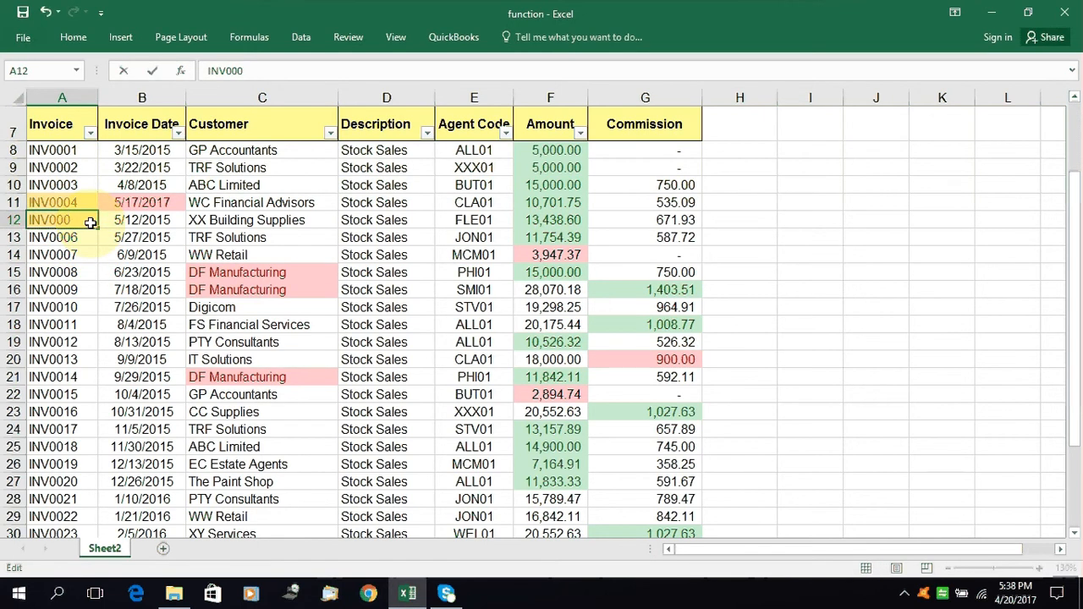
{"action": "type", "text": "7"}
{"action": "key", "text": "BackSpace"}
{"action": "type", "text": "5"}
{"action": "key", "text": "Return"}
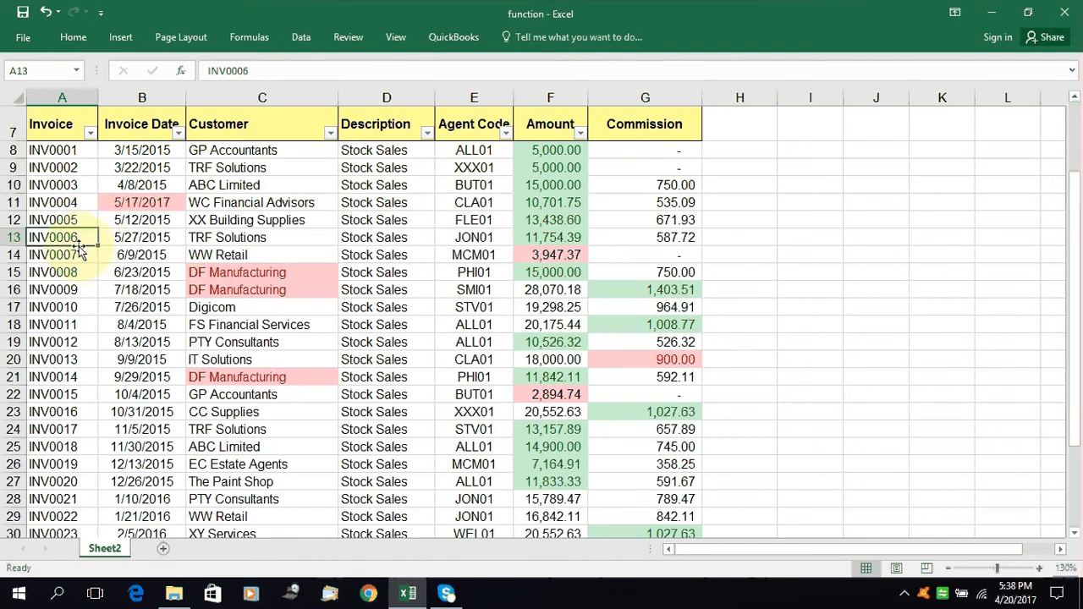
Undo the last two invoice number changes, in A12 and A14
{"action": "key", "text": "ctrl+z"}
{"action": "key", "text": "ctrl+z"}
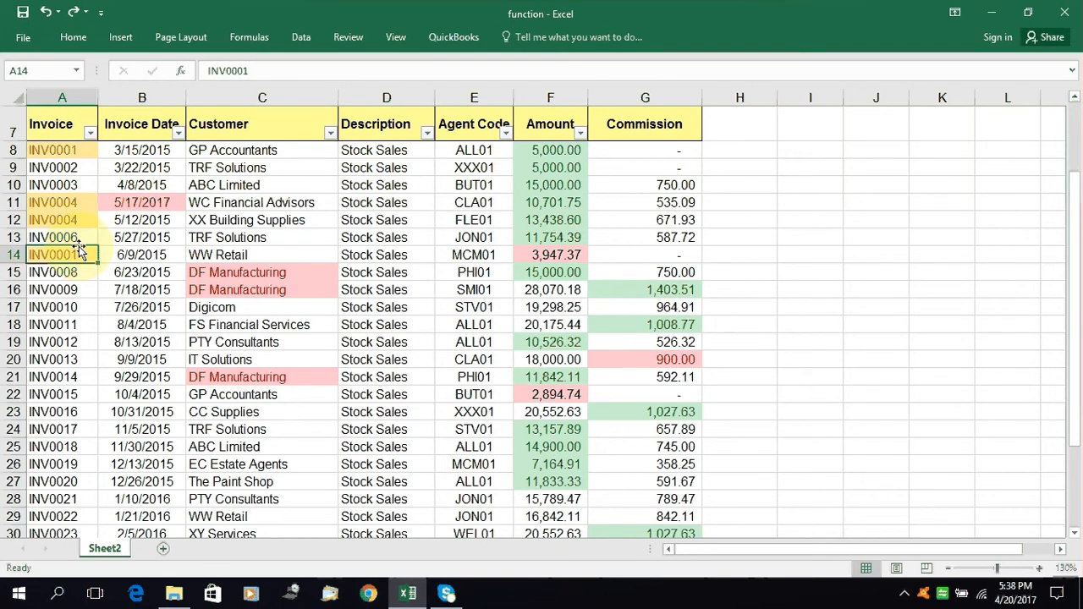
{"action": "left_click", "coordinate": [76, 36]}
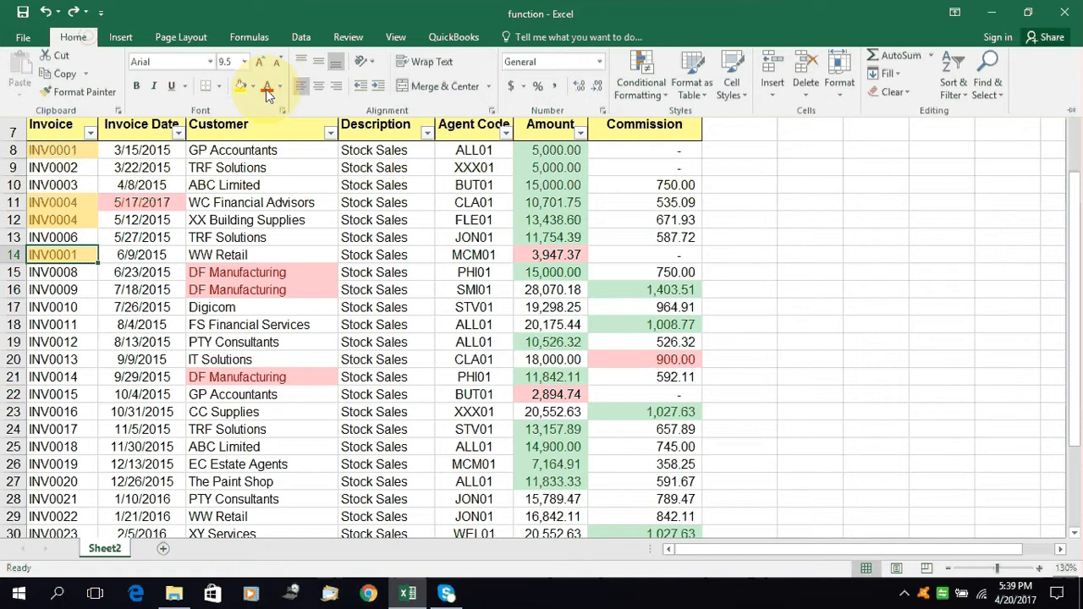
{"action": "left_click", "coordinate": [632, 85]}
{"action": "mouse_move", "coordinate": [703, 123]}
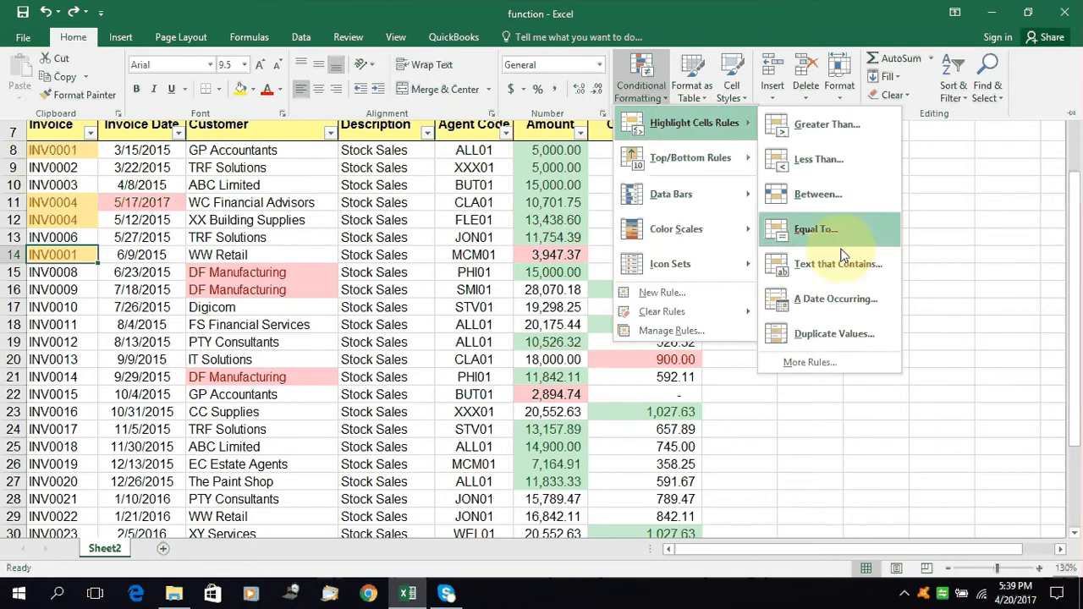
{"action": "left_click", "coordinate": [786, 430]}
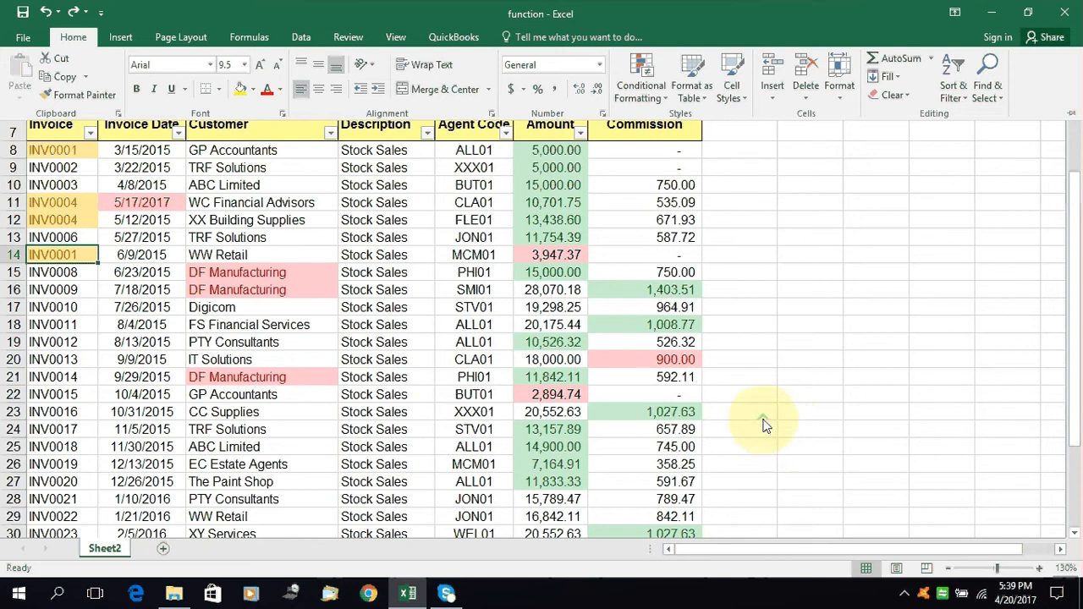
{"action": "left_click", "coordinate": [17, 141]}
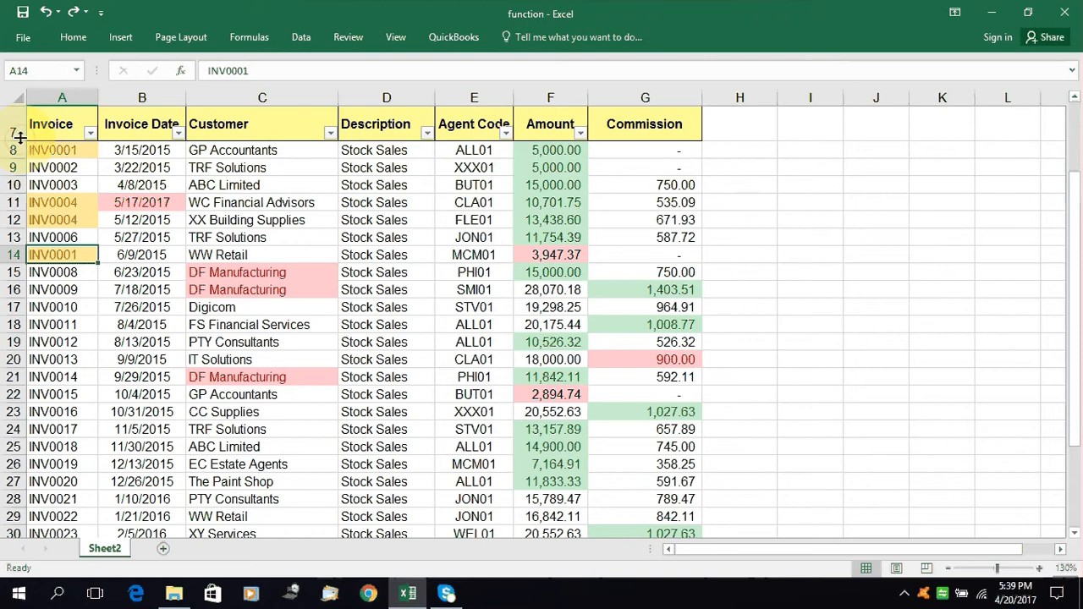